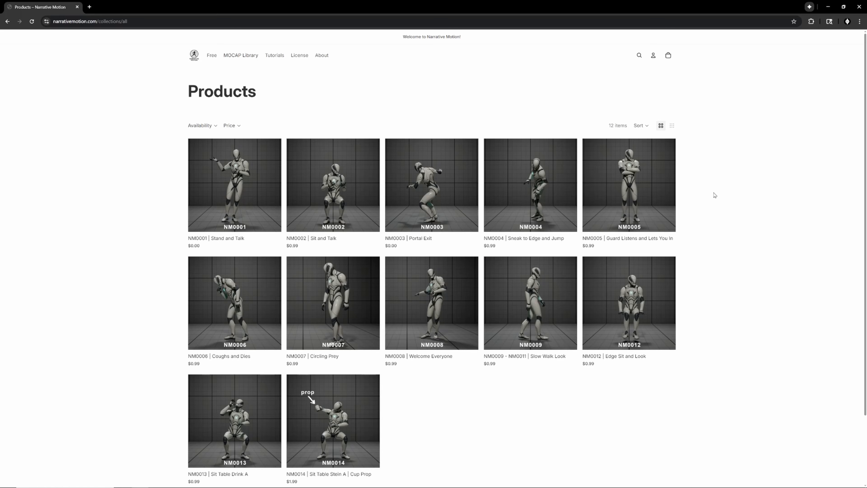
- Open the NM0014 Sit Table Stein A Cup Prop product from the MOCAP library and read its technical, mocap and prop details
scroll(716, 194, down, 3)
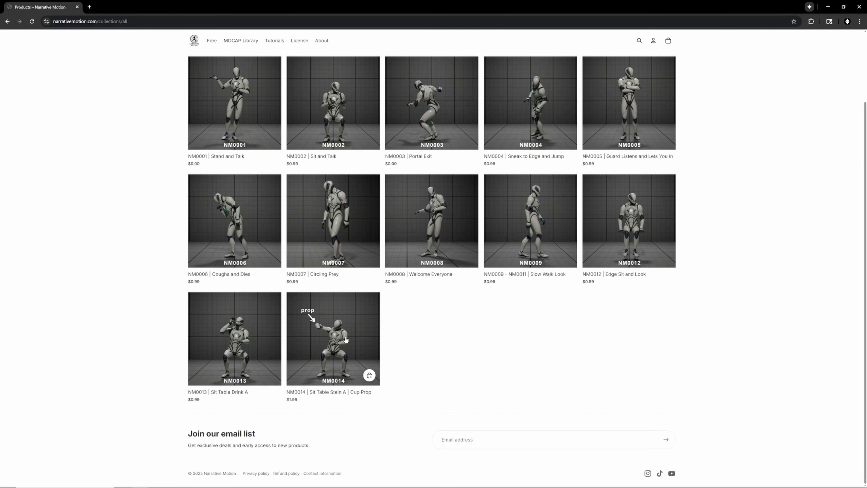
click(330, 334)
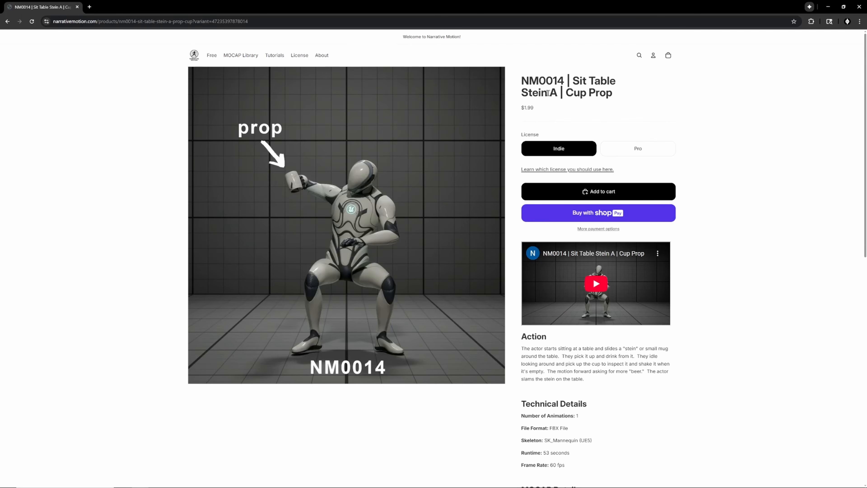
scroll(676, 304, down, 10)
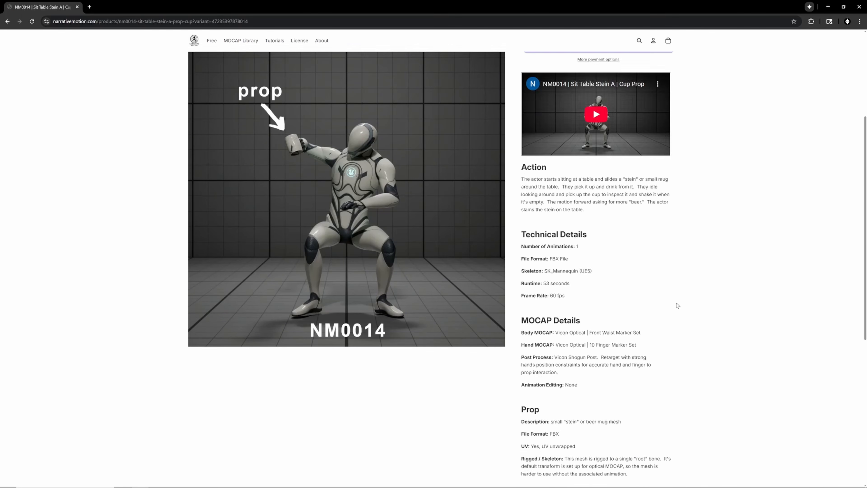
scroll(675, 276, up, 10)
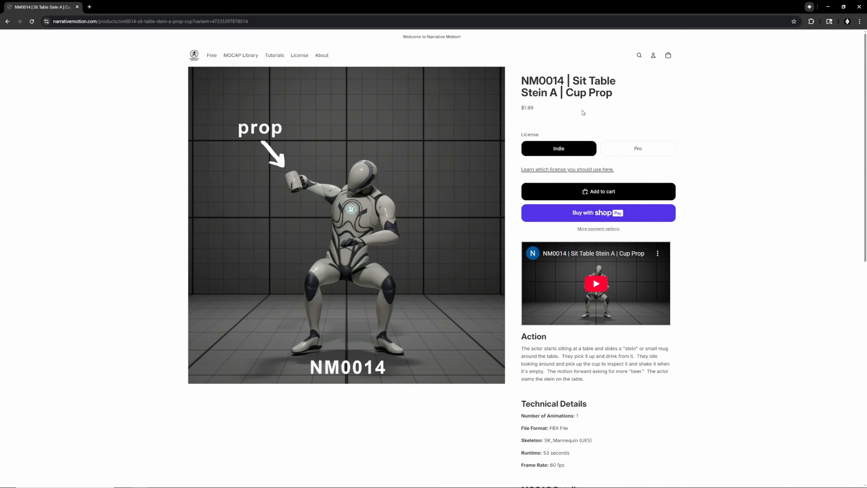
- Examine the three downloaded NM0014 FBX files in File Explorer: the body animation, the stein animation and the stein mesh
drag(484, 132, 496, 121)
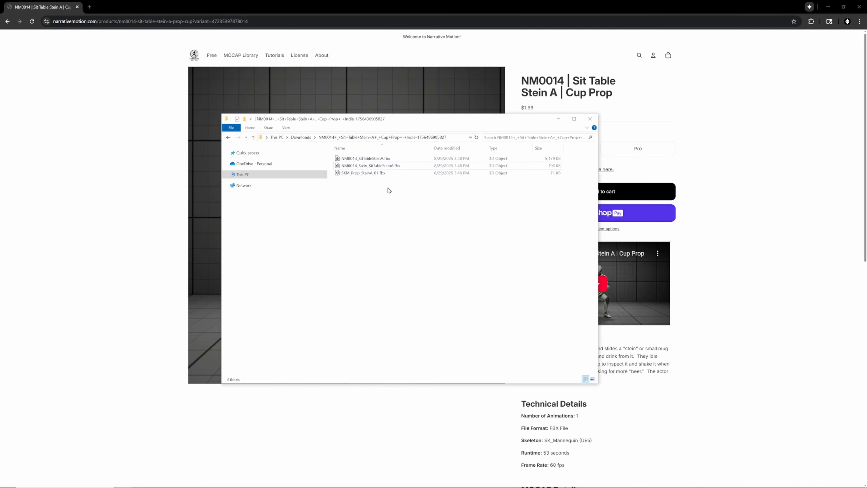
click(378, 159)
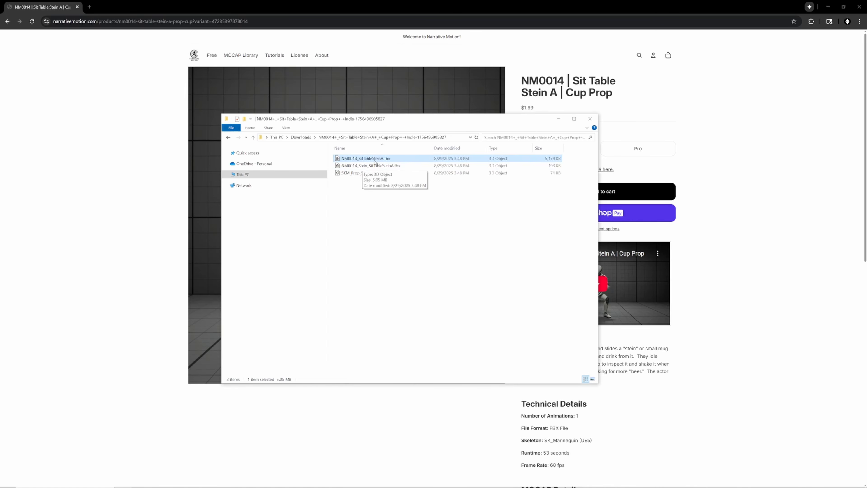
click(359, 174)
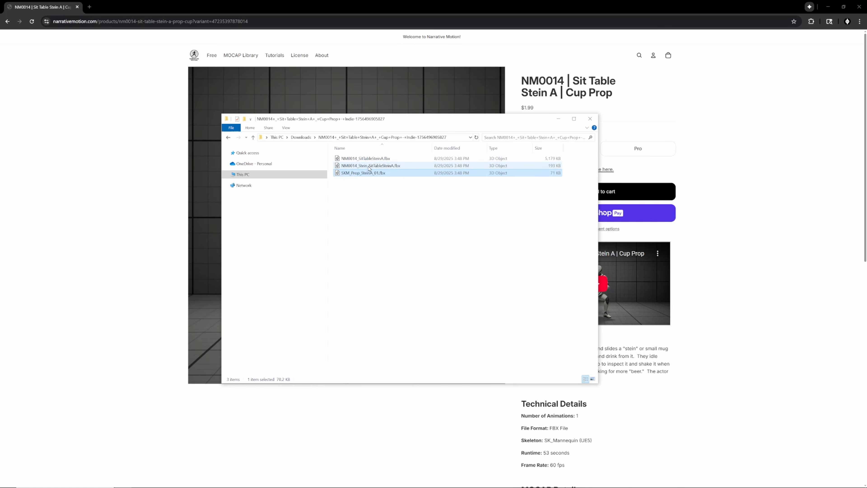
click(370, 166)
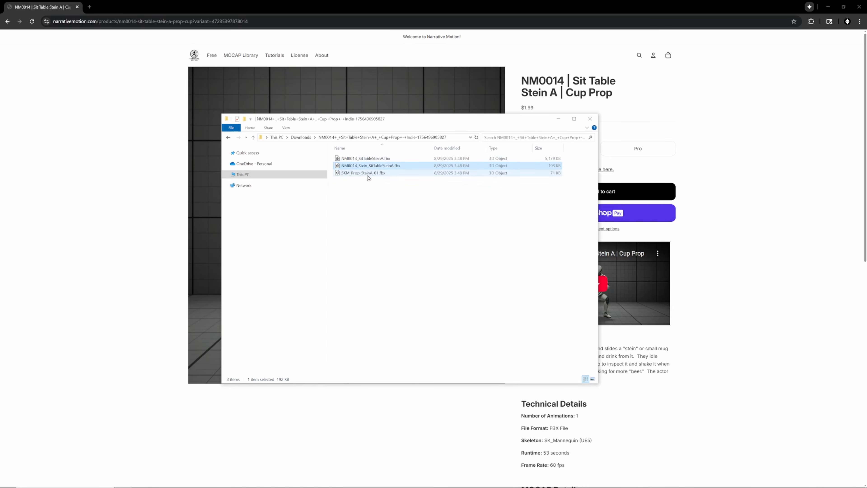
click(380, 201)
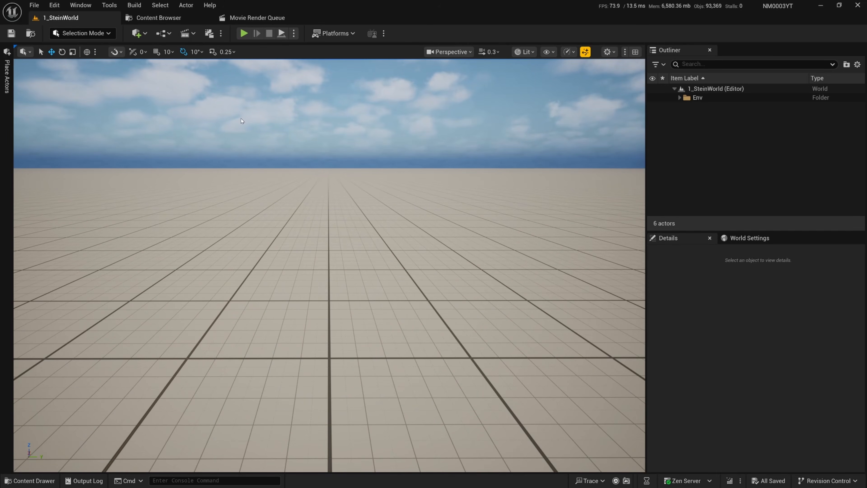
- Switch to Unreal Editor and choose NM0014_SitTableSteinA.fbx for import into the Animations/Mannequin folder
click(173, 22)
click(49, 76)
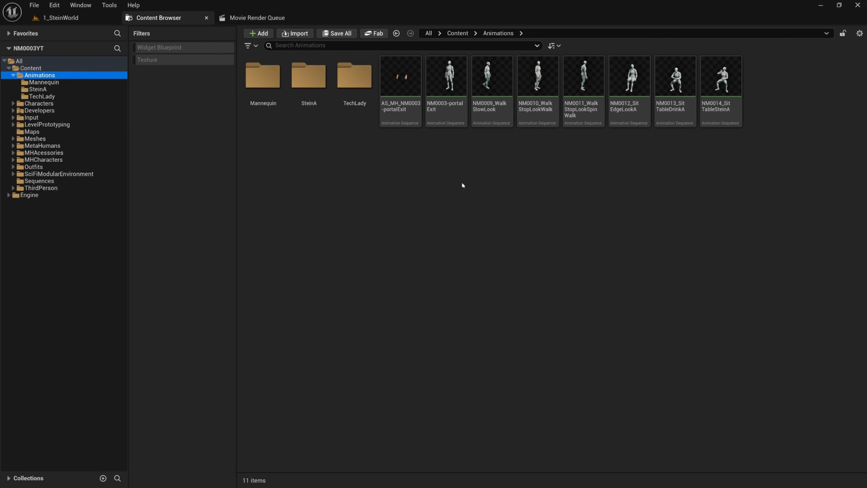
double_click(269, 80)
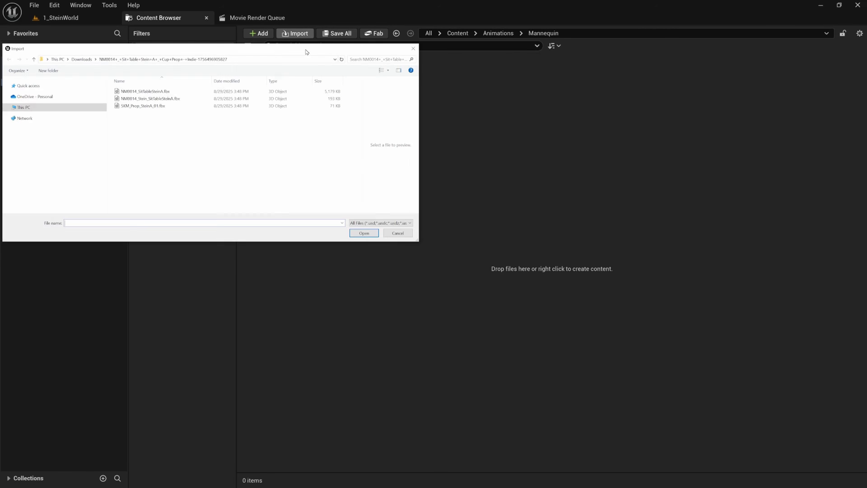
drag(305, 50, 580, 131)
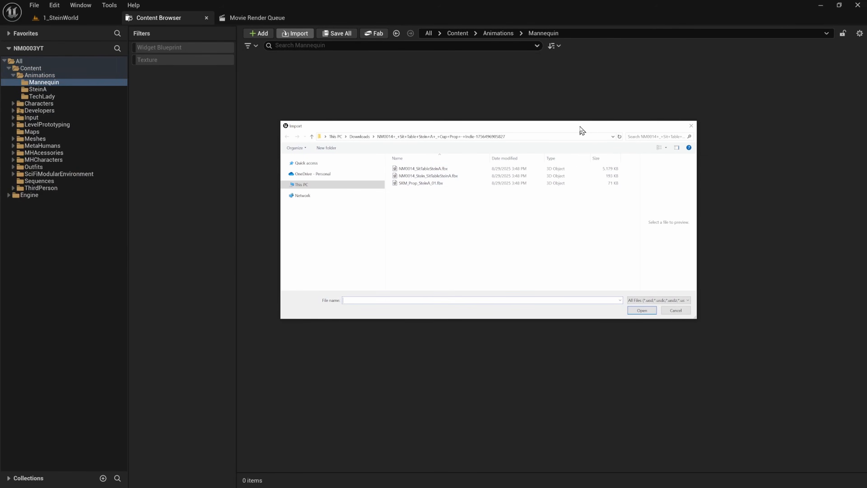
click(425, 170)
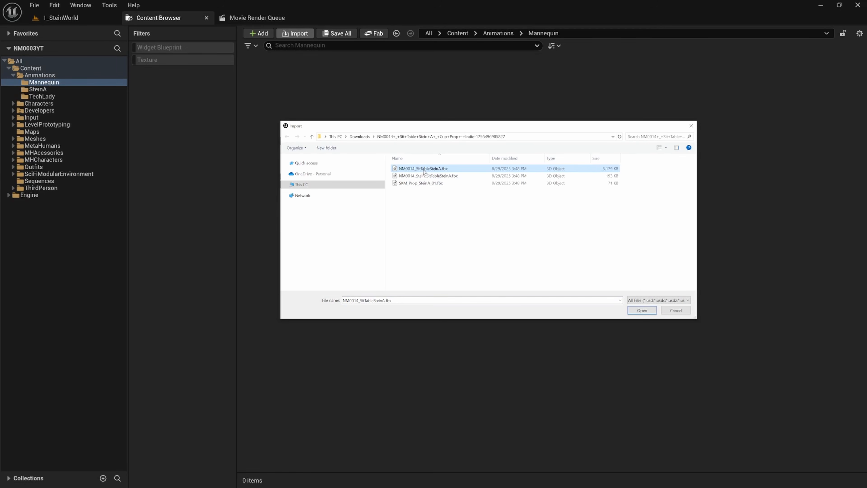
double_click(438, 169)
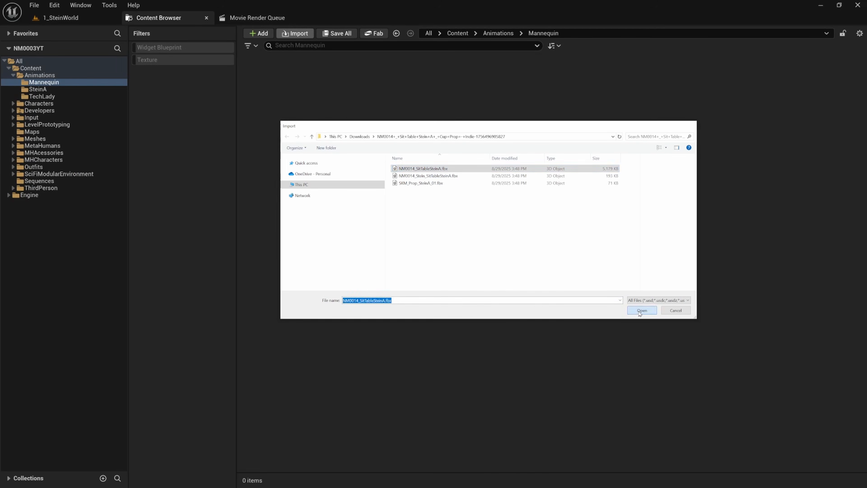
- Assign the SK_Mannequin skeleton in the import options and import the body animation
scroll(480, 319, down, 5)
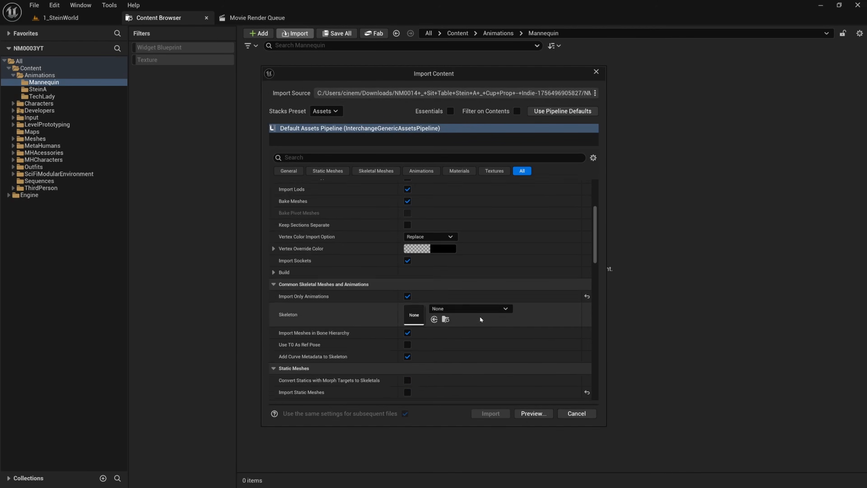
click(454, 268)
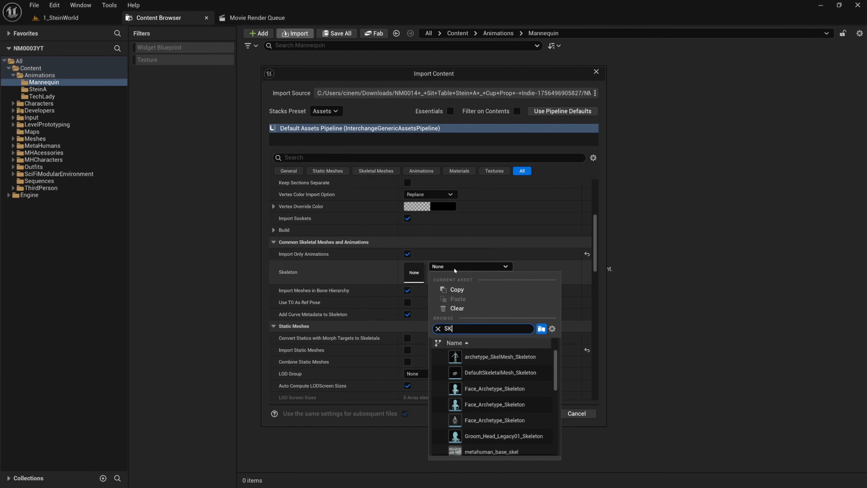
text(SK_Manne)
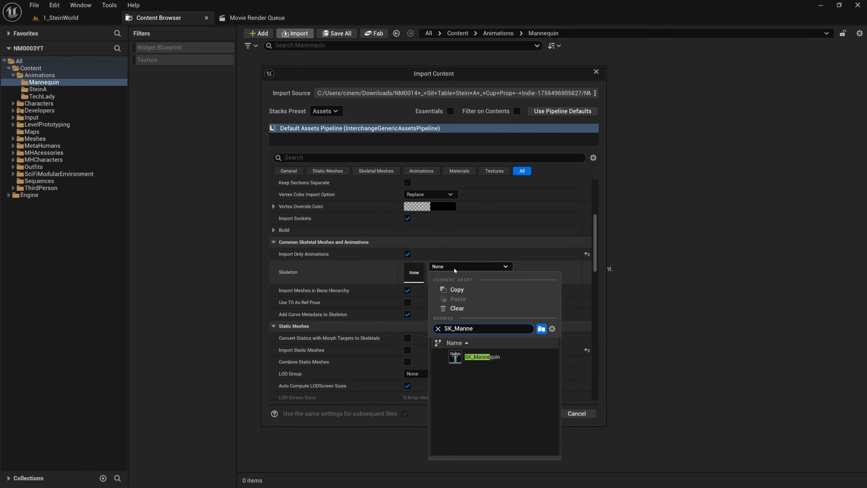
click(485, 356)
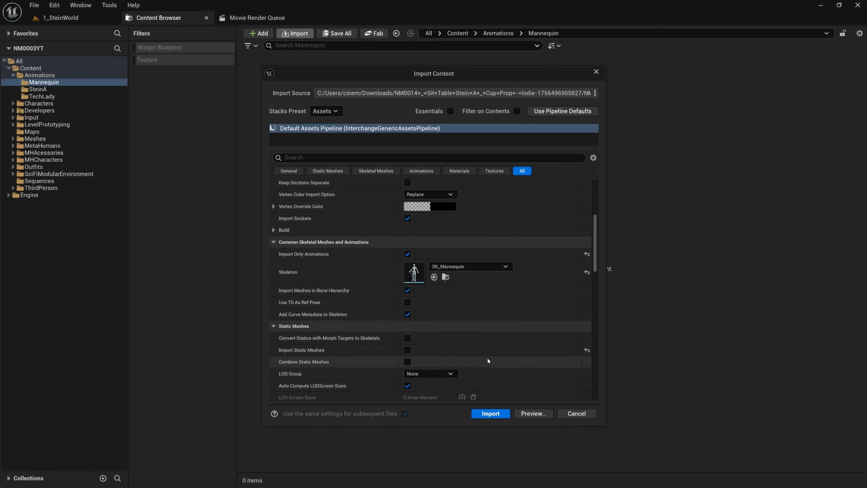
click(491, 415)
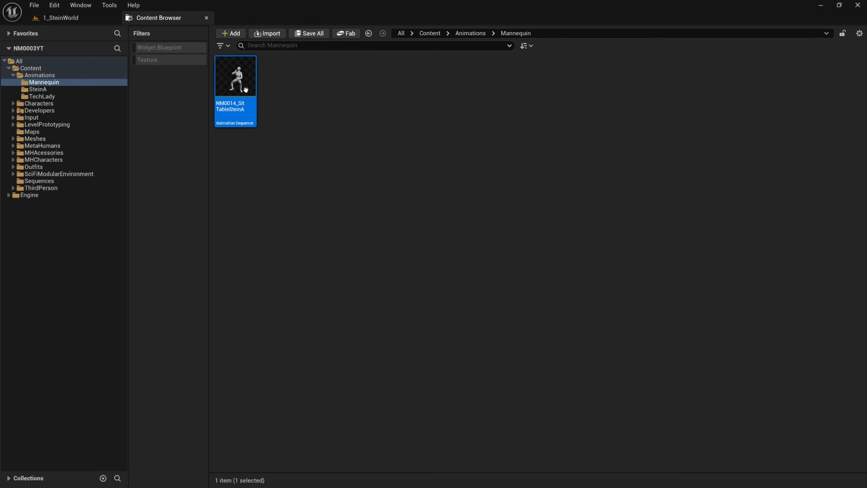
- Preview the imported NM0014_SitTableSteinA animation by scrubbing through its timeline, and close its editor
double_click(246, 91)
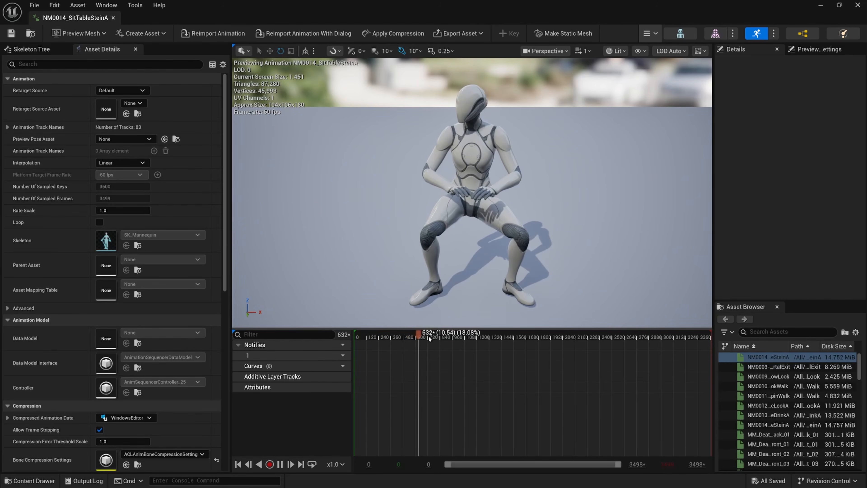
drag(422, 334, 519, 346)
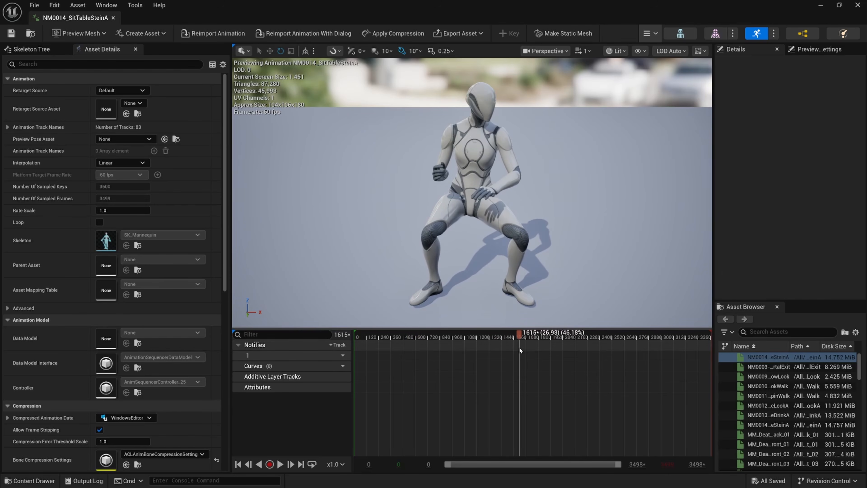
click(113, 17)
mouse_move(241, 90)
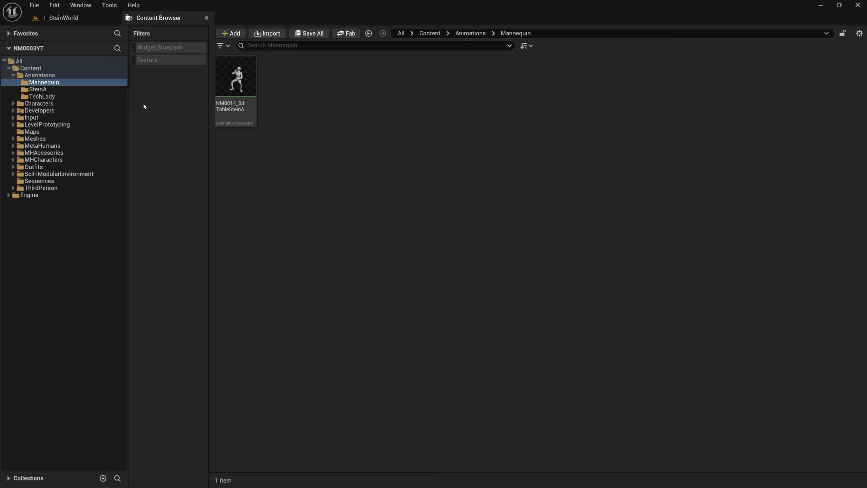
- Create a folder named SteinB inside the Meshes folder
click(35, 138)
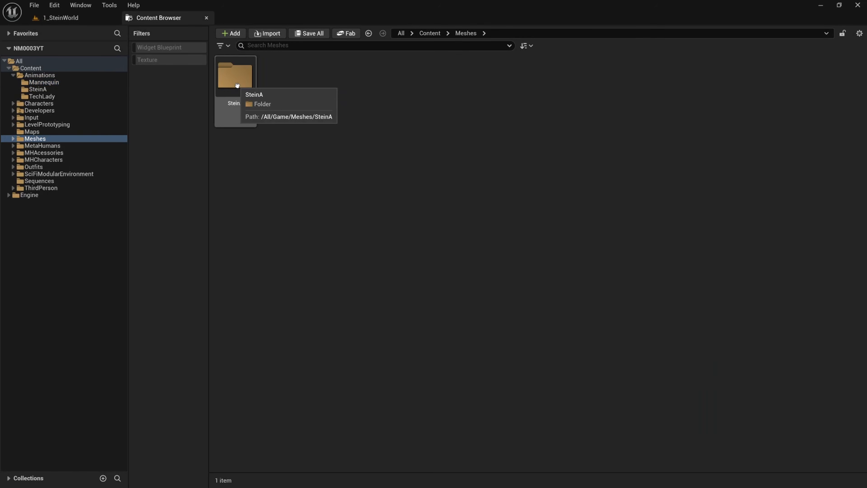
right_click(290, 89)
click(319, 165)
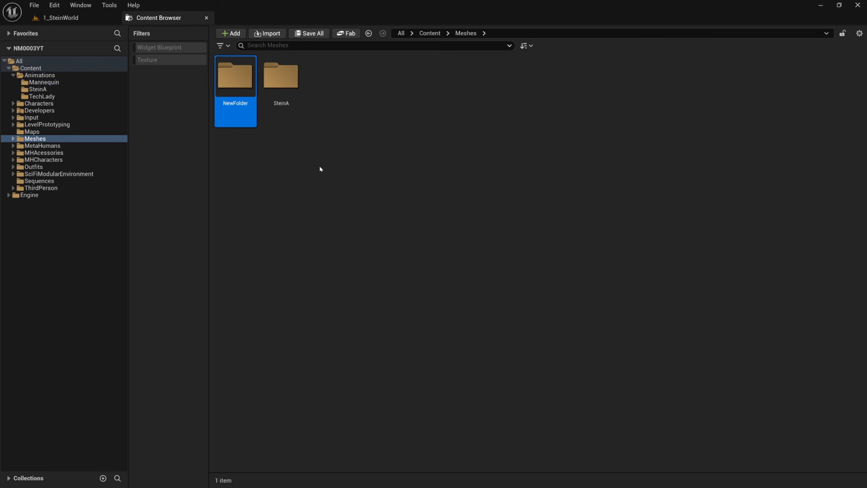
text(SteinB)
key(Return)
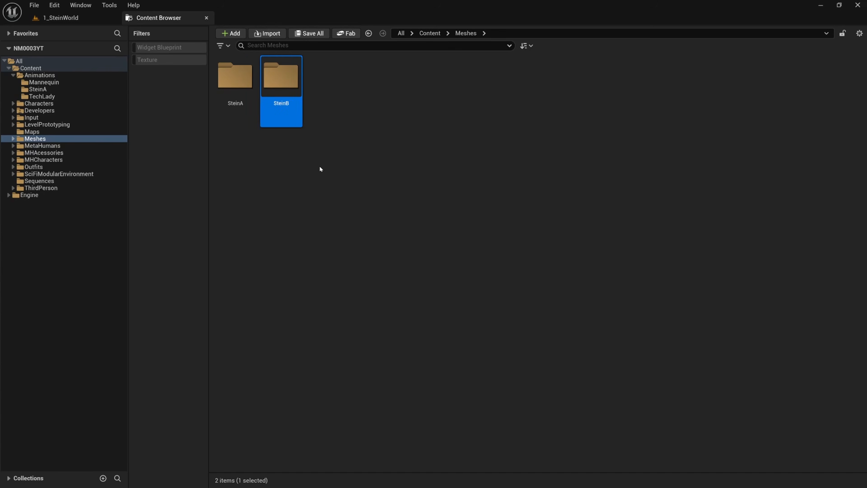
click(319, 165)
- Import SKM_Prop_SteinA_01.fbx into the Meshes/SteinB folder with the default import options
double_click(280, 76)
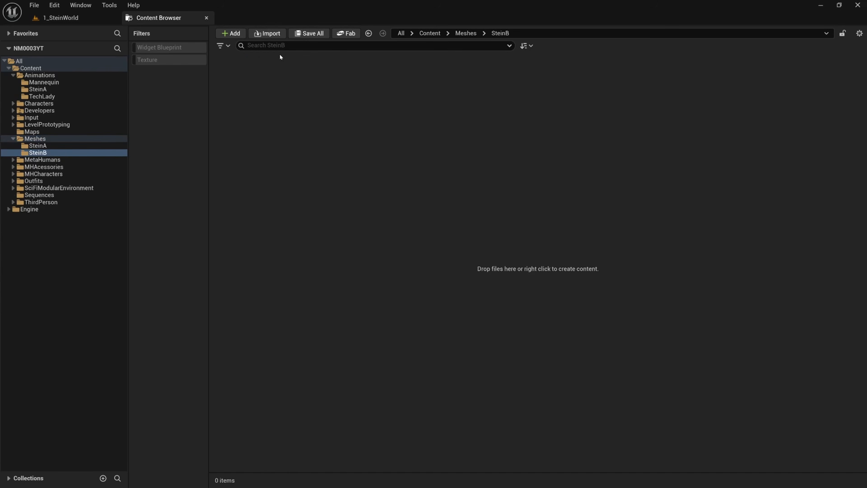
click(266, 35)
drag(269, 8, 514, 121)
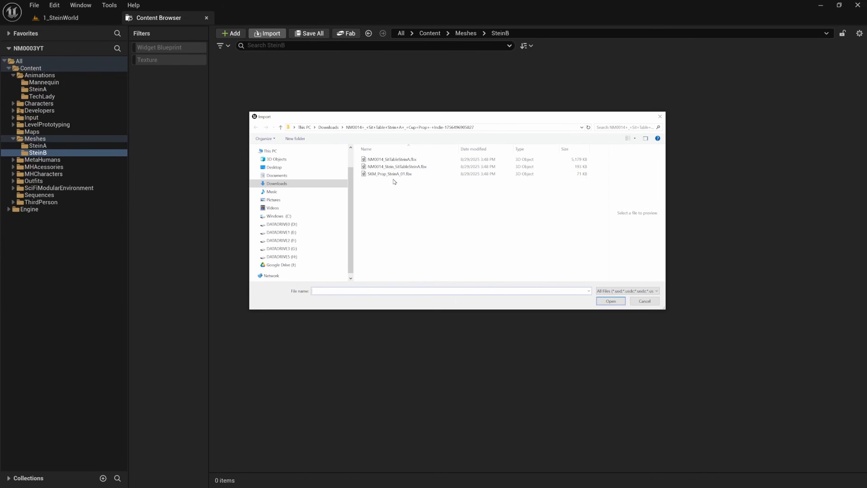
click(391, 175)
double_click(393, 175)
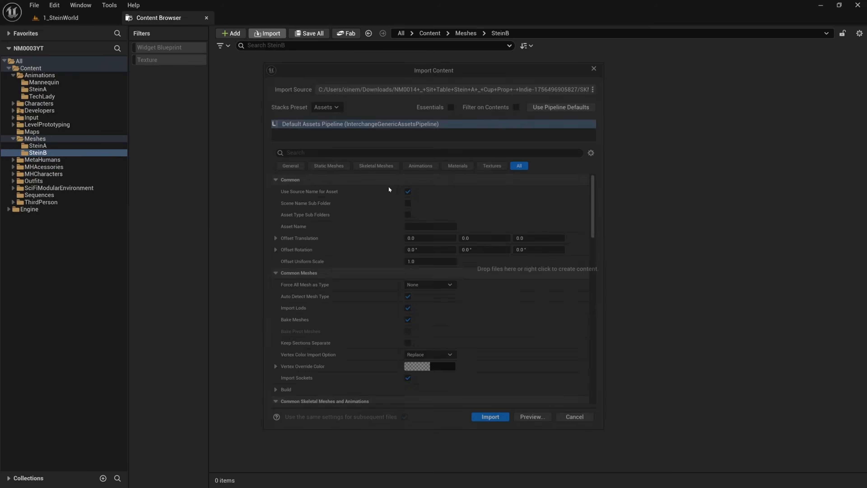
click(490, 420)
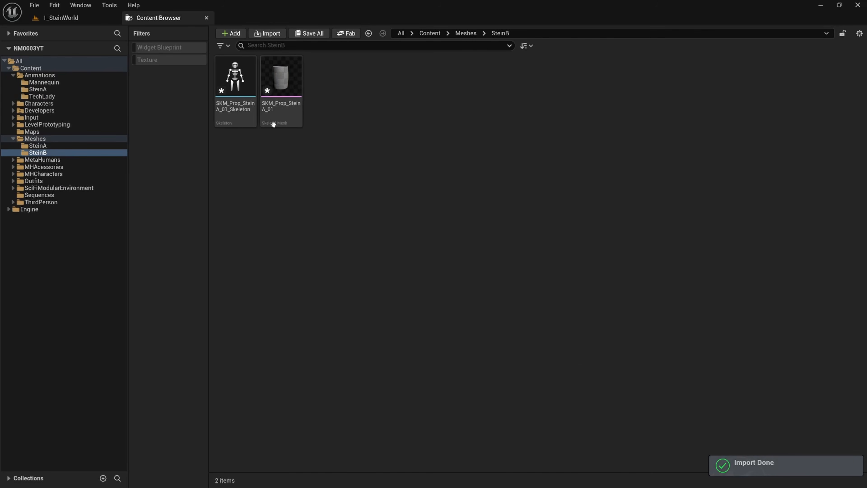
mouse_move(285, 81)
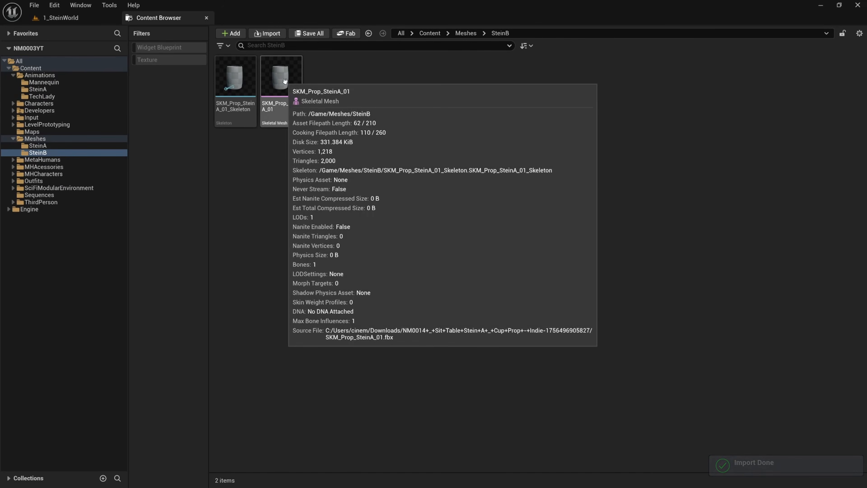
- Create a folder named SteinB inside the Animations folder
click(40, 75)
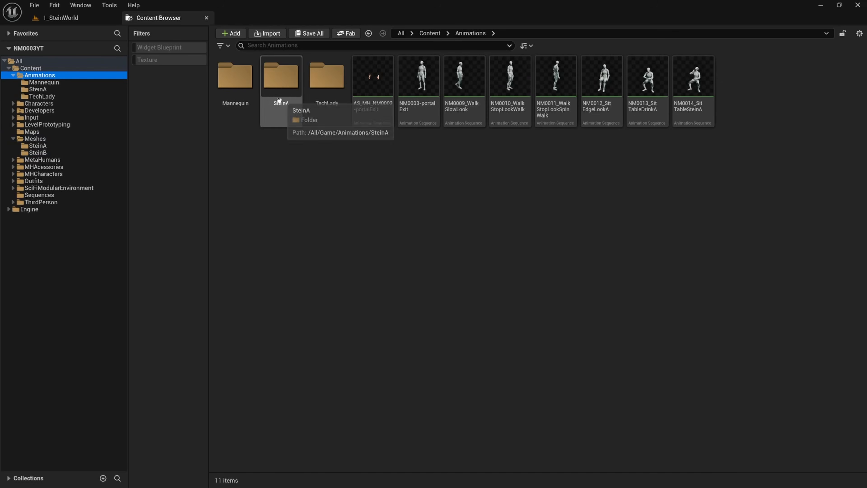
right_click(296, 183)
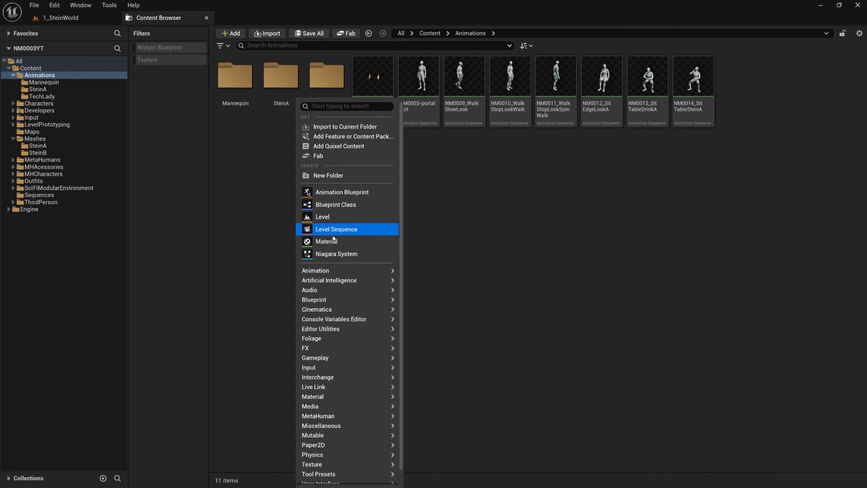
click(327, 179)
text(SteinB)
key(Return)
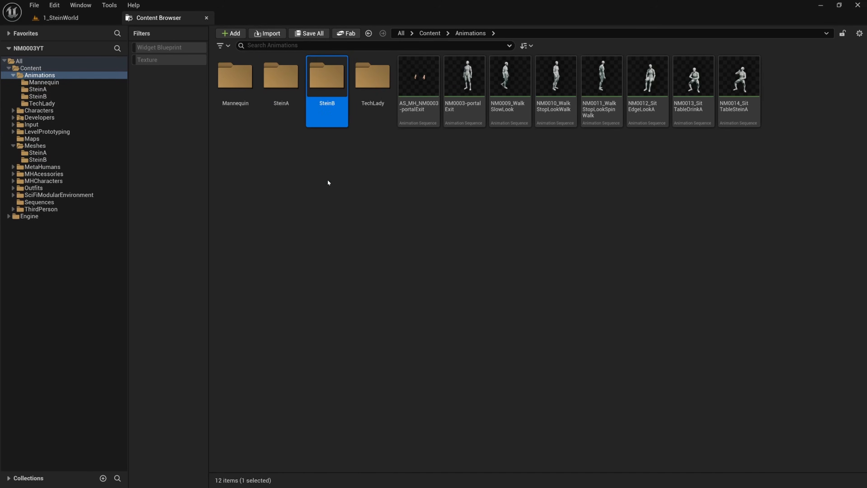
- Choose NM0014_Stein_SitTableSteinA.fbx for import into the Animations/SteinB folder
double_click(331, 90)
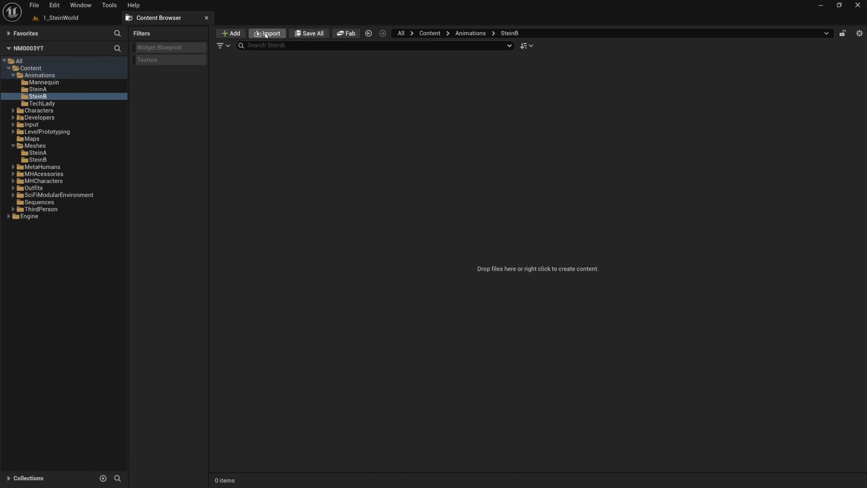
click(266, 35)
drag(255, 51, 476, 88)
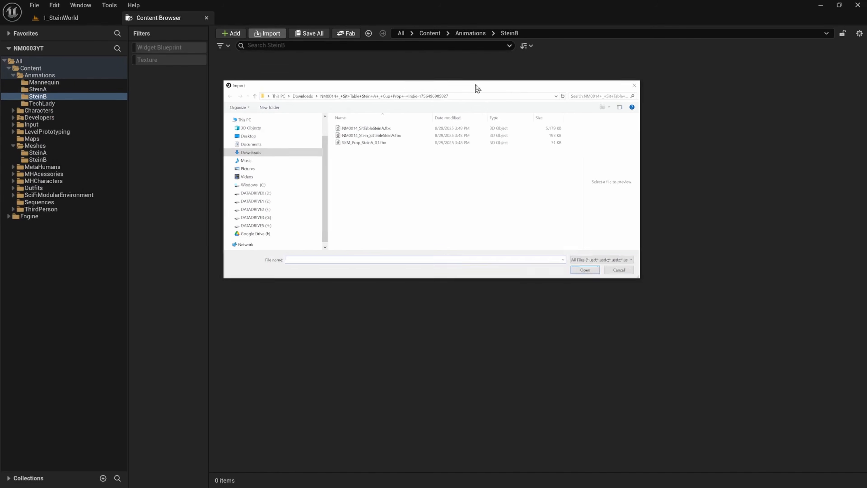
click(378, 137)
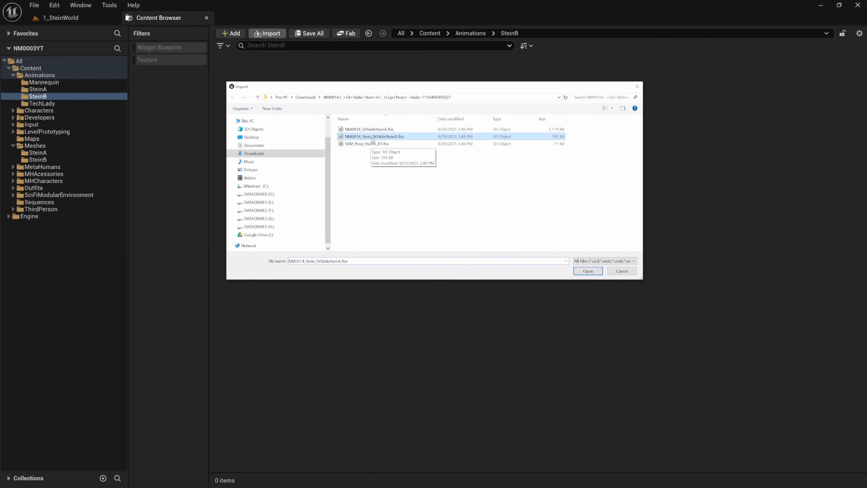
double_click(368, 140)
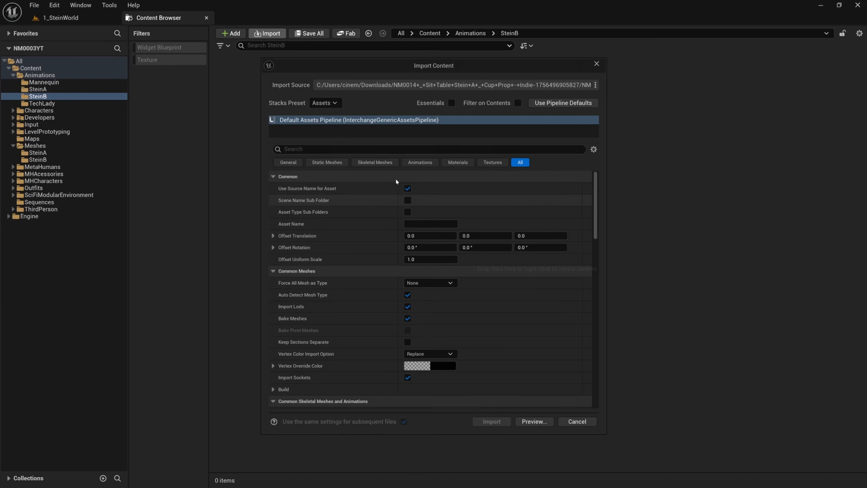
- Assign the SKM_Prop_SteinA_01_Skeleton from Meshes/SteinB as the skeleton and import the stein prop animation
scroll(481, 289, down, 5)
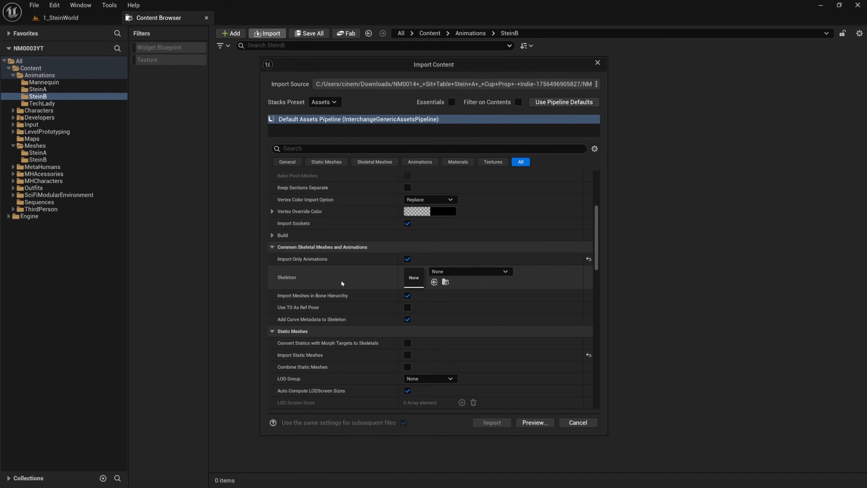
click(473, 272)
text(SKM)
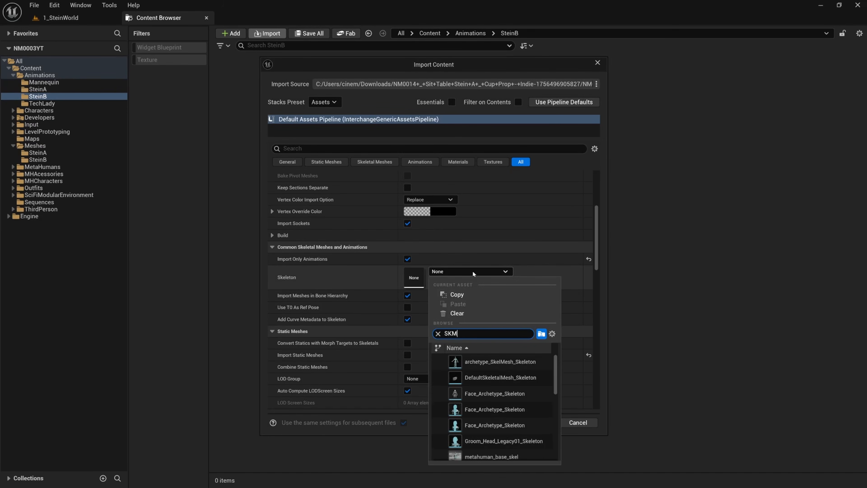
text(_)
mouse_move(497, 393)
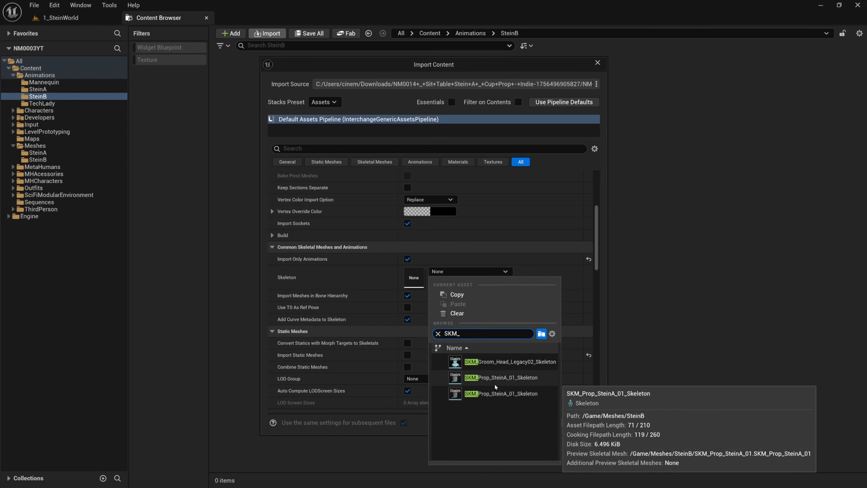
click(495, 385)
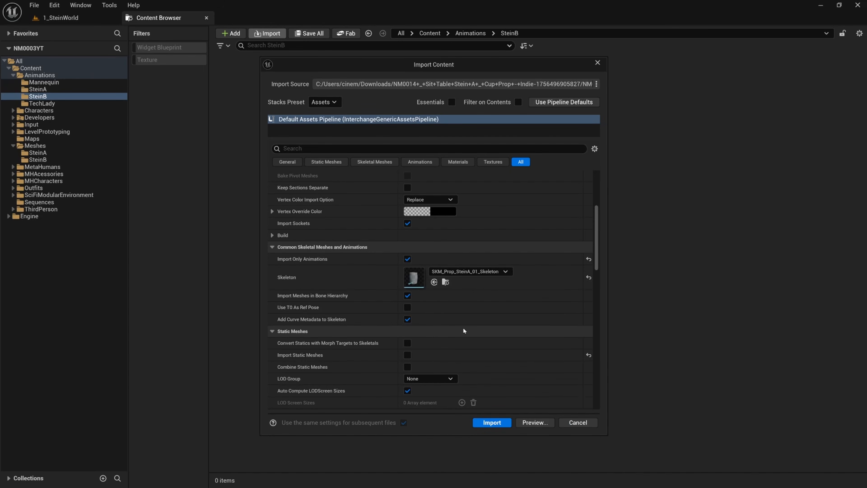
click(499, 424)
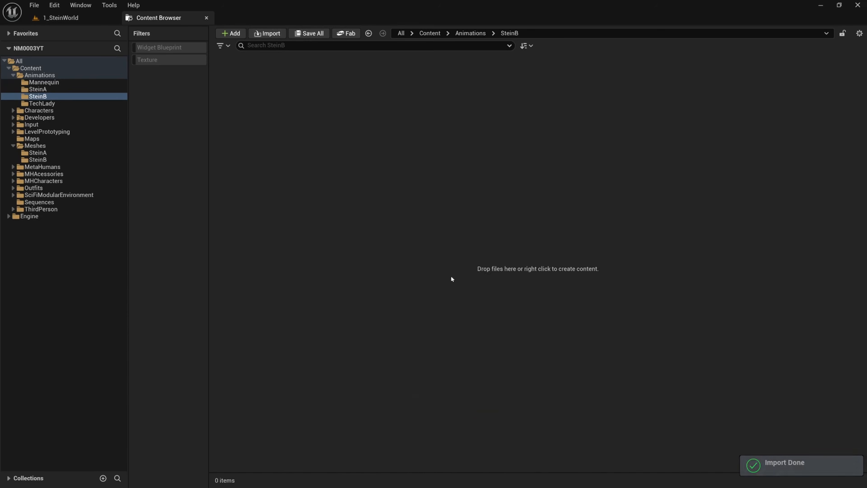
- Preview the imported NM0014_Stein_SitTableSteinA animation on the stein, and close its editor
double_click(240, 81)
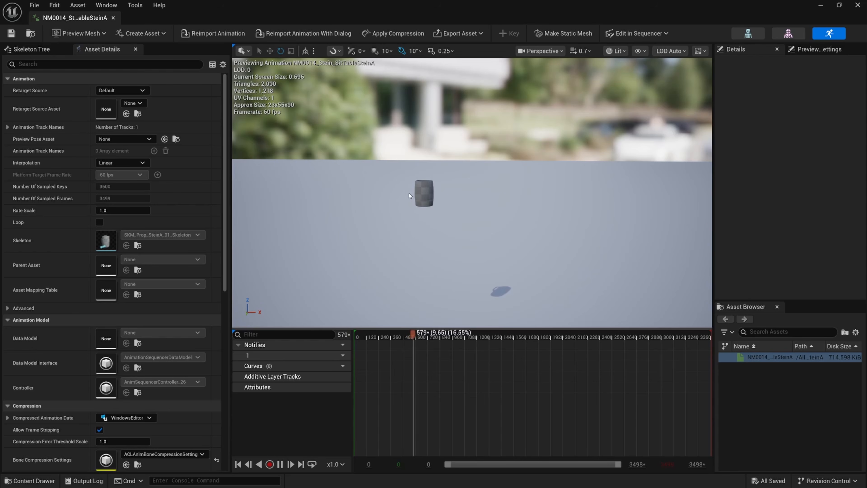
right_drag(444, 190, 444, 205)
key(w)
scroll(443, 190, down, 1)
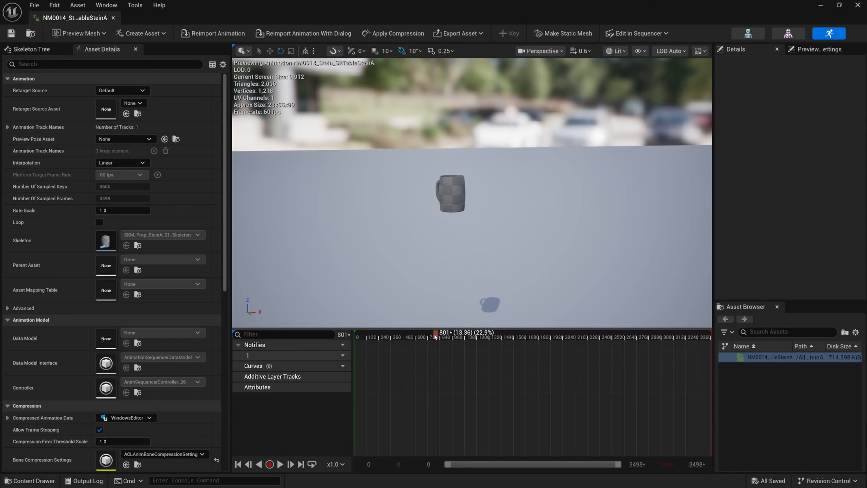
click(113, 17)
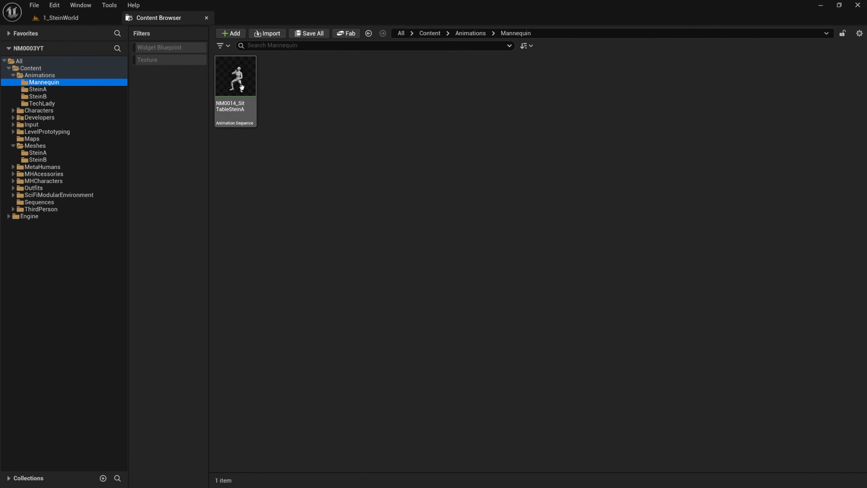
- Review the imported mannequin animation, the SteinB skeletal mesh and the SteinB prop animation in their folders
click(241, 86)
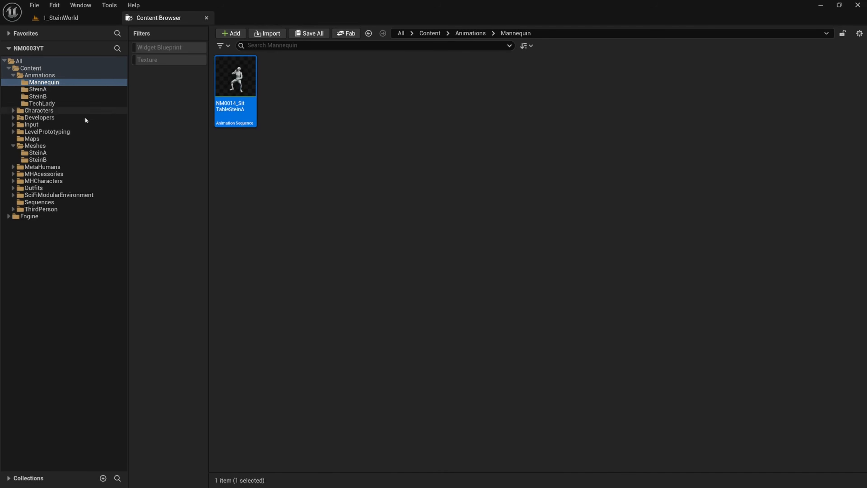
click(37, 159)
click(234, 88)
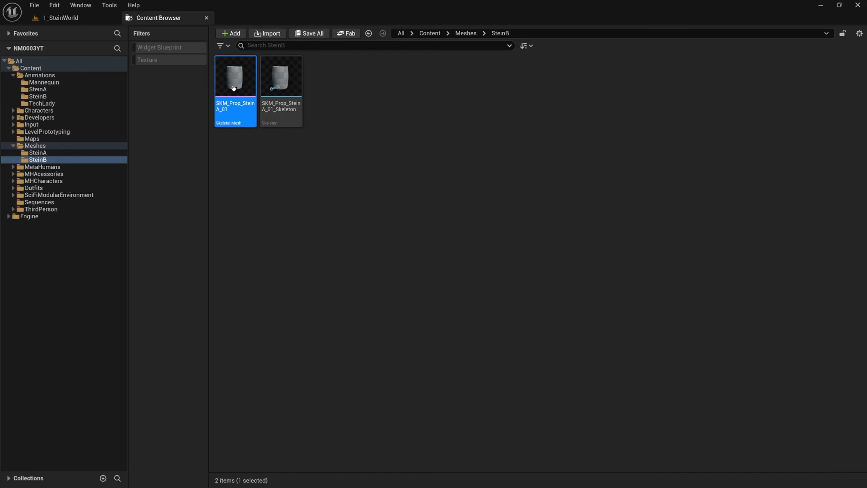
click(52, 97)
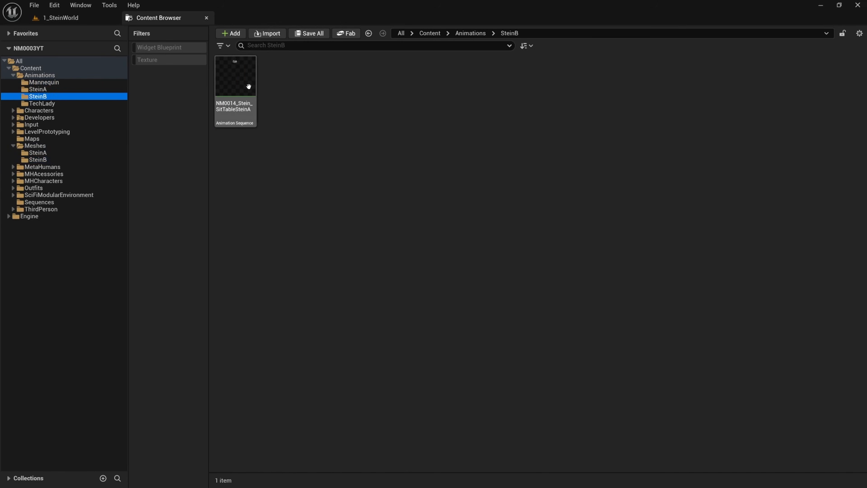
click(246, 83)
click(313, 94)
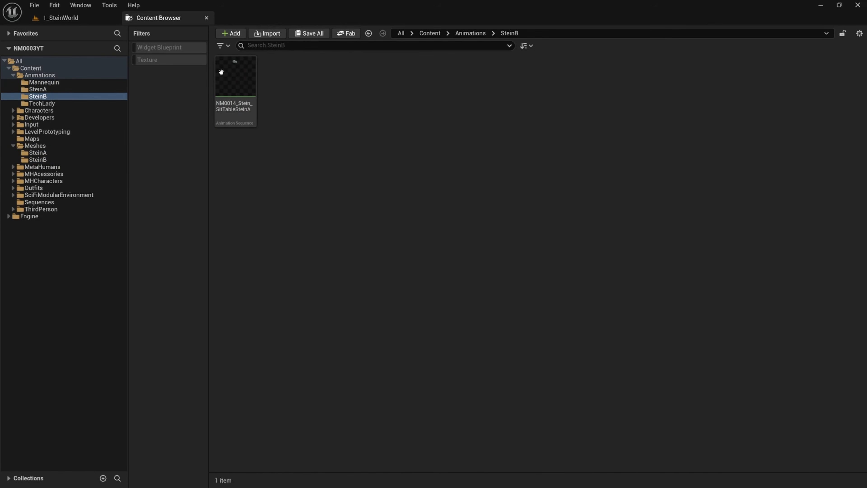
- Place the SKM_Quinn_Simple mannequin mesh in the 1_SteinWorld level and reset its location to the world origin
click(73, 18)
scroll(384, 201, down, 4)
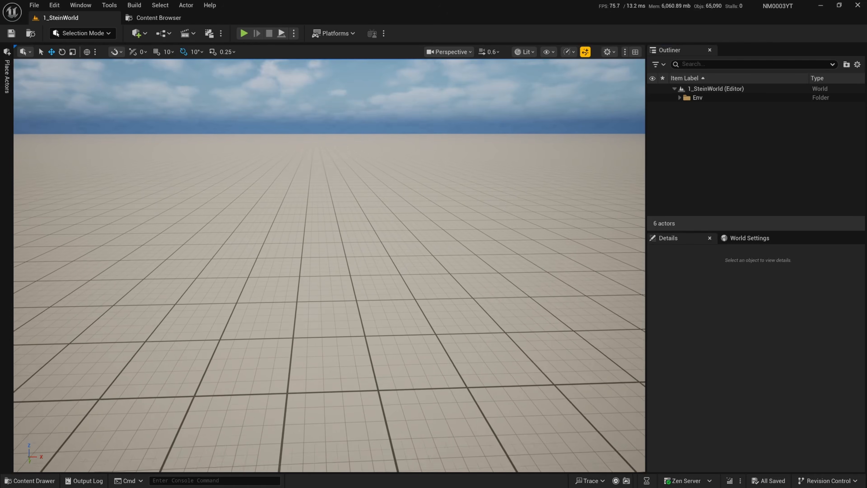
key(ctrl+space)
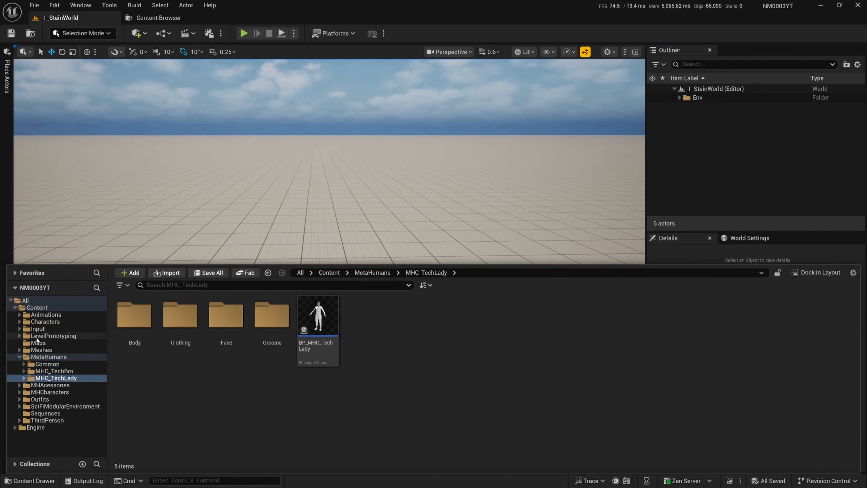
click(19, 356)
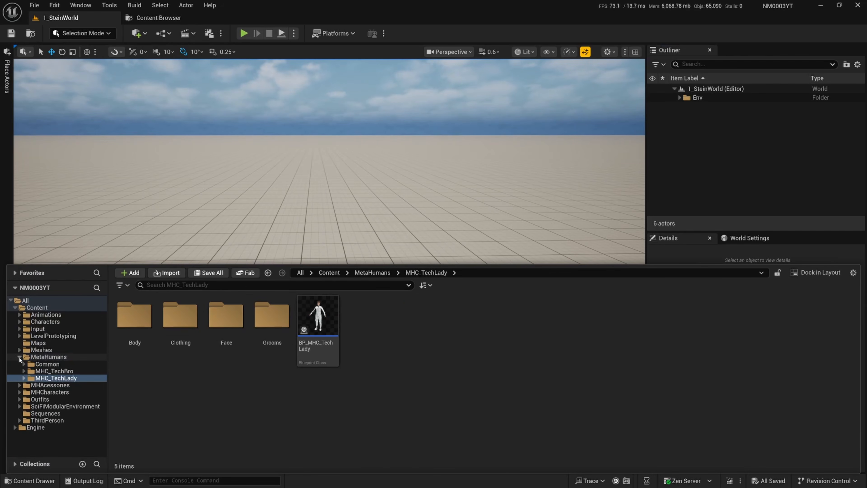
click(46, 321)
double_click(122, 316)
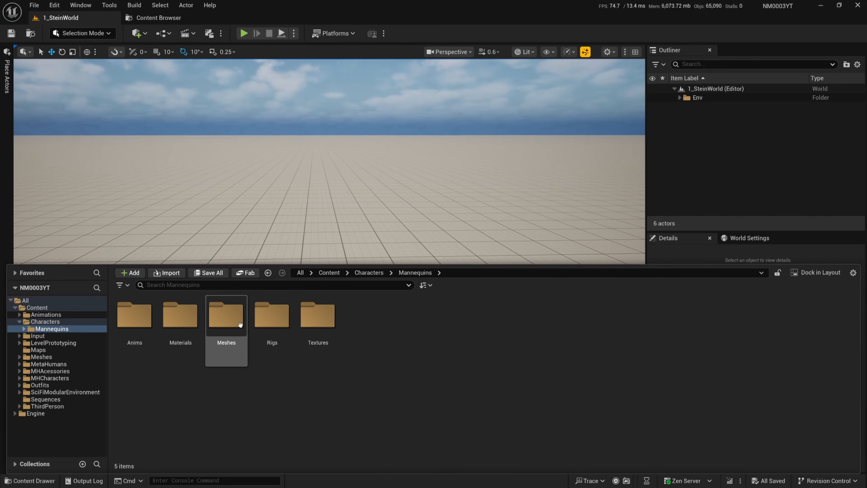
double_click(226, 315)
click(226, 321)
drag(225, 321, 311, 273)
click(853, 350)
click(743, 167)
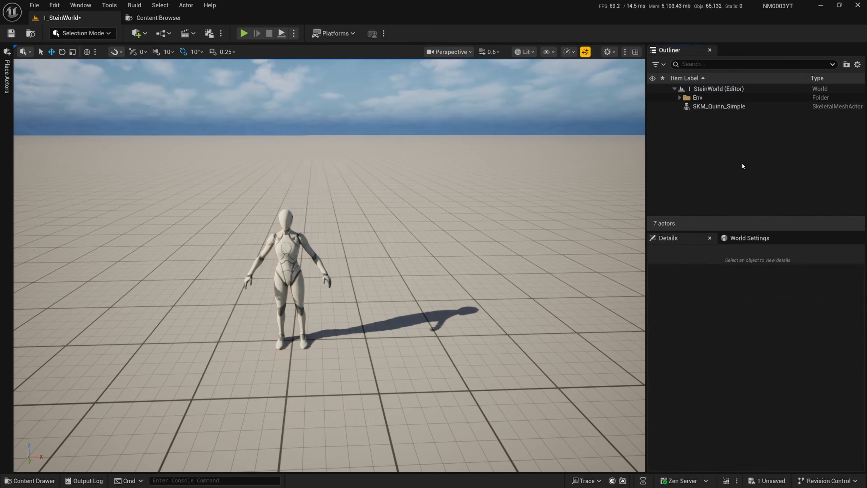
- Place SKM_Prop_SteinA_01 from Meshes/SteinB in the level with its location reset to the world origin, and save the level
scroll(457, 239, down, 3)
right_drag(443, 239, 491, 236)
key(w)
key(a)
scroll(492, 236, down, 1)
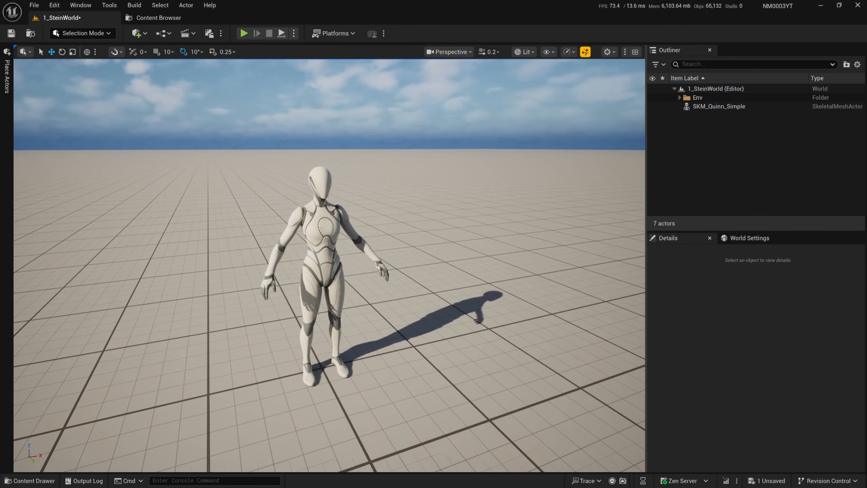
key(ctrl+space)
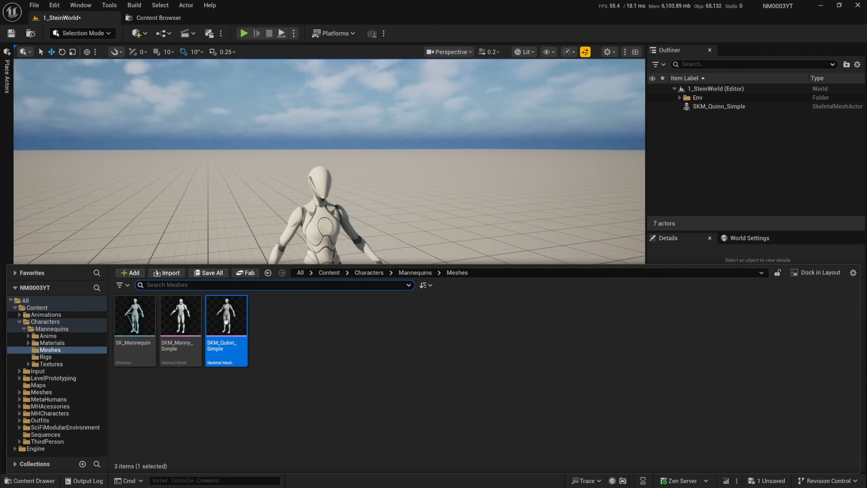
click(20, 321)
double_click(38, 349)
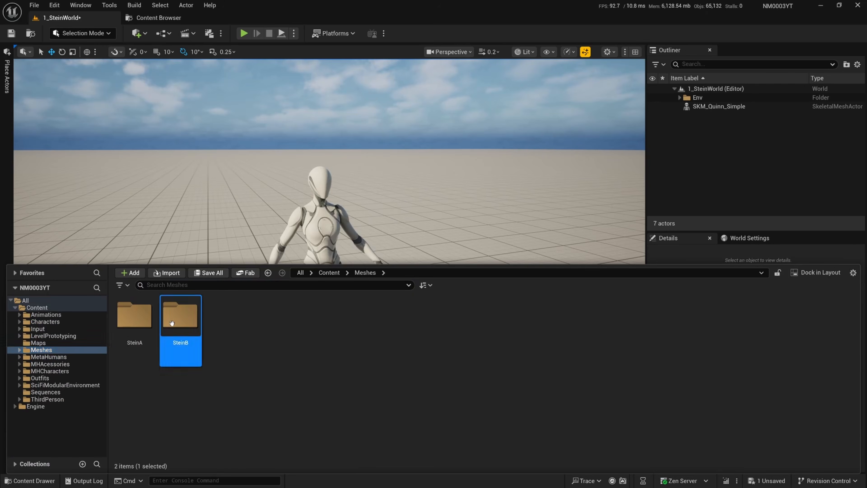
double_click(180, 314)
drag(135, 315, 317, 363)
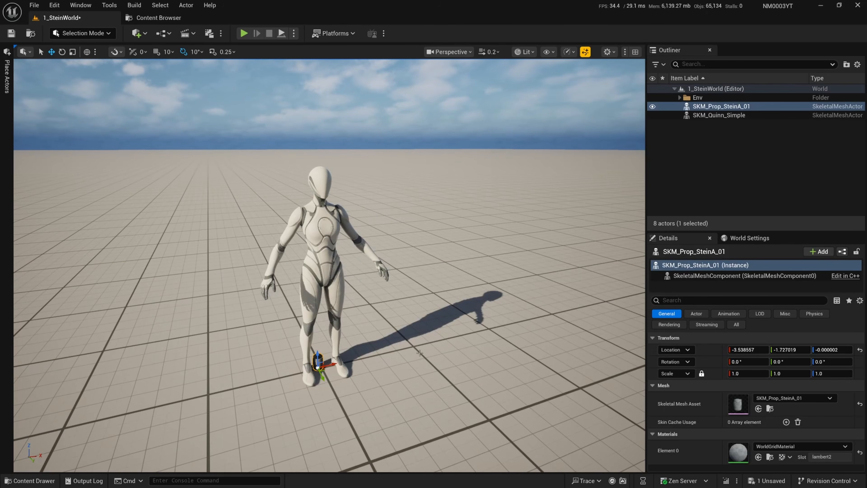
click(859, 350)
key(w)
right_drag(478, 239, 445, 214)
click(714, 174)
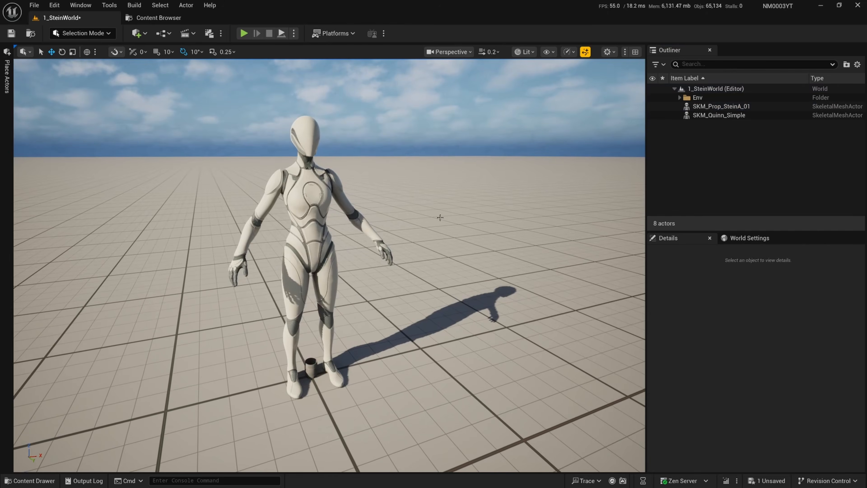
key(ctrl+s)
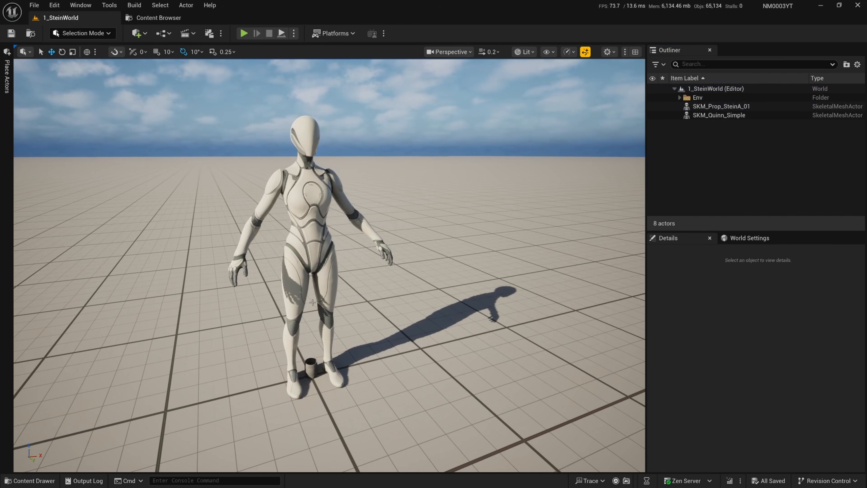
- Attach SKM_Prop_SteinA_01 to SKM_Quinn_Simple with the socket option None, and save the level
click(713, 106)
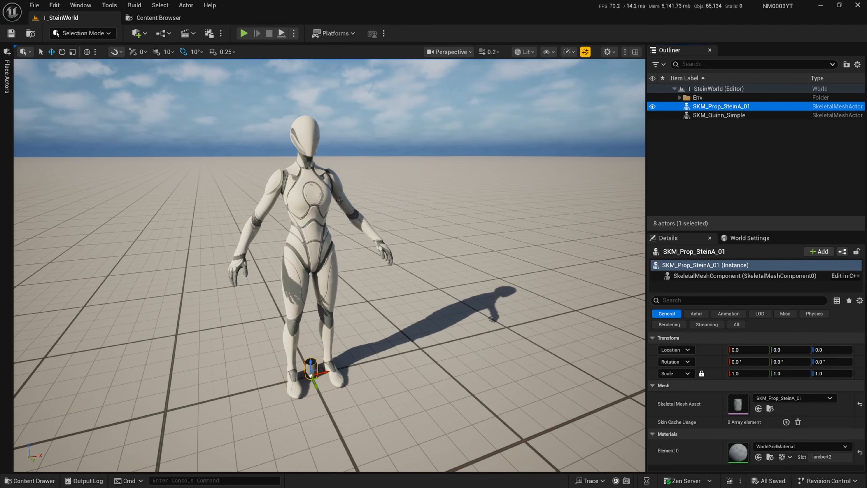
click(711, 116)
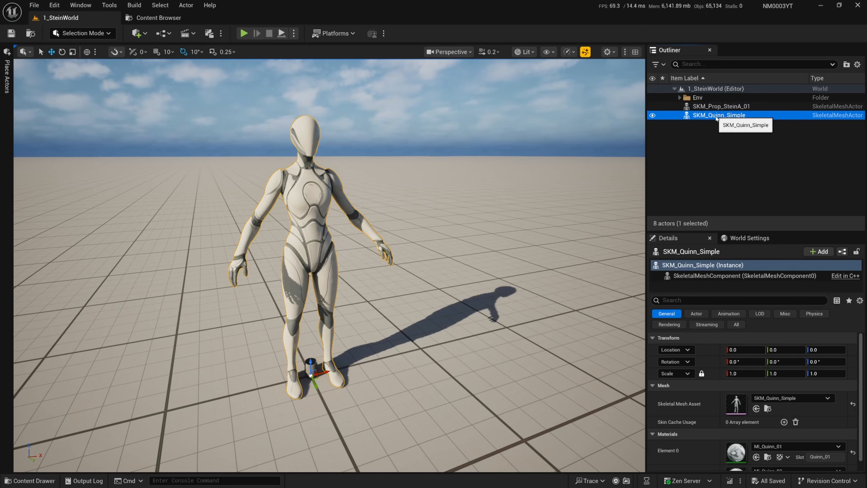
ctrl+click(716, 117)
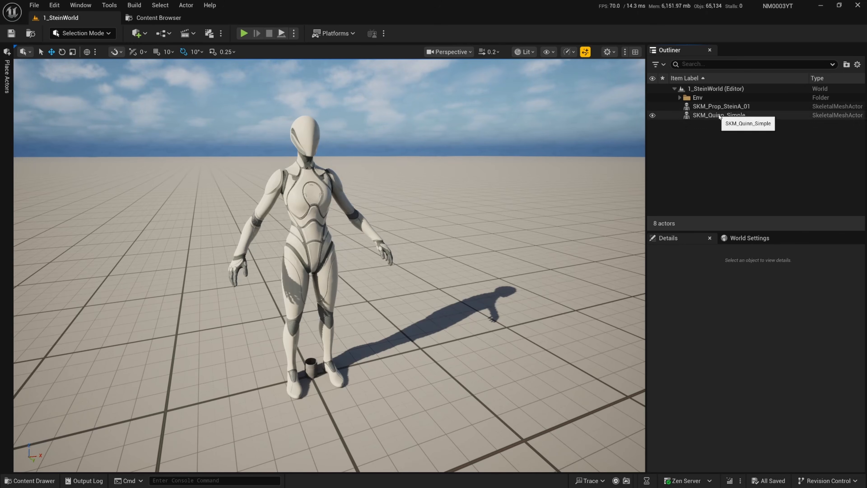
click(715, 109)
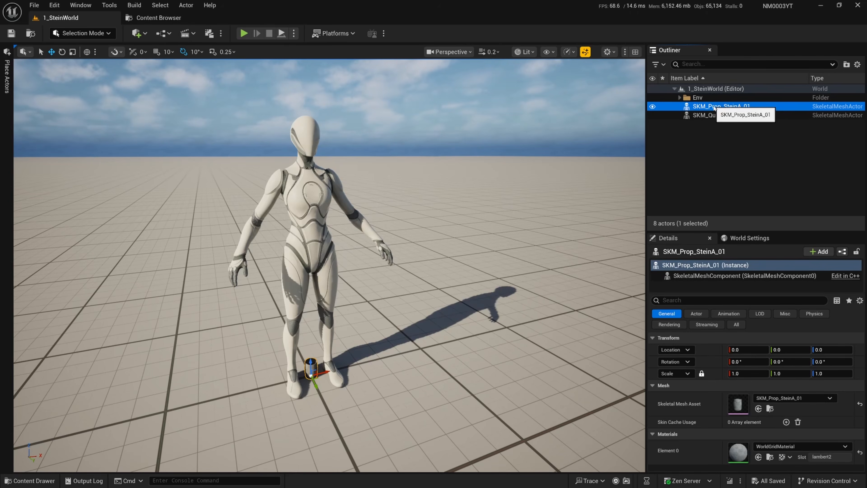
drag(714, 109, 714, 116)
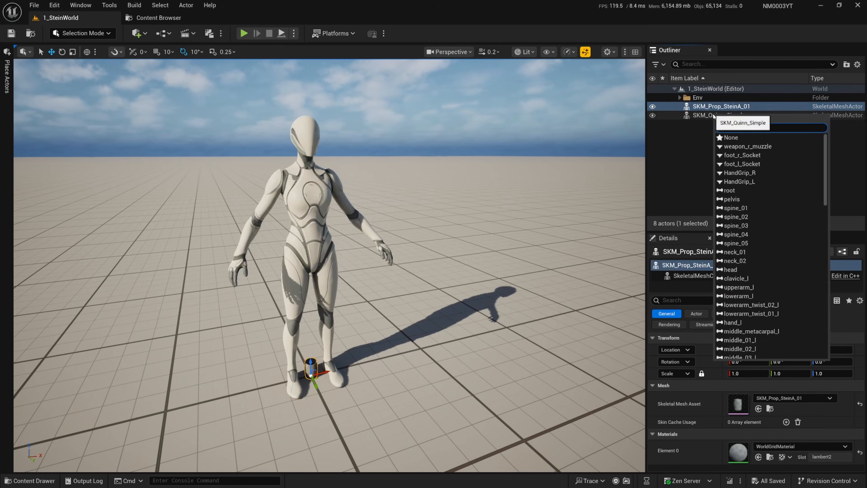
click(723, 136)
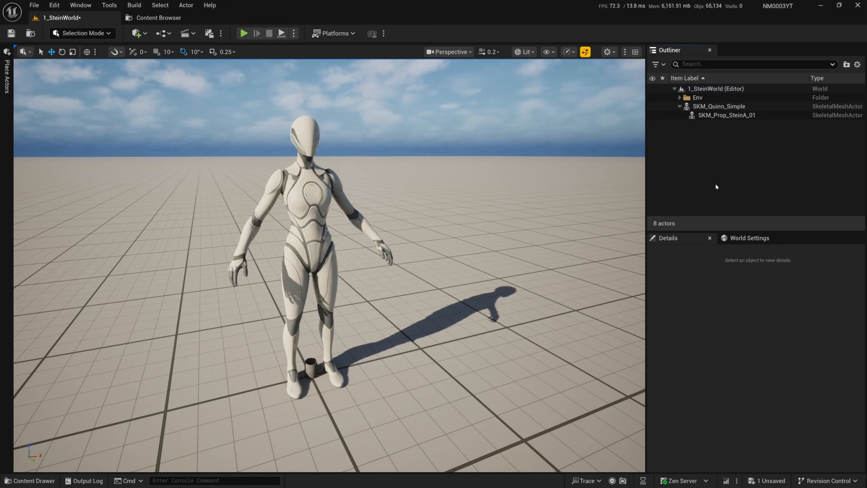
key(ctrl+s)
- Inspect the parent mannequin and its attached stein prop by selecting each actor in turn
click(713, 115)
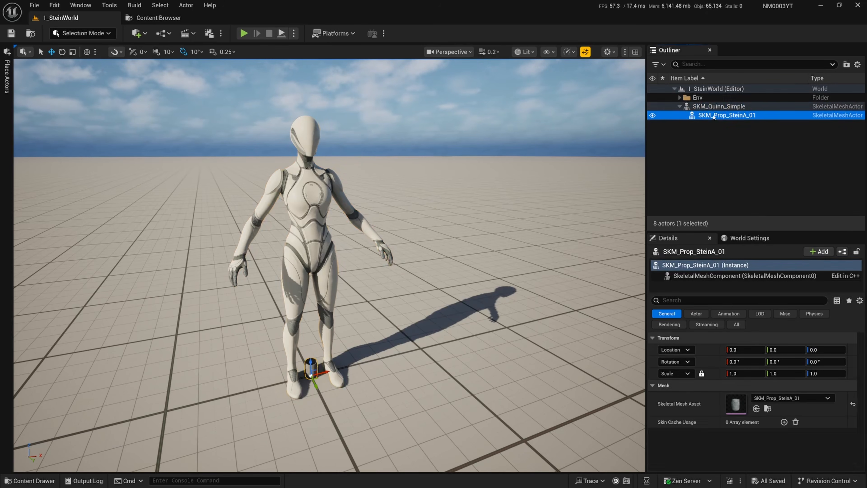
click(713, 107)
click(714, 116)
click(715, 107)
click(716, 122)
click(716, 116)
click(709, 107)
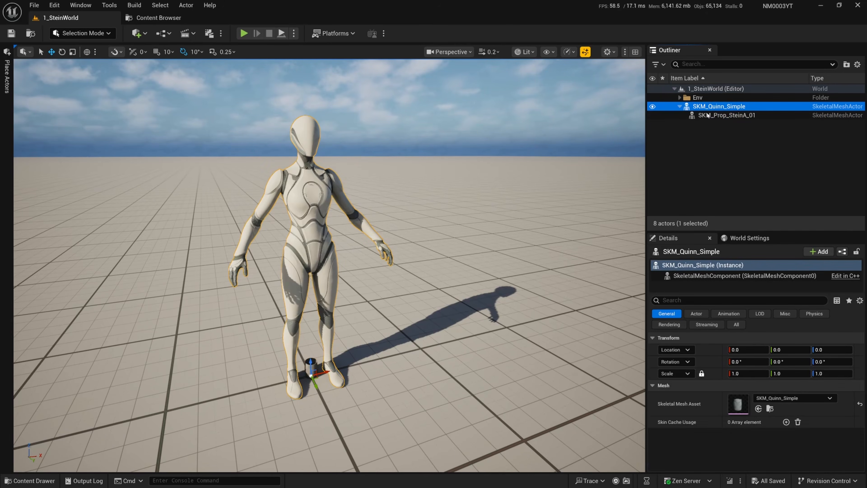
- Test the attachment by moving SKM_Quinn_Simple with its stein across the floor, reset its location to the world origin, and save
drag(316, 375, 410, 219)
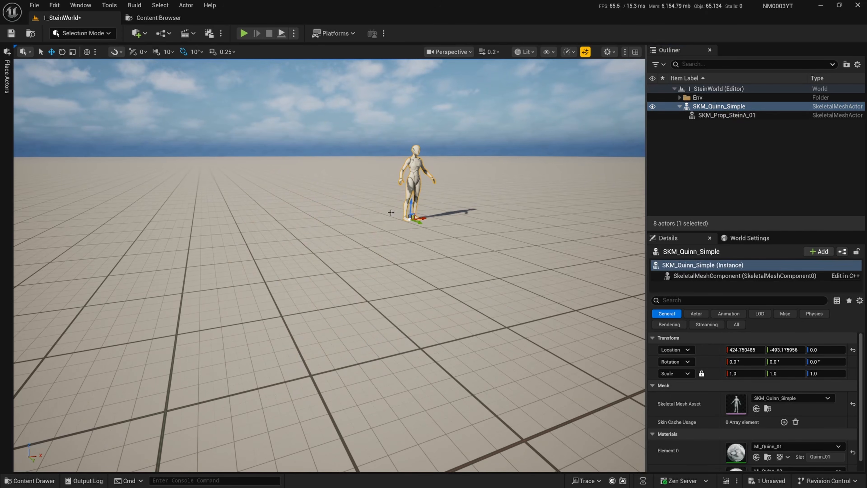
click(853, 350)
click(743, 187)
key(ctrl+shift+s)
right_drag(366, 150, 366, 148)
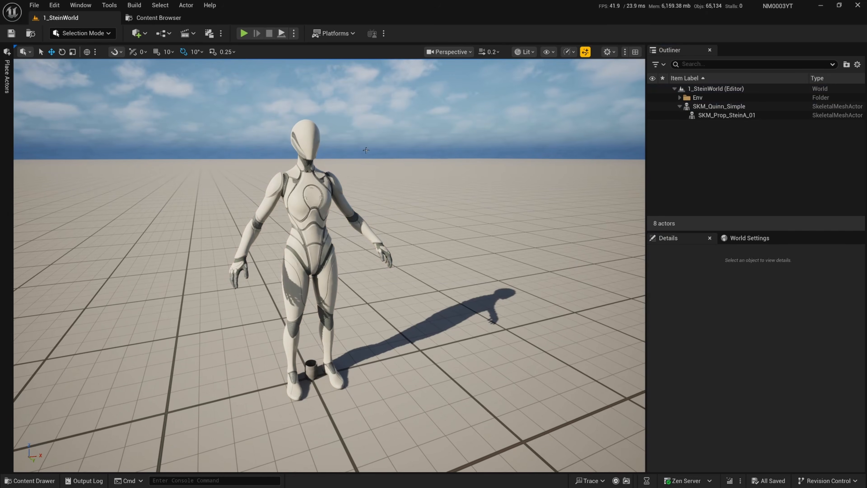
- Create a level sequence named QuinnCupDemo in the Sequences folder and save everything
click(190, 34)
click(232, 59)
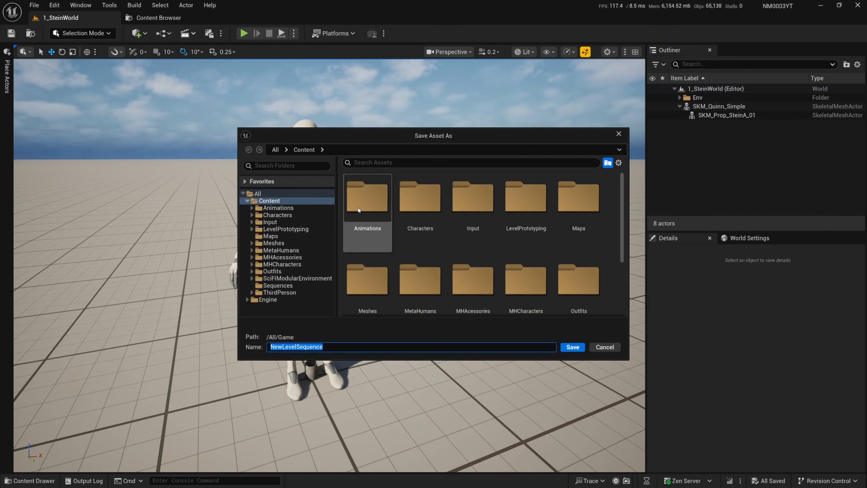
click(277, 286)
click(307, 346)
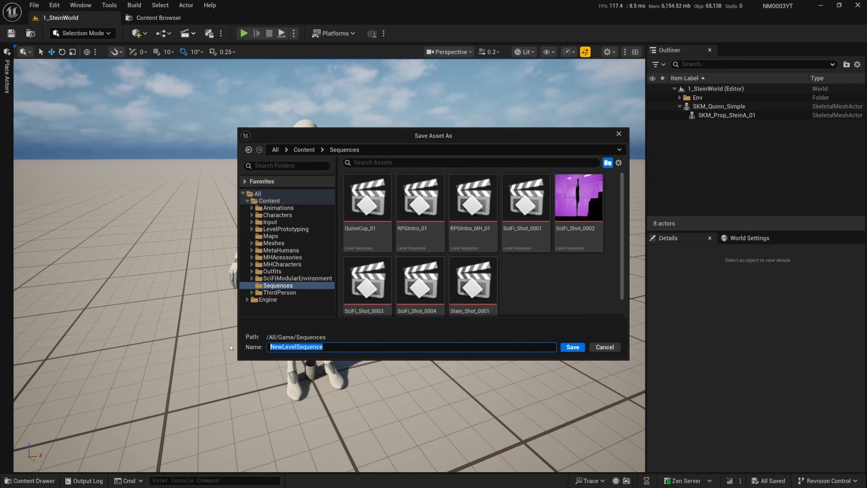
text(QuinnCupDemo)
key(Return)
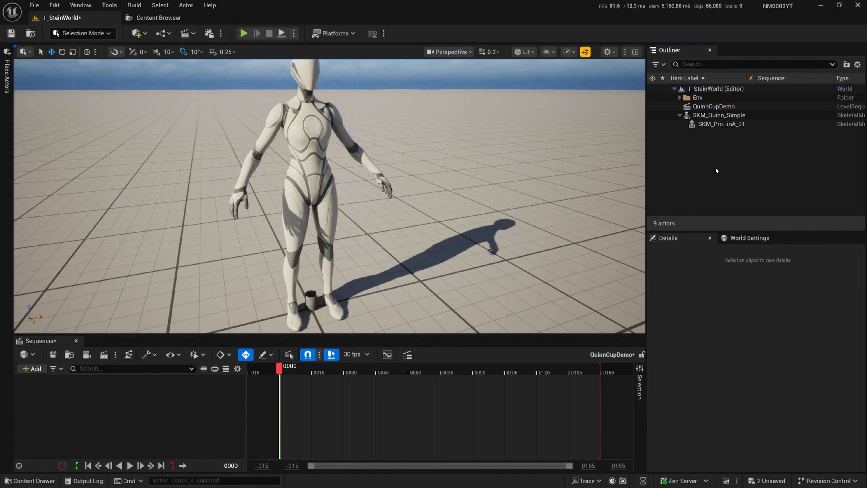
key(ctrl+shift+s)
- Add SKM_Quinn_Simple and SKM_Prop_SteinA_01 together as actor tracks in the QuinnCupDemo sequence
mouse_move(357, 190)
right_down()
mouse_move(357, 178)
mouse_move(357, 190)
right_up()
key(s)
scroll(358, 189, down, 1)
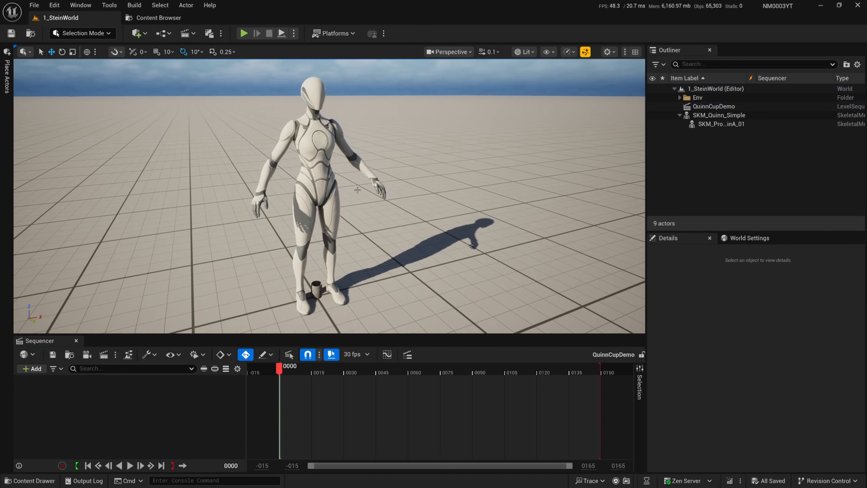
click(318, 296)
ctrl+click(720, 124)
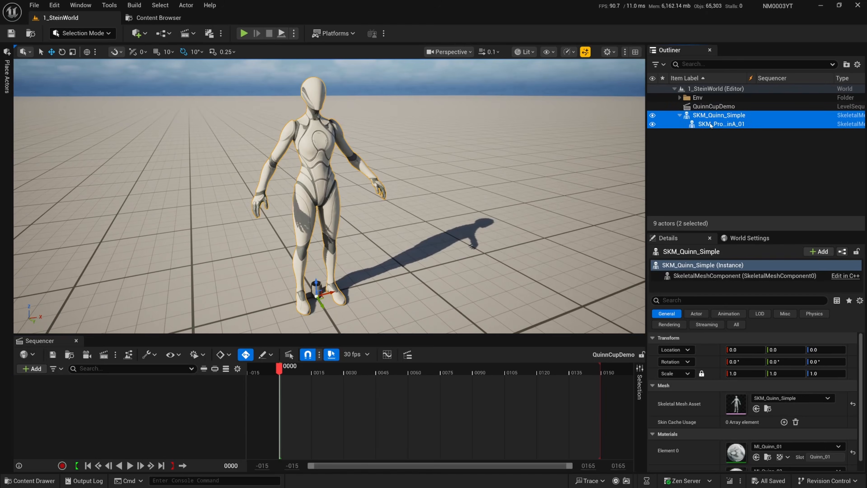
click(34, 368)
mouse_move(68, 188)
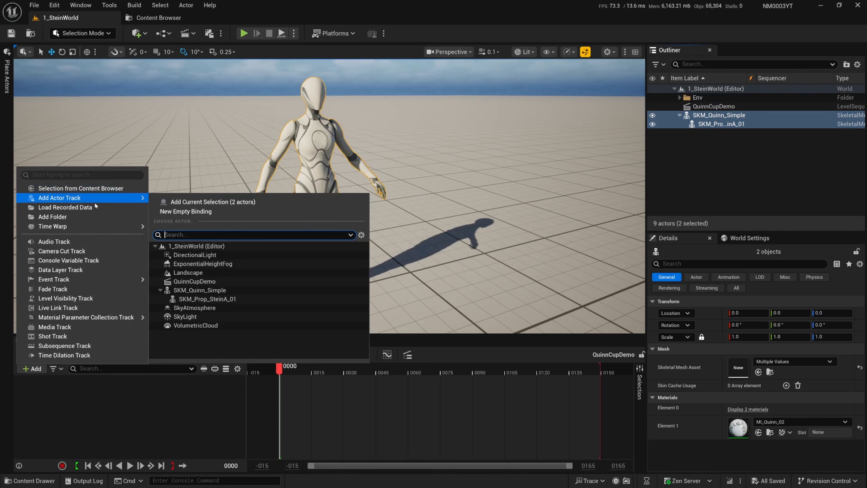
click(191, 202)
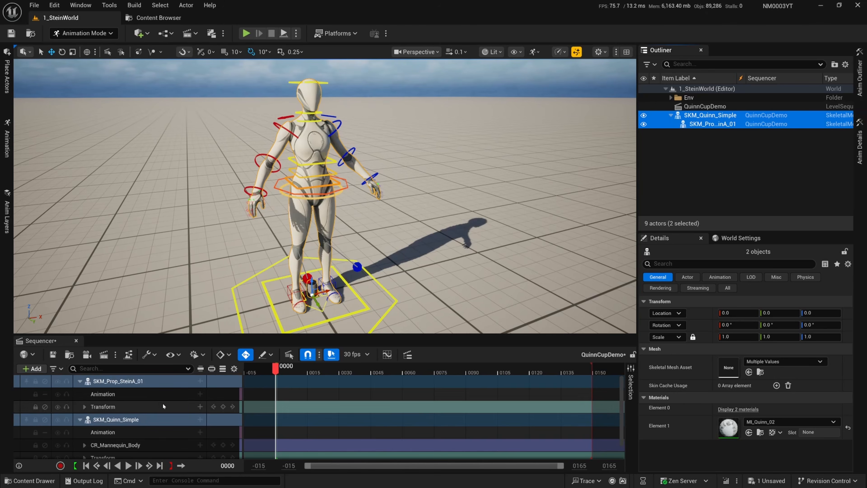
- Delete the CR_Mannequin_Body control rig track from SKM_Quinn_Simple and save the sequence
click(79, 381)
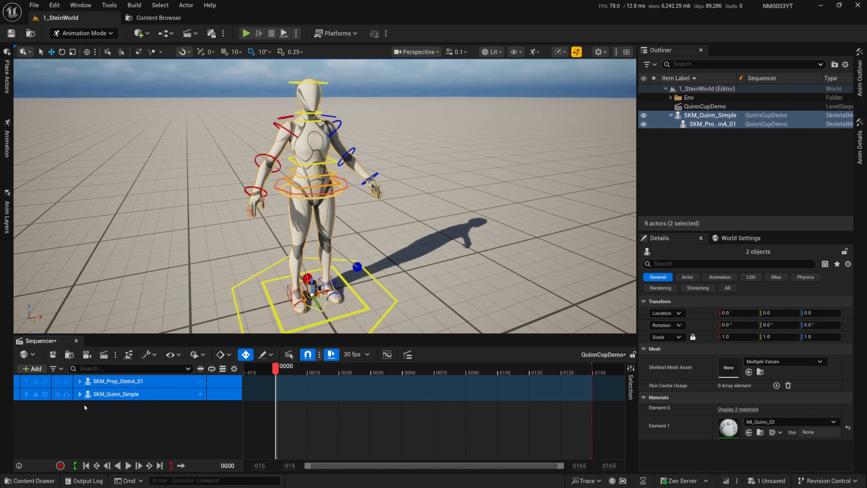
click(84, 404)
click(80, 394)
click(116, 422)
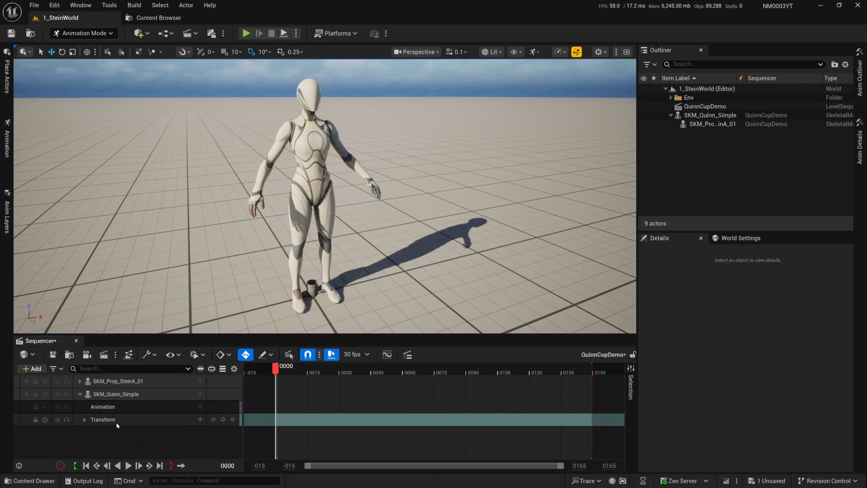
key(ctrl+s)
- Add the NM0014_SitTableSteinA animation to the SKM_Quinn_Simple animation track and save
click(200, 406)
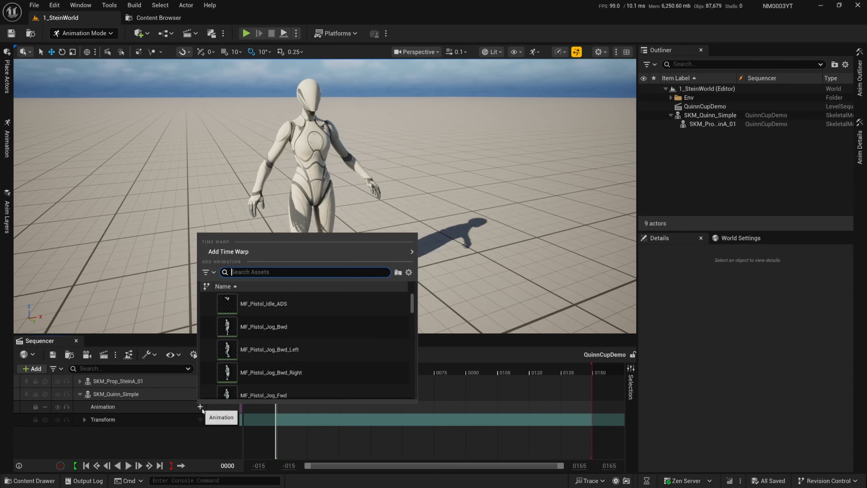
text(NM0014)
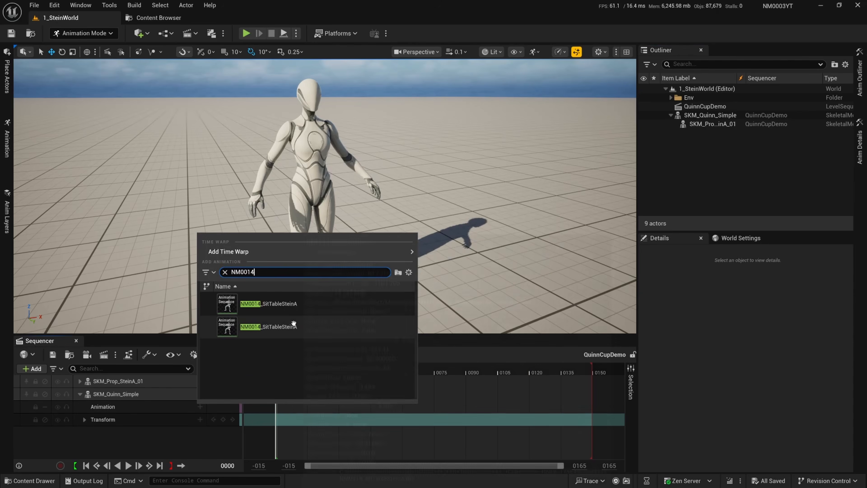
click(294, 324)
key(ctrl+s)
- Extend the sequence's playback range to the end of the mannequin's animation clip and preview the sitting motion
ctrl+scroll(428, 380, down, 8)
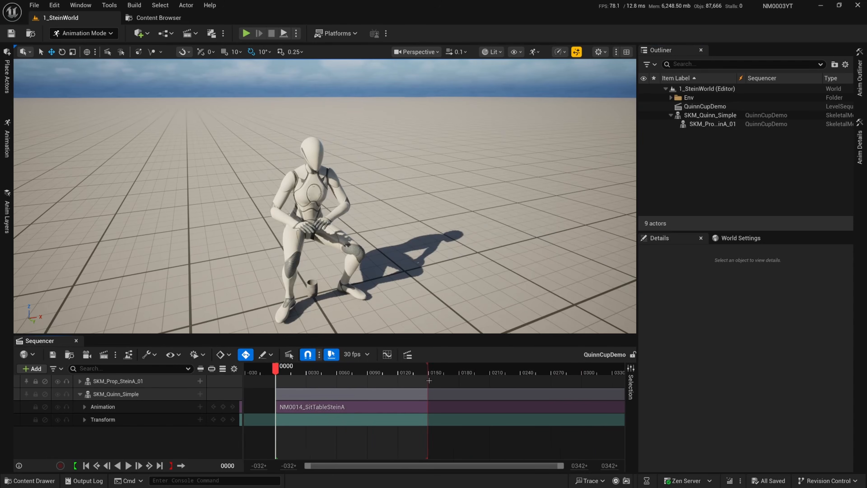
ctrl+scroll(428, 380, down, 2)
ctrl+scroll(461, 378, up, 3)
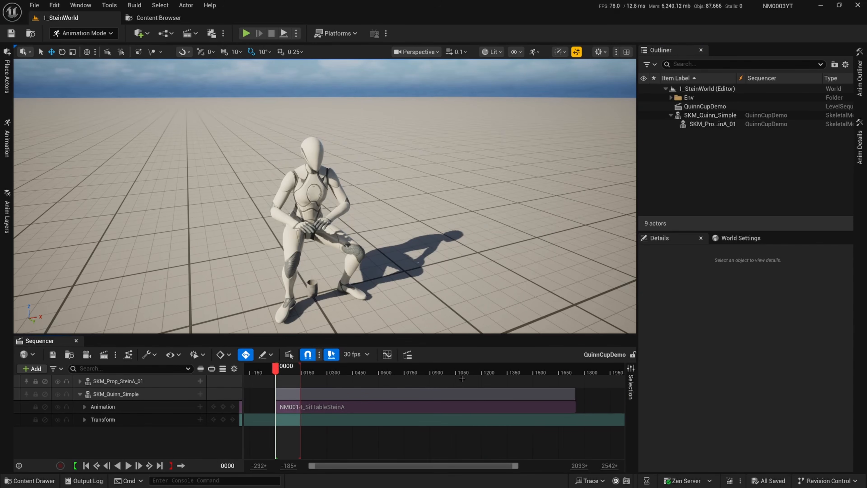
drag(500, 375, 409, 376)
key(])
key(Up)
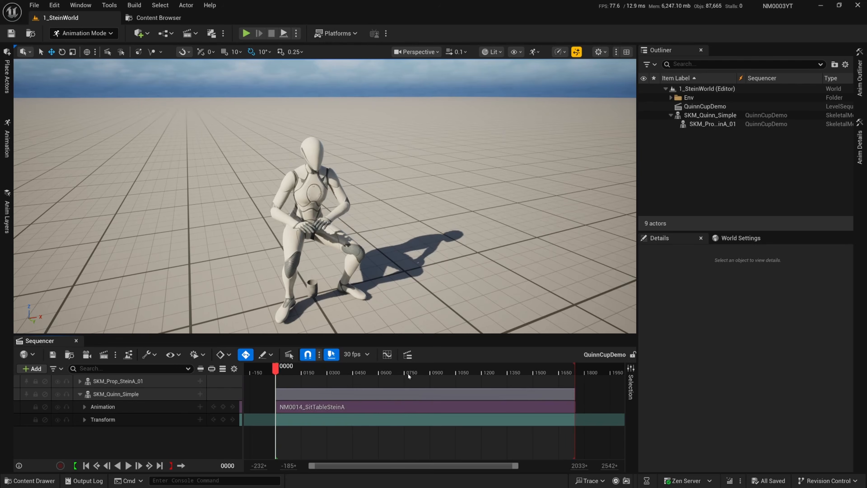
key(space)
key(space)
drag(289, 371, 410, 377)
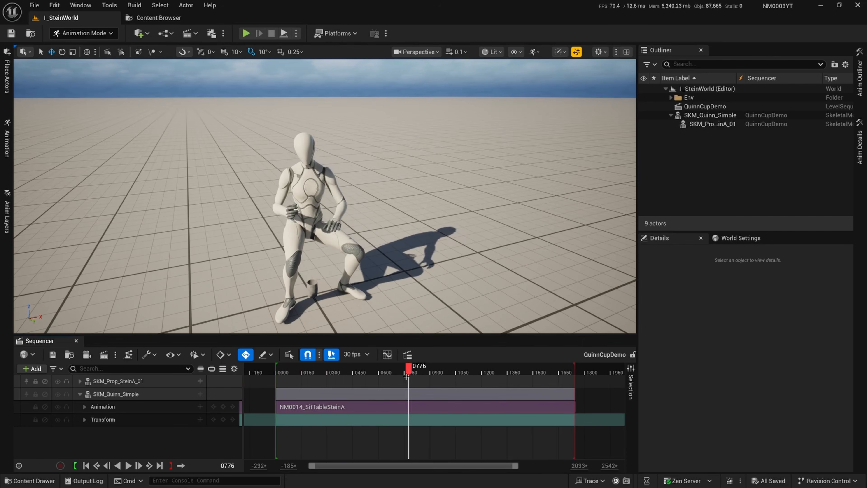
key(Up)
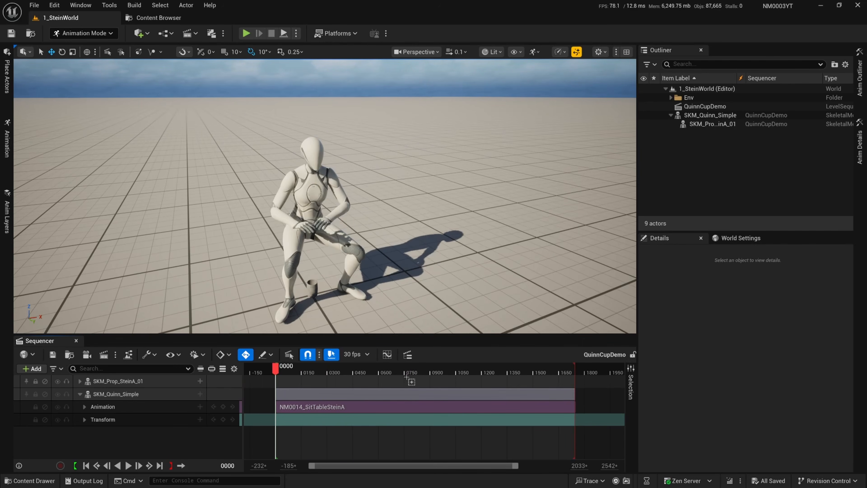
- Add the NM0014_Stein_SitTableSteinA animation to the SKM_Prop_SteinA_01 animation track
click(80, 394)
click(80, 380)
click(200, 394)
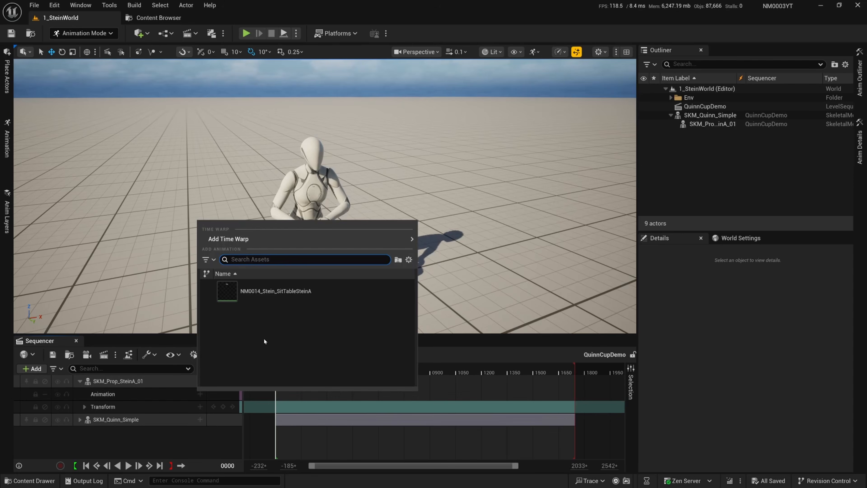
click(266, 290)
- Play and scrub through the combined animation, examining from near and far how the mannequin's hands hold the stein
drag(282, 371, 390, 371)
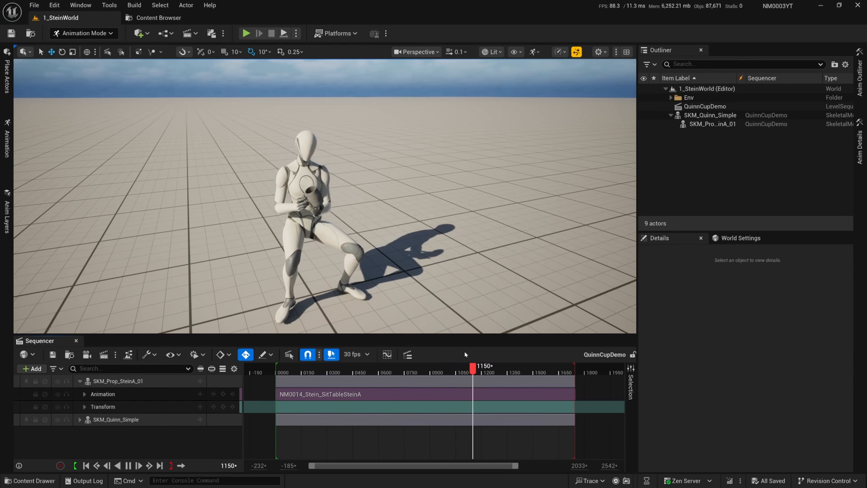
key(space)
drag(472, 369, 428, 372)
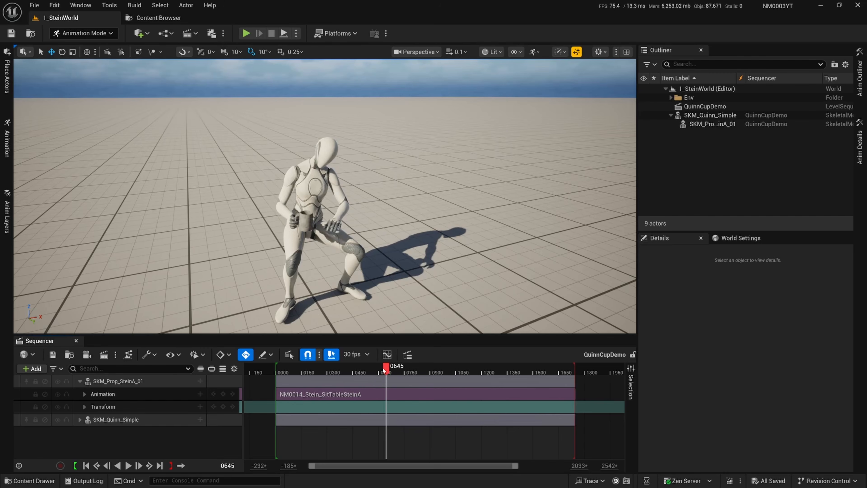
drag(383, 370, 318, 369)
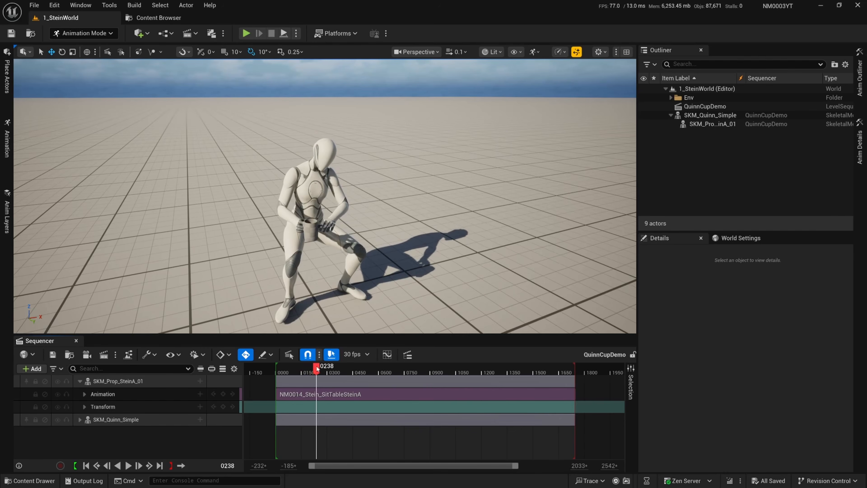
scroll(325, 196, up, 3)
key(a)
right_drag(325, 196, 404, 197)
key(w)
key(w)
right_drag(289, 169, 273, 154)
drag(315, 366, 315, 368)
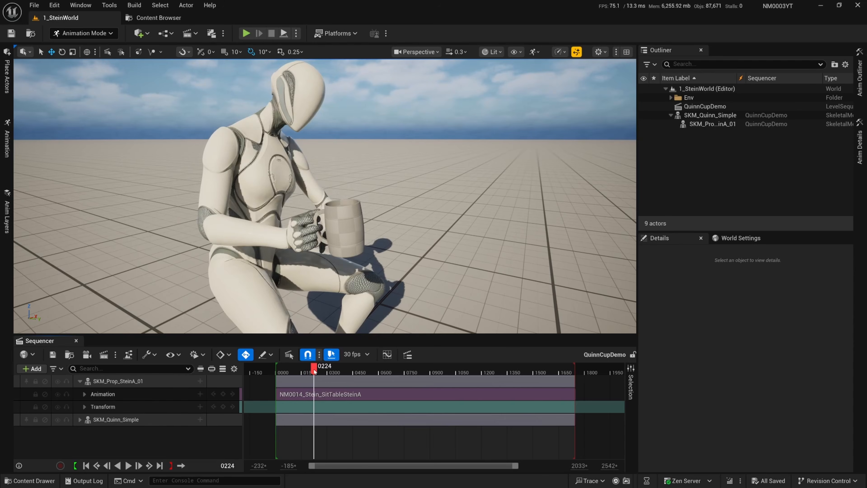
drag(315, 370, 343, 367)
right_drag(342, 300, 318, 307)
drag(360, 368, 459, 375)
key(s)
right_drag(295, 189, 295, 190)
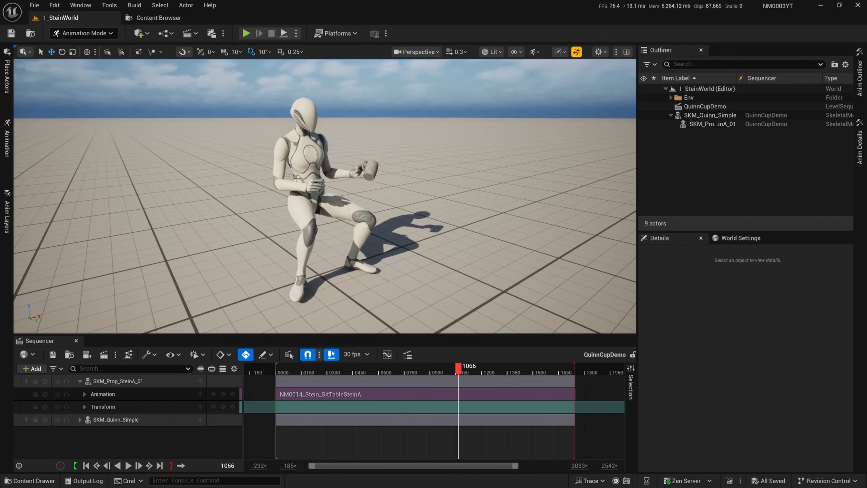
- Delete SKM_Quinn_Simple from both the QuinnCupDemo sequence and the level, keeping the stein prop, and save
double_click(115, 381)
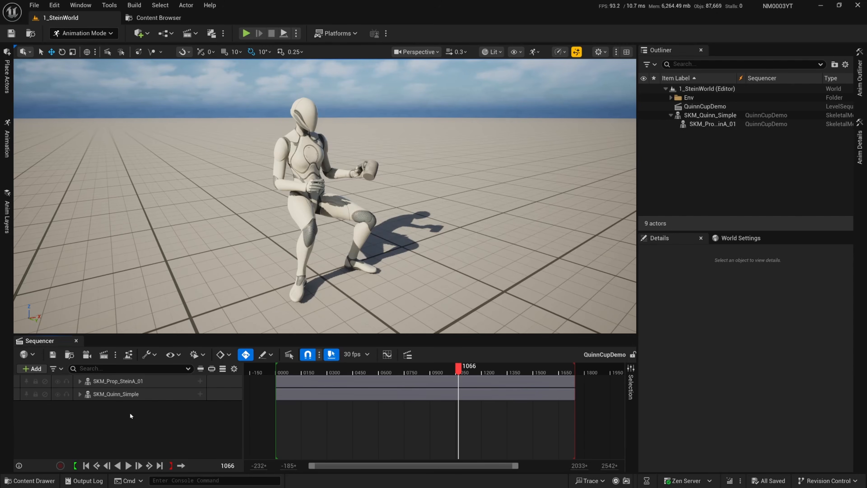
click(157, 394)
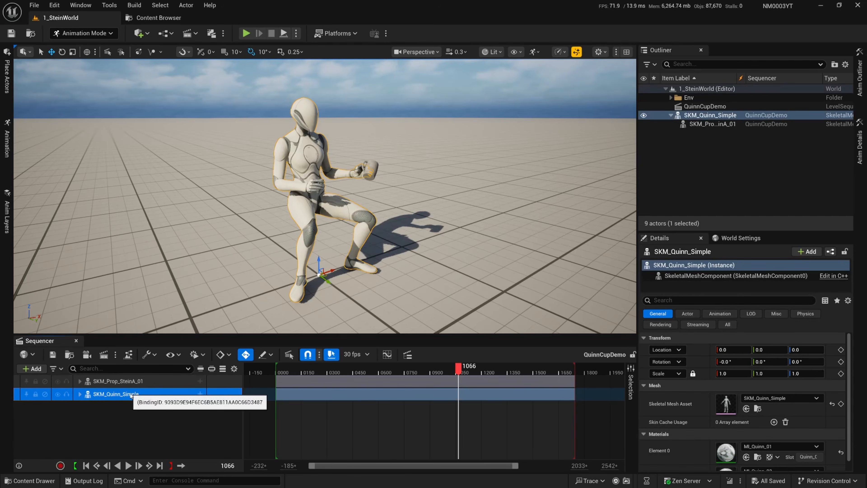
key(Delete)
click(304, 167)
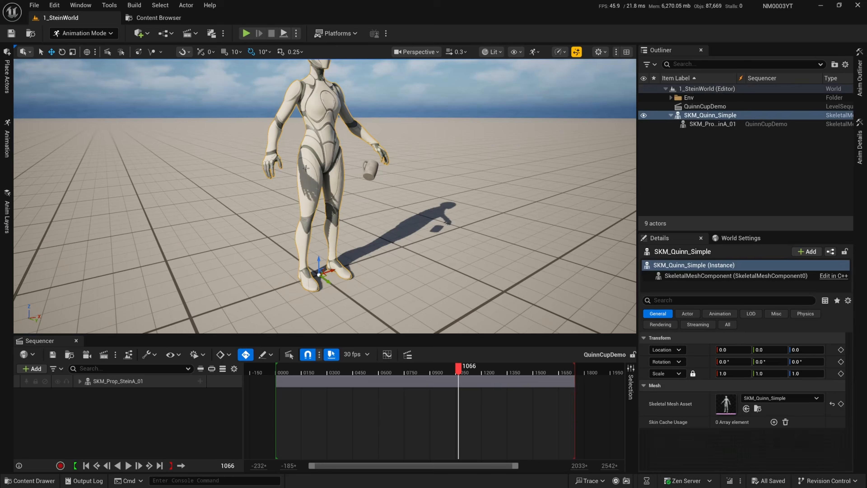
key(Delete)
key(ctrl+s)
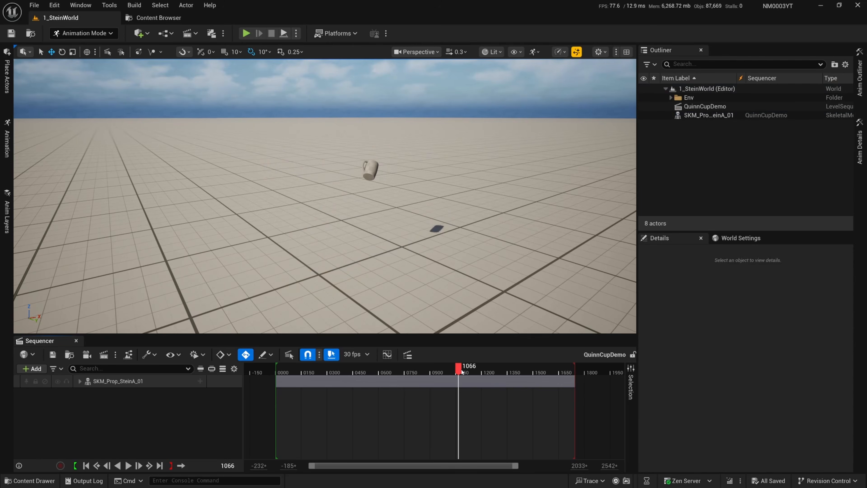
- Return the sequence to frame 0, place BP_MHC_TechLady from MetaHumans/MHC_TechLady in the level, and reset its location to the world origin
click(457, 372)
key(Up)
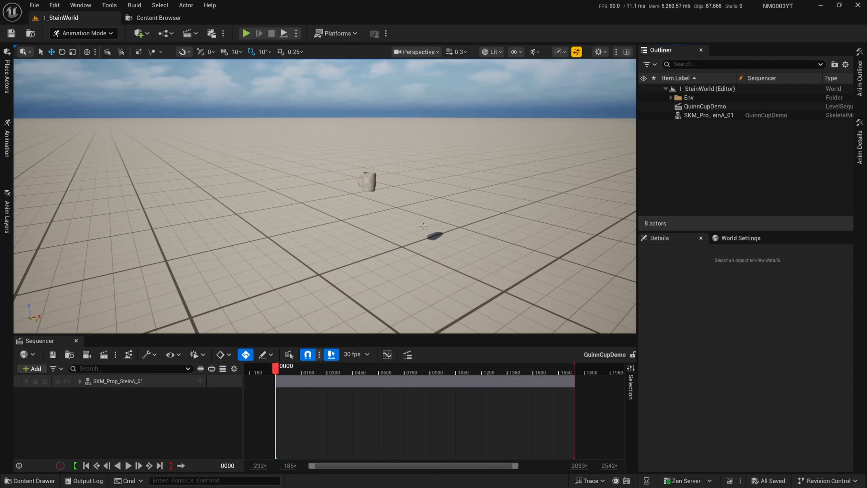
scroll(424, 226, down, 2)
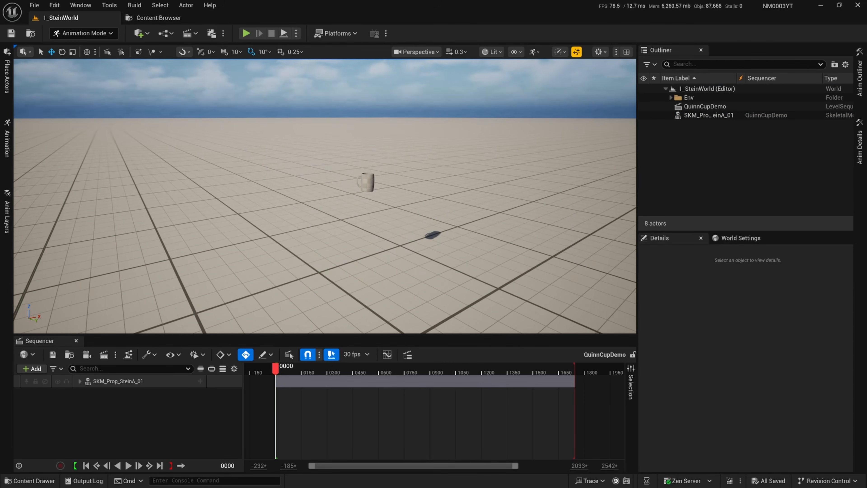
key(ctrl+space)
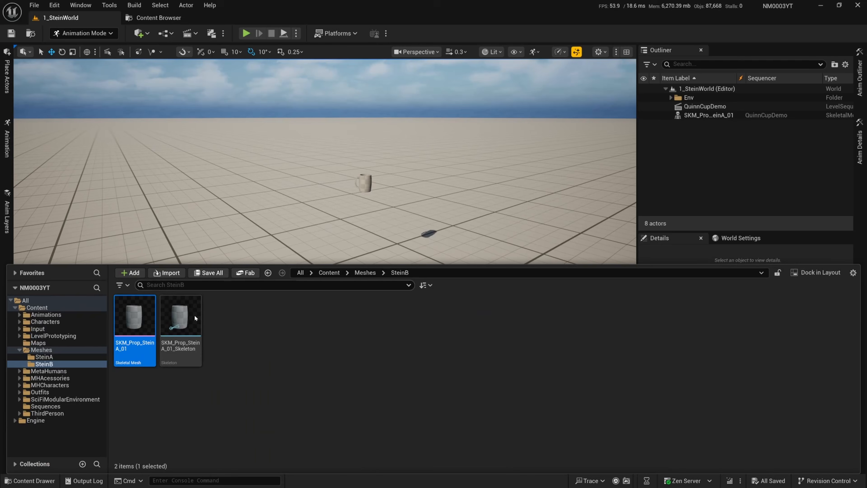
click(57, 374)
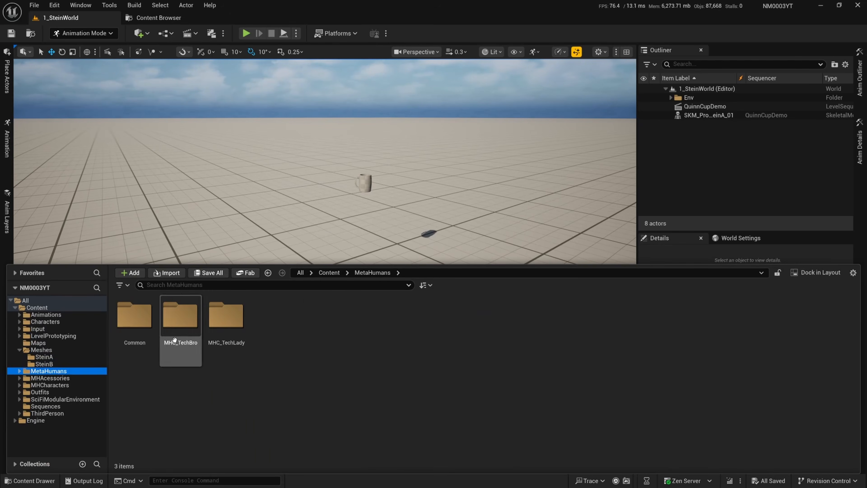
double_click(226, 314)
click(309, 329)
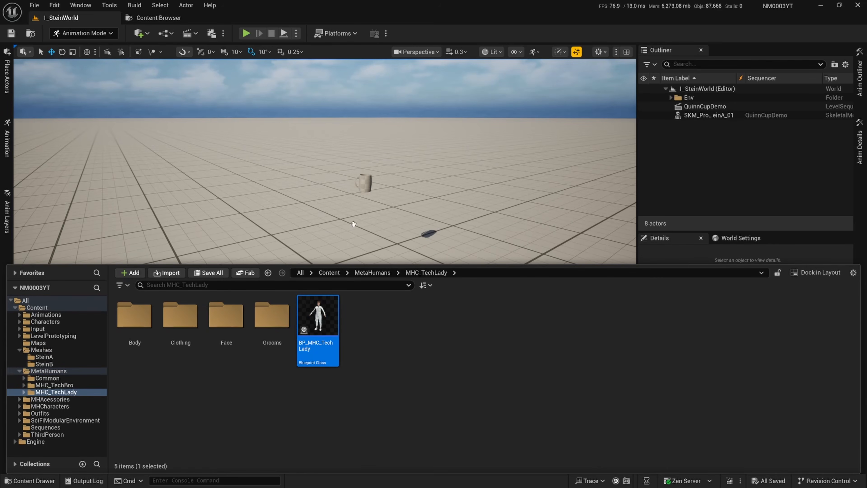
drag(328, 246, 320, 254)
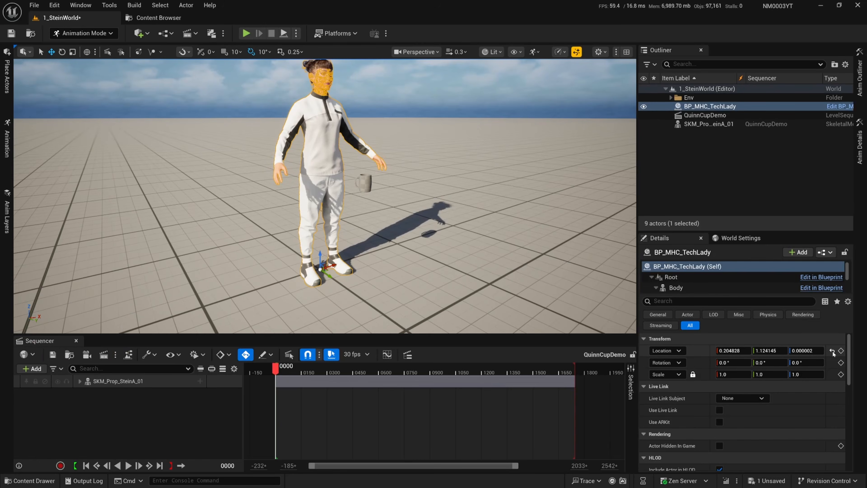
click(715, 167)
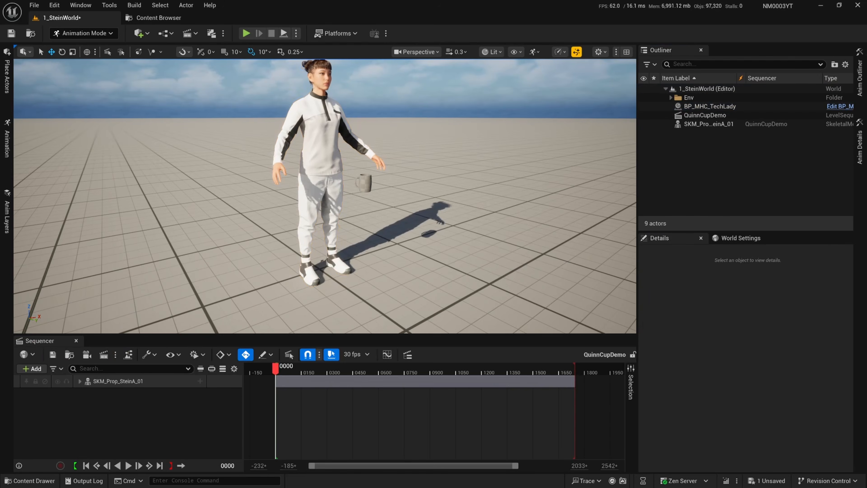
- Save the level with BP_MHC_TechLady placed at the world origin
scroll(403, 192, down, 1)
mouse_move(409, 191)
right_down()
mouse_move(420, 184)
mouse_move(409, 184)
right_up()
right_drag(371, 216, 370, 212)
key(ctrl+s)
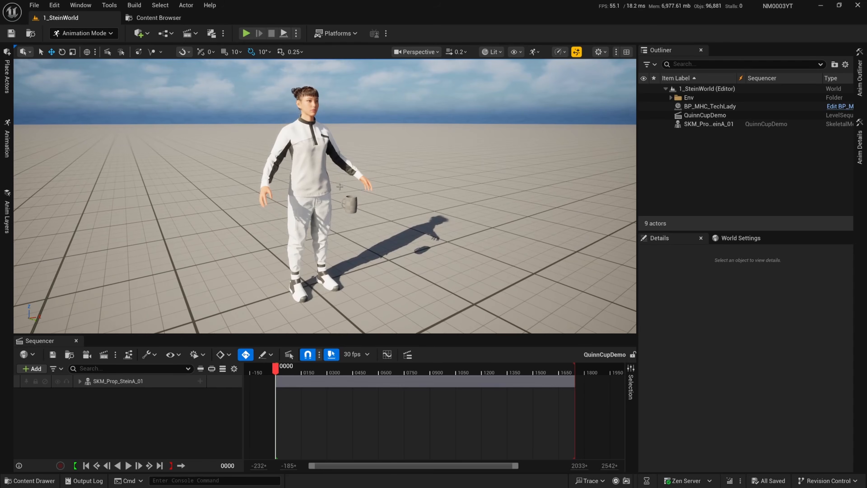
- Parent the SKM_Prop_SteinA_01 stein to BP_MHC_TechLady in the level hierarchy and save
click(317, 165)
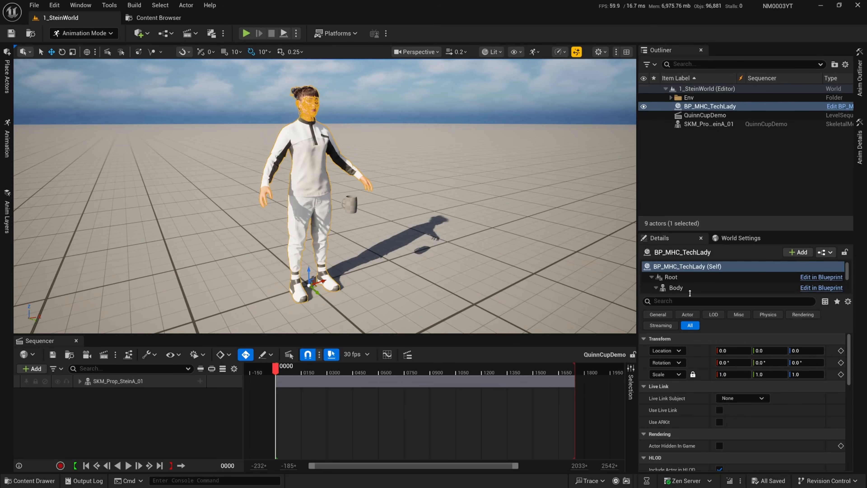
click(721, 199)
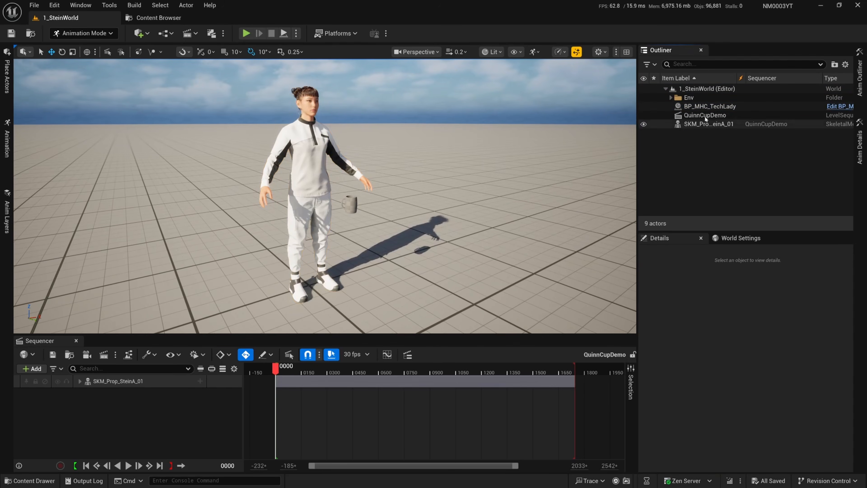
click(699, 125)
drag(694, 127, 697, 107)
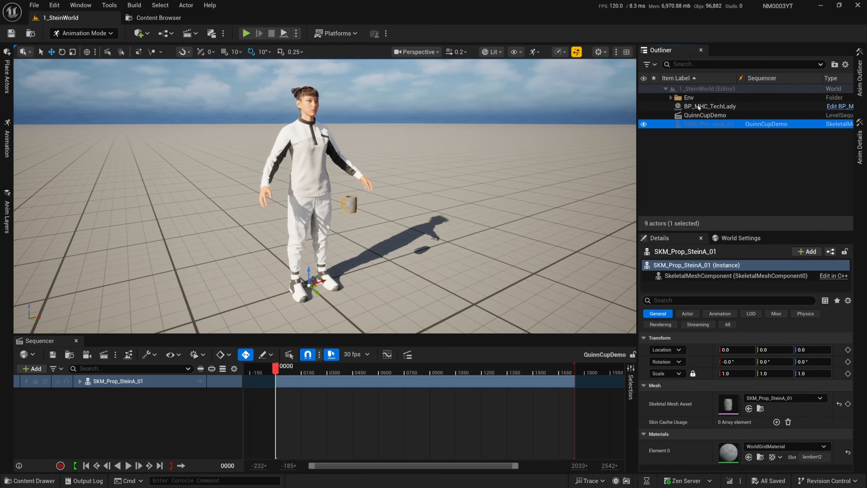
click(700, 144)
key(ctrl+s)
click(700, 107)
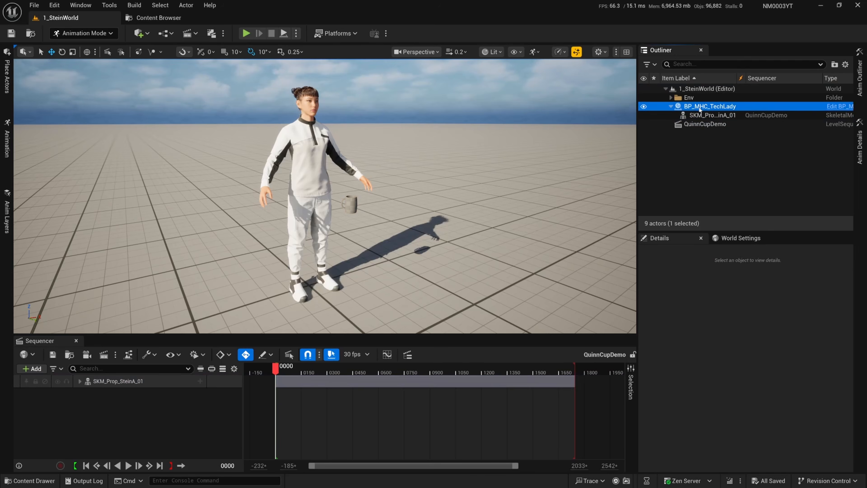
click(700, 118)
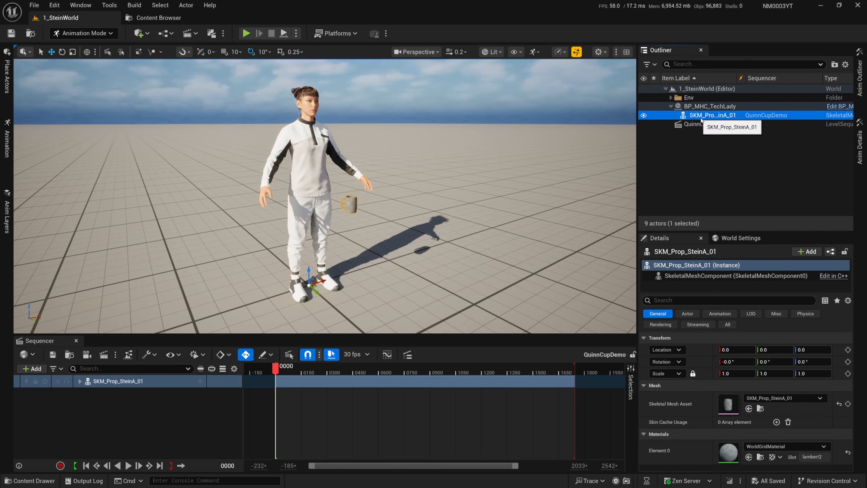
click(708, 106)
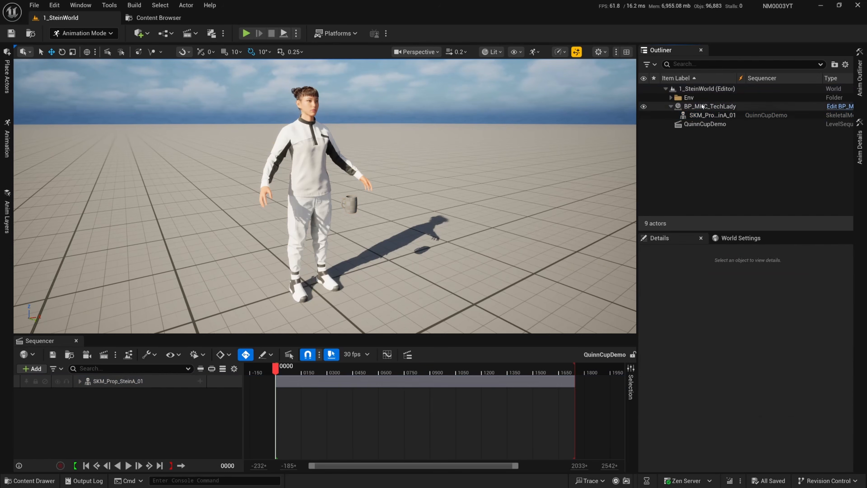
click(719, 160)
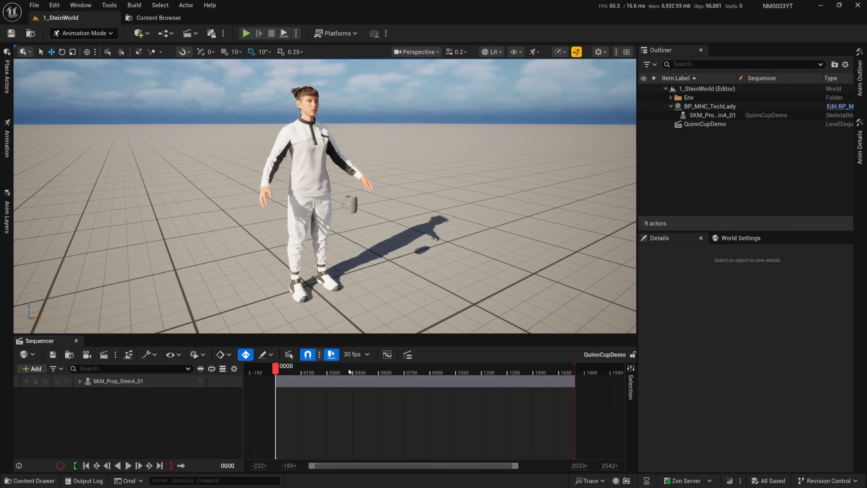
- Start retargeting NM0014_SitTableSteinA from Animations/Mannequin, choosing SKM_MHC_TechLady_BodyMesh as the target skeletal mesh
mouse_move(336, 176)
right_down()
mouse_move(324, 171)
mouse_move(336, 177)
right_up()
scroll(335, 177, down, 1)
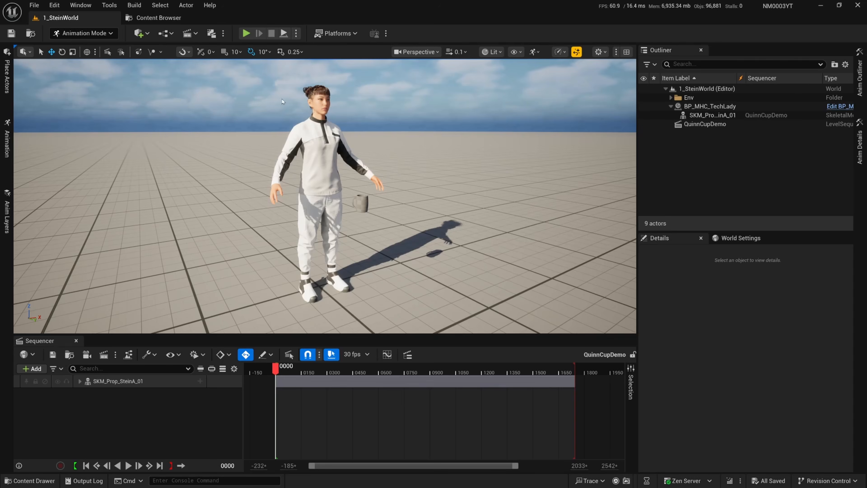
click(158, 18)
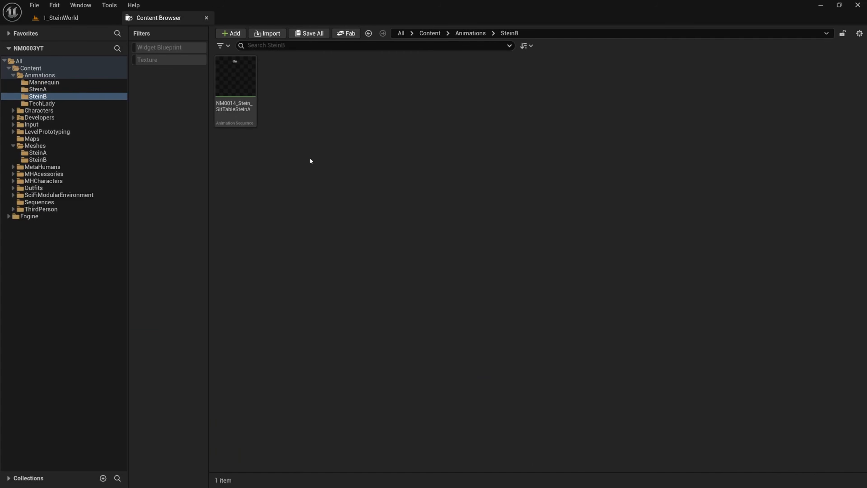
click(51, 82)
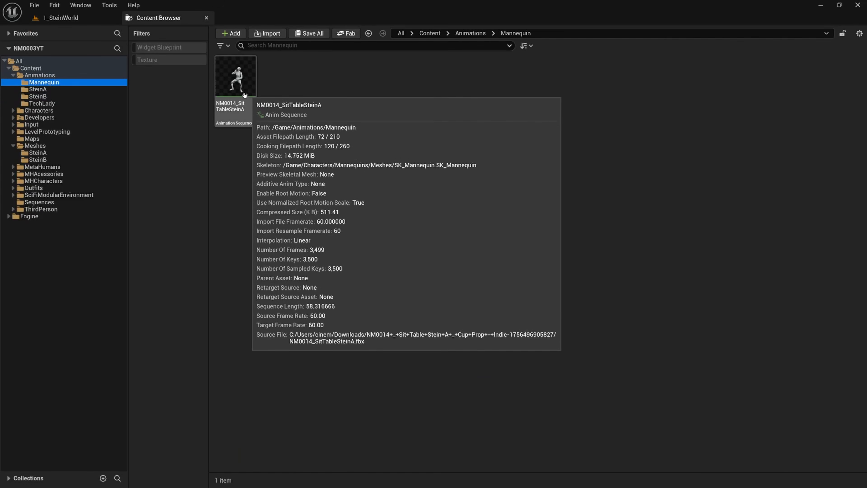
right_click(242, 89)
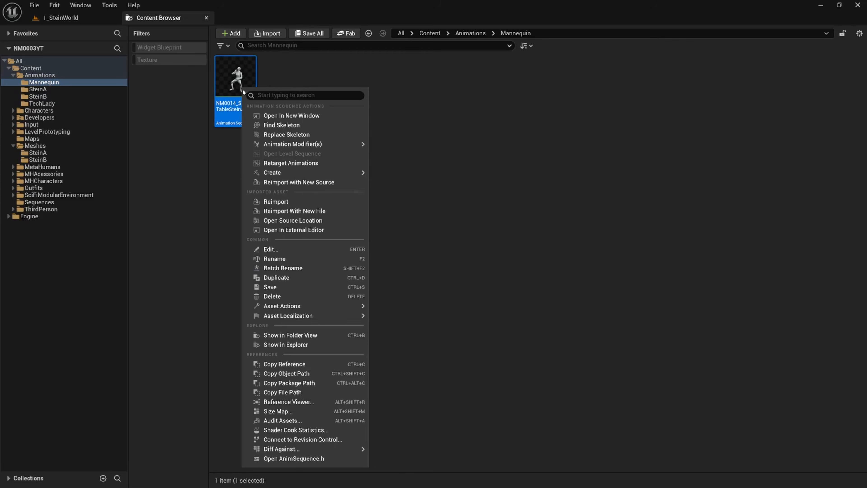
click(323, 163)
click(660, 150)
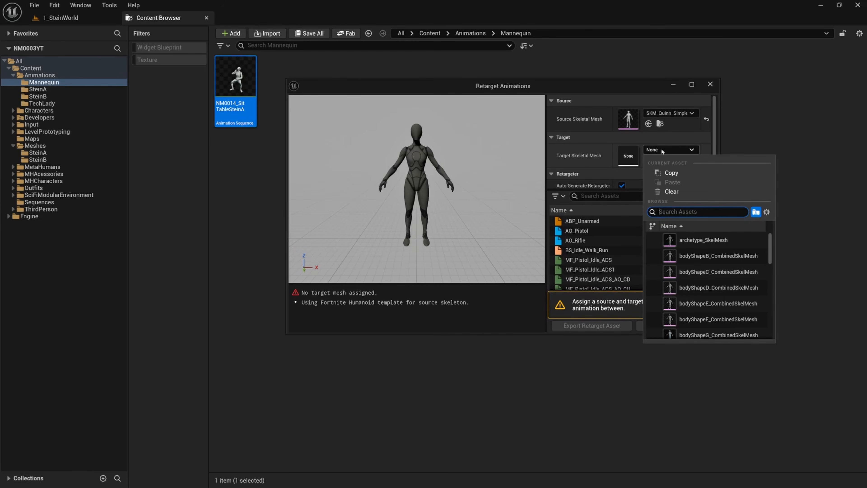
text(tec)
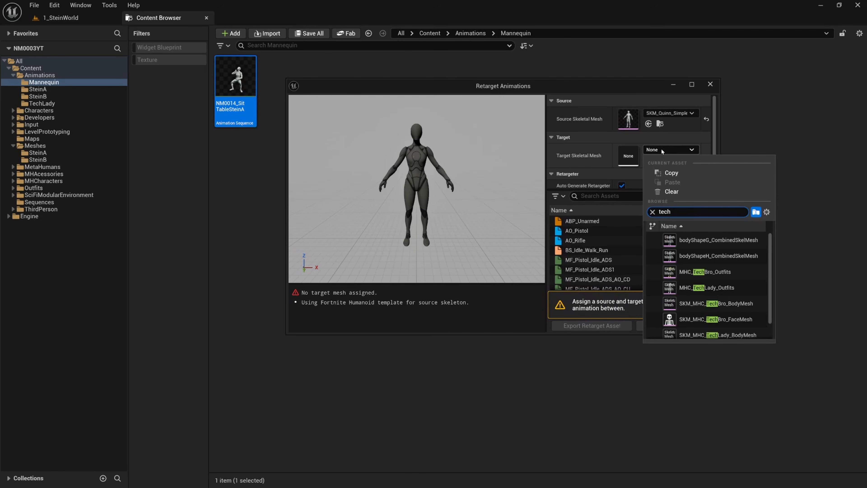
text(hlady)
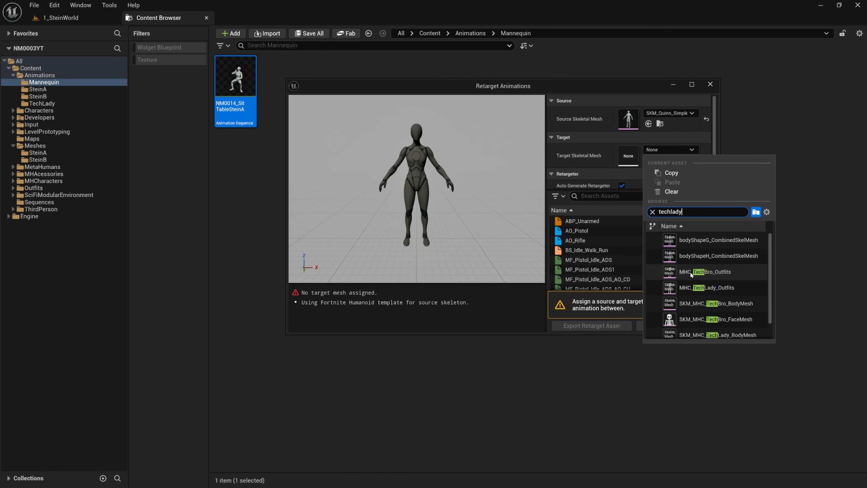
mouse_move(700, 257)
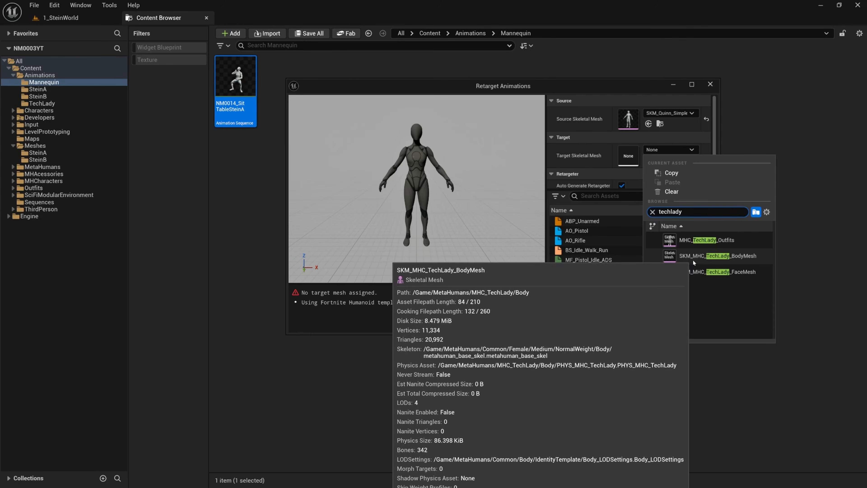
click(703, 259)
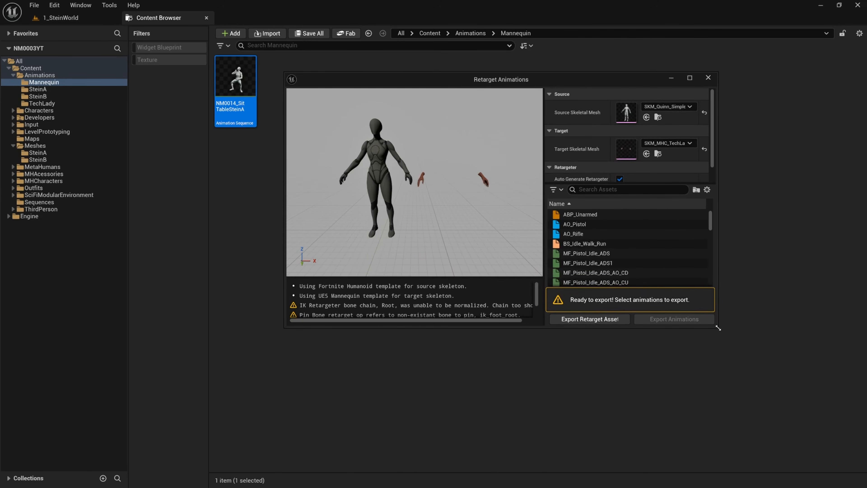
- Export the retargeted NM0014_SitTableSteinA animation to Animations/TechLady with the prefix AS_MH_TL_BadRT_ and save it
drag(718, 327, 747, 402)
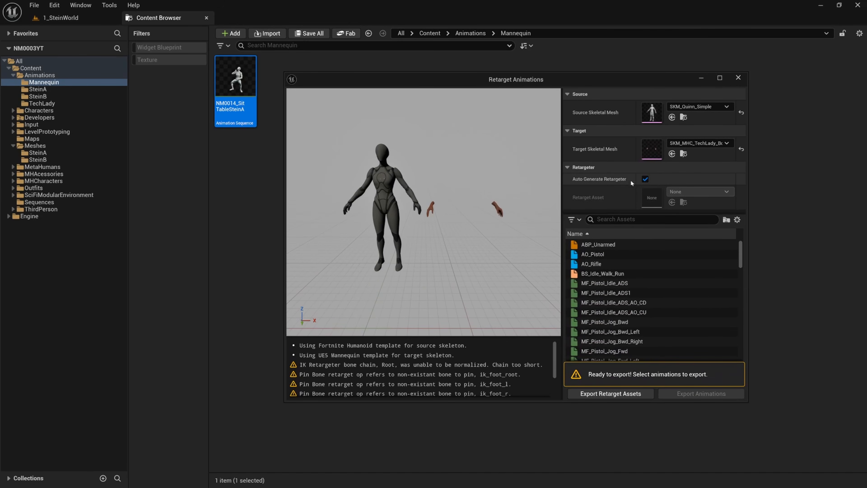
click(622, 220)
text(NM)
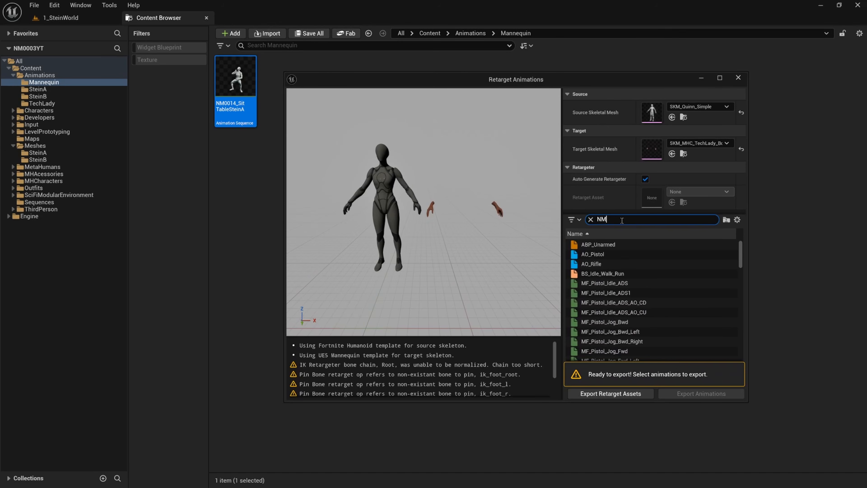
text(0014)
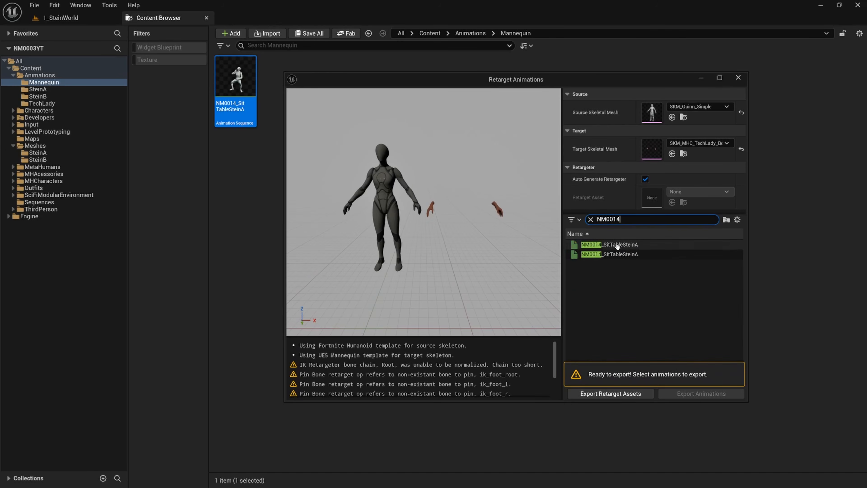
click(680, 396)
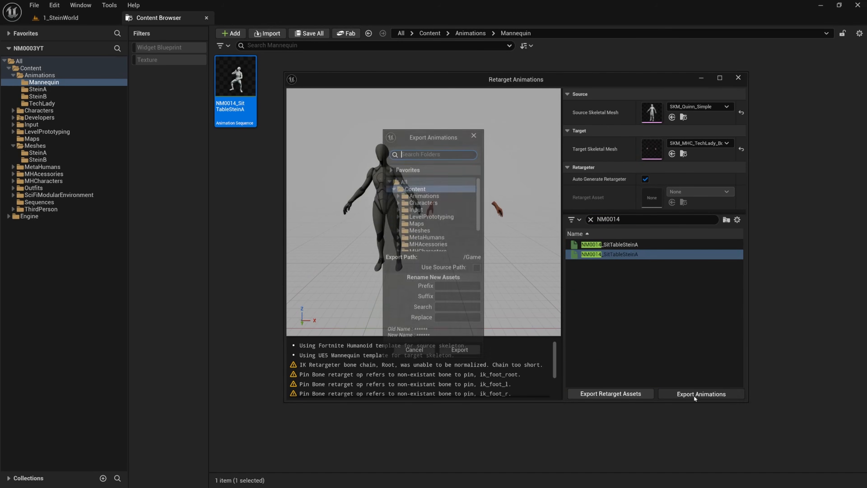
click(399, 197)
click(397, 196)
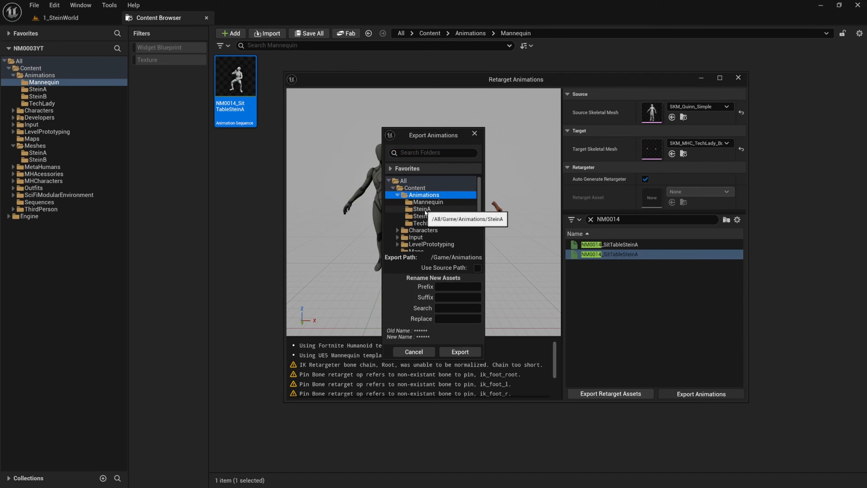
click(425, 223)
click(450, 287)
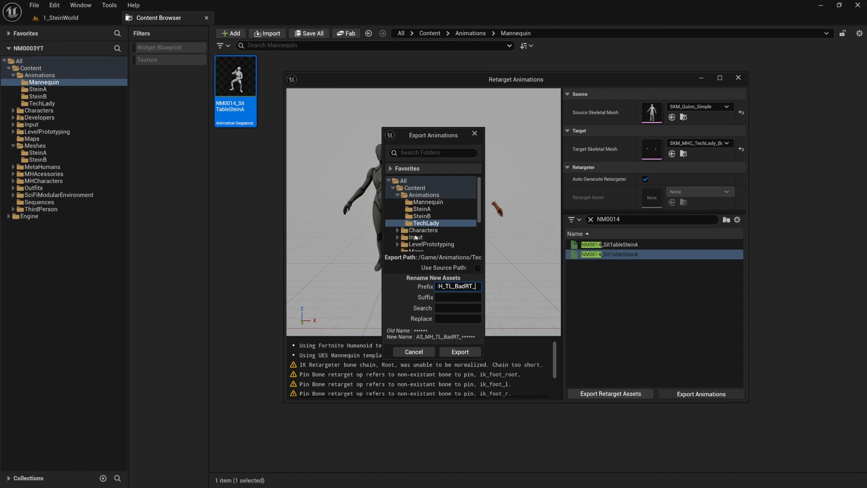
click(453, 353)
click(487, 276)
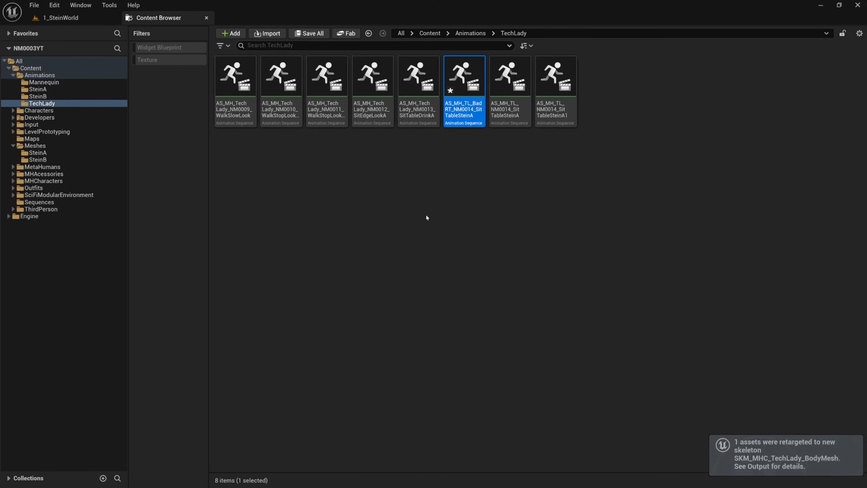
click(409, 210)
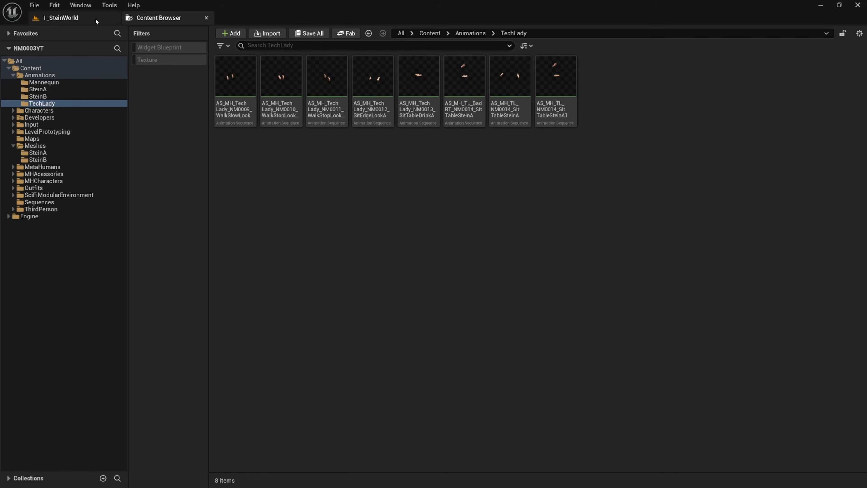
- Return to the 1_SteinWorld level and add BP_MHC_TechLady to the QuinnCupDemo sequence as an actor track
click(61, 17)
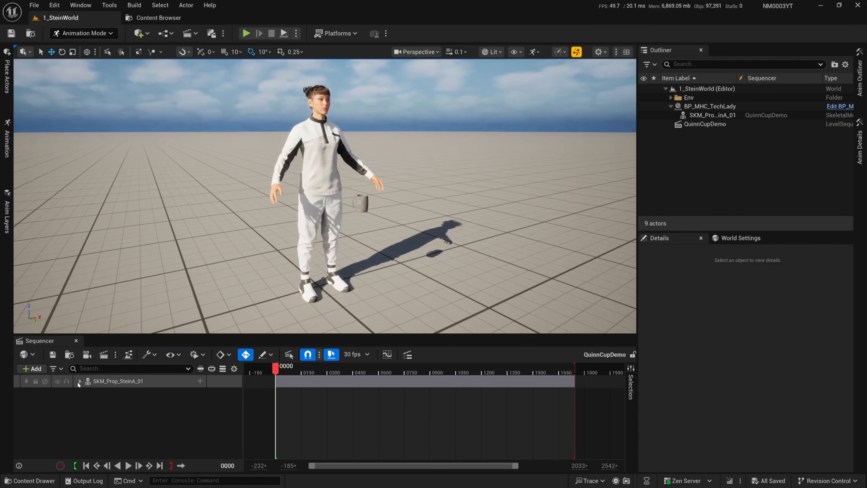
click(307, 251)
click(36, 369)
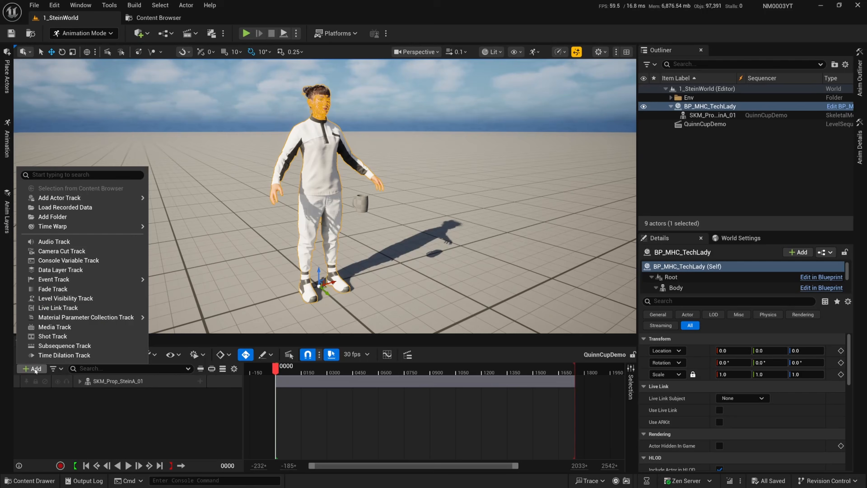
mouse_move(115, 199)
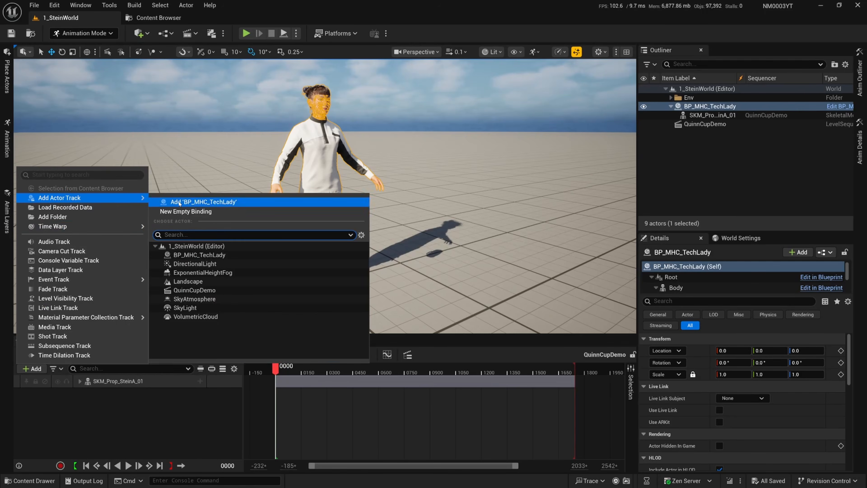
click(179, 202)
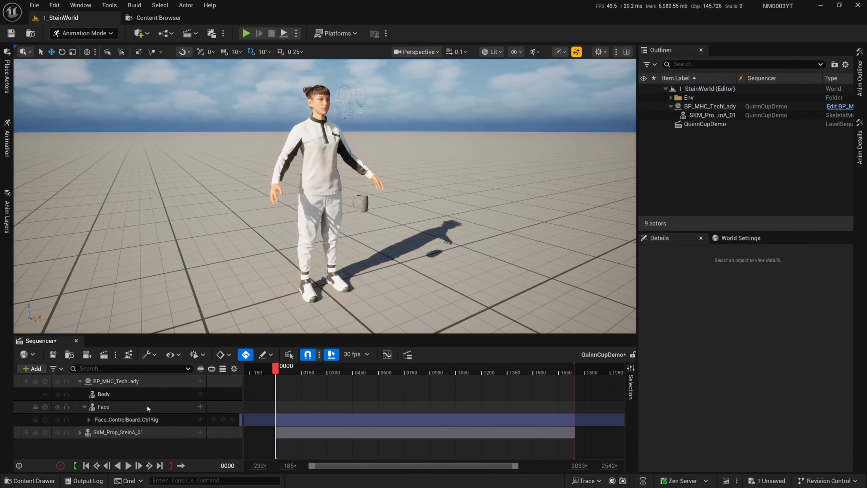
- Add the AS_MH_TL_BadRT_NM0014_SitTableSteinA animation to BP_MHC_TechLady's Body track and save
click(200, 394)
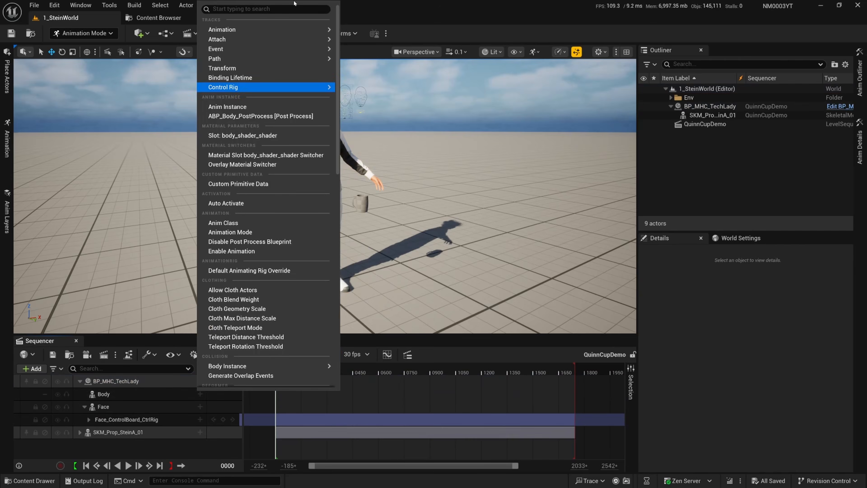
mouse_move(307, 30)
text(NM)
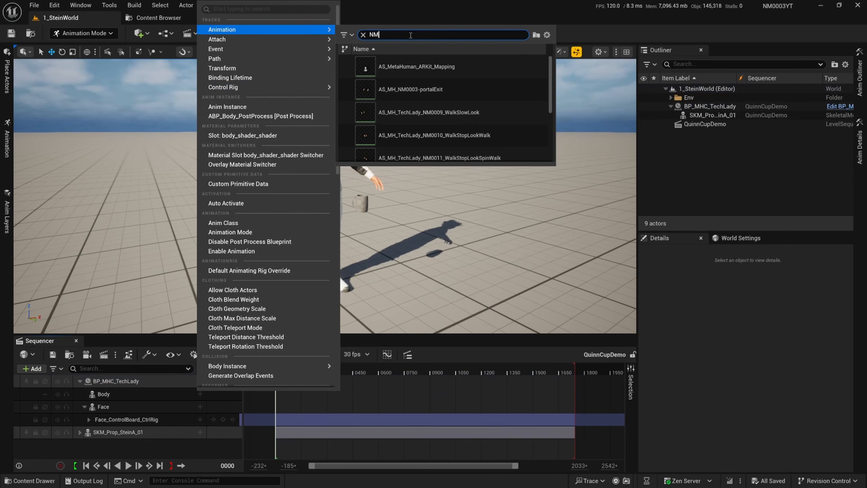
text(0014)
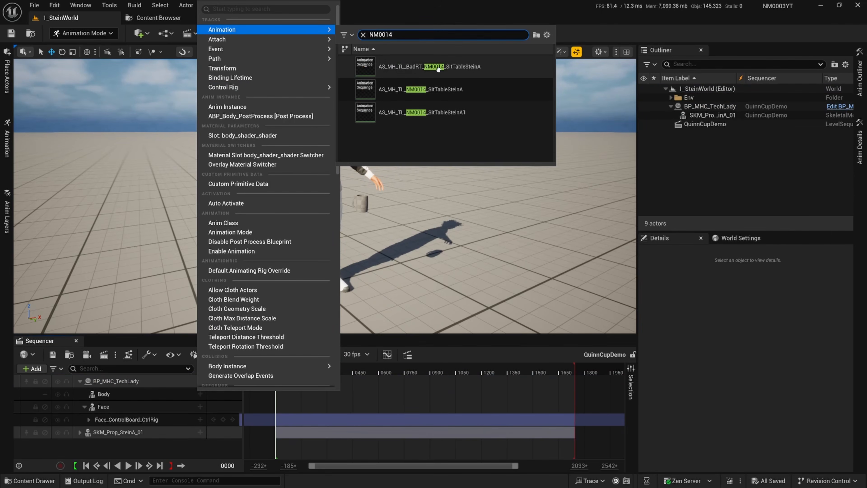
click(427, 66)
key(ctrl+s)
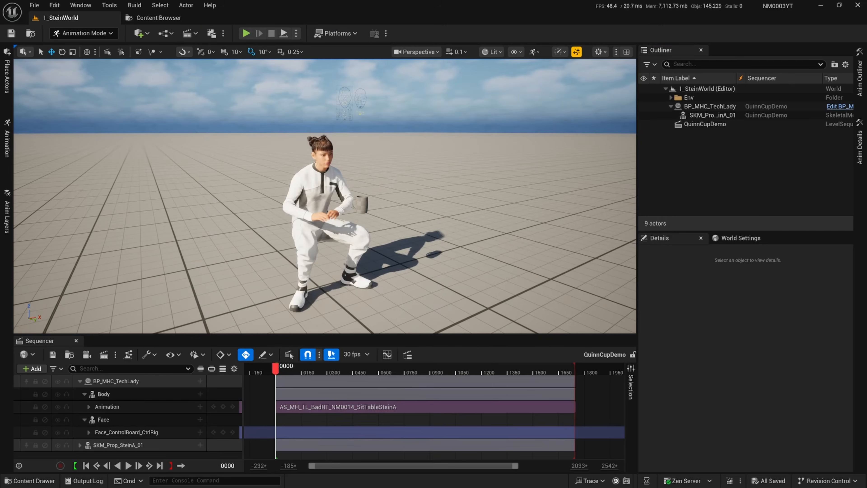
- Place a cube shape on the floor in front of the seated TechLady and reset its material to WorldGridMaterial
click(30, 480)
click(6, 75)
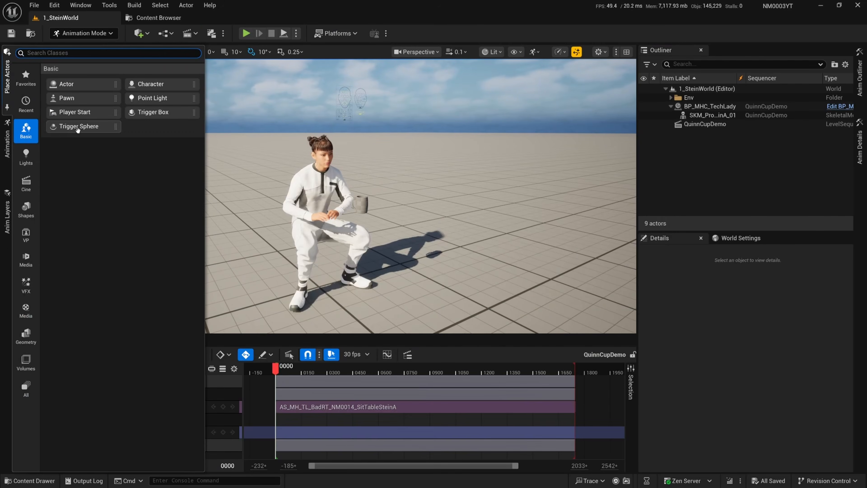
click(25, 209)
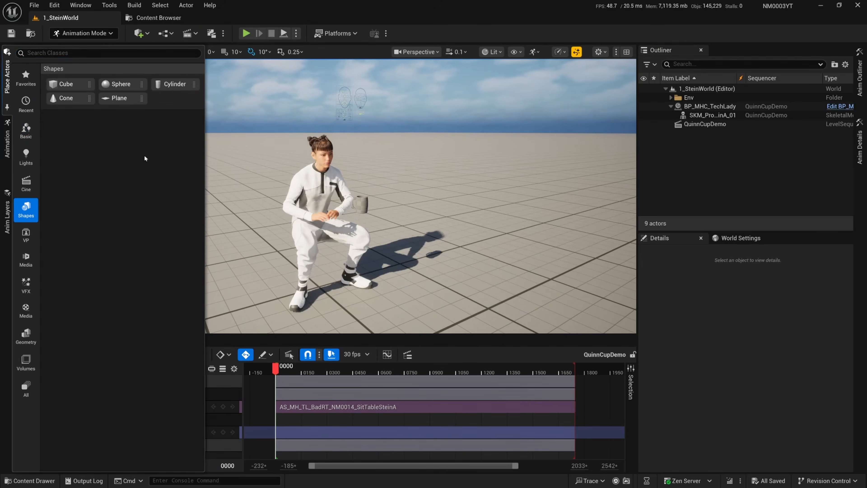
drag(75, 86, 380, 326)
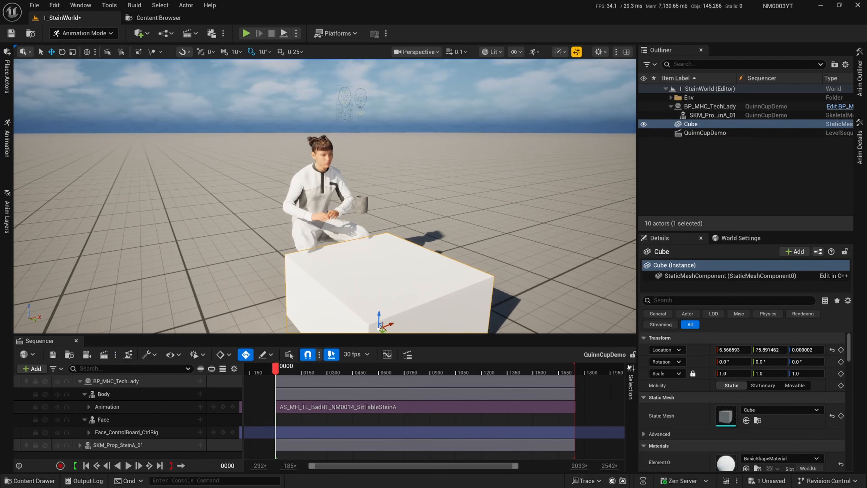
click(841, 464)
- Position the cube as a table under TechLady's hands, at about Y 63 and Z 24.6, and save the level
drag(378, 315, 380, 284)
right_drag(379, 284, 498, 287)
scroll(416, 294, up, 2)
key(a)
key(s)
right_drag(389, 209, 415, 279)
key(w)
key(s)
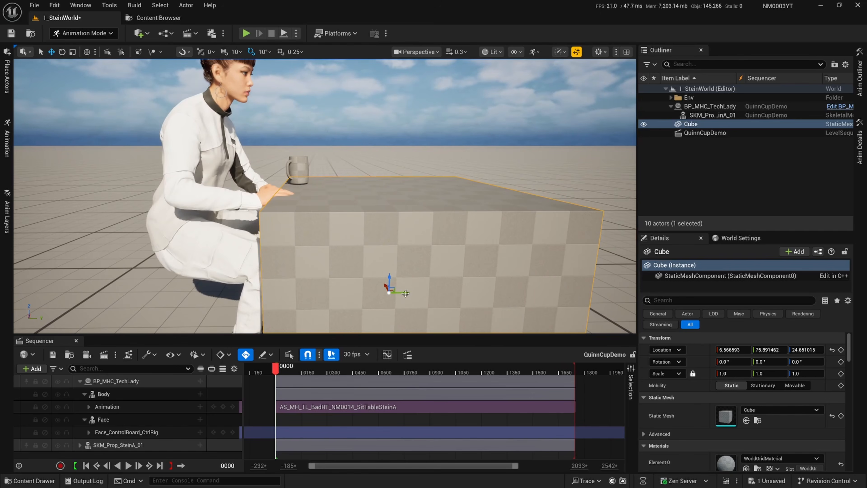
drag(405, 293, 377, 294)
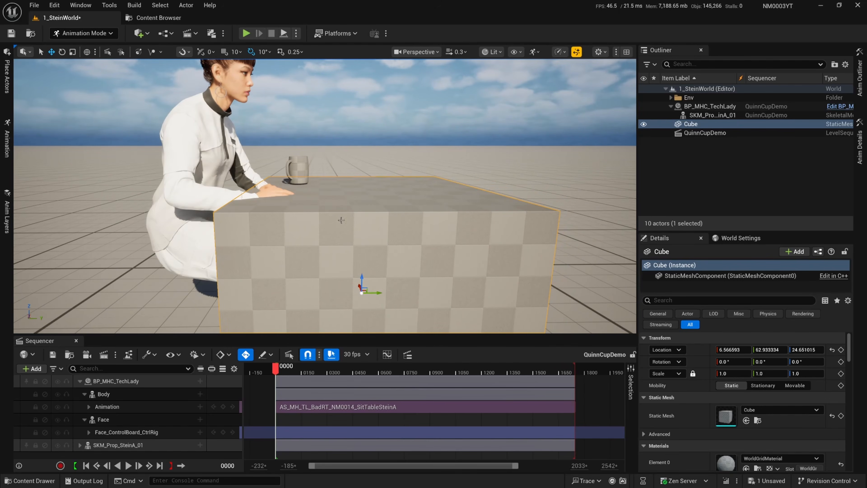
drag(362, 277, 362, 276)
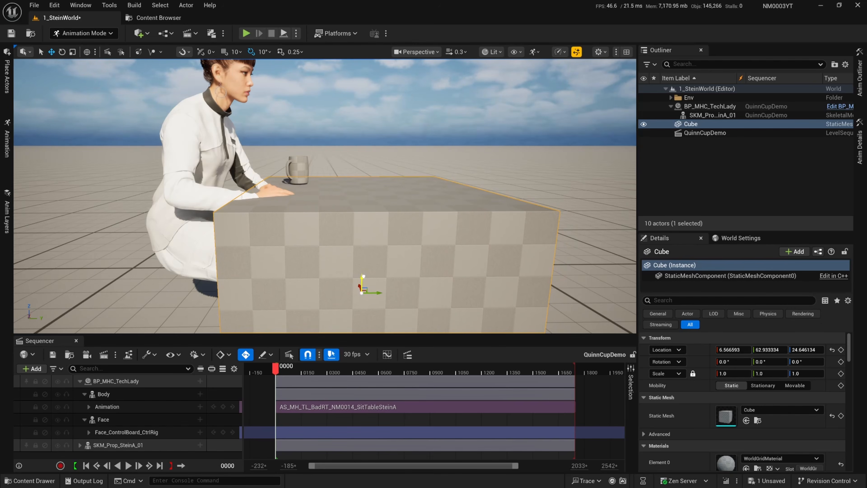
key(Escape)
key(ctrl+s)
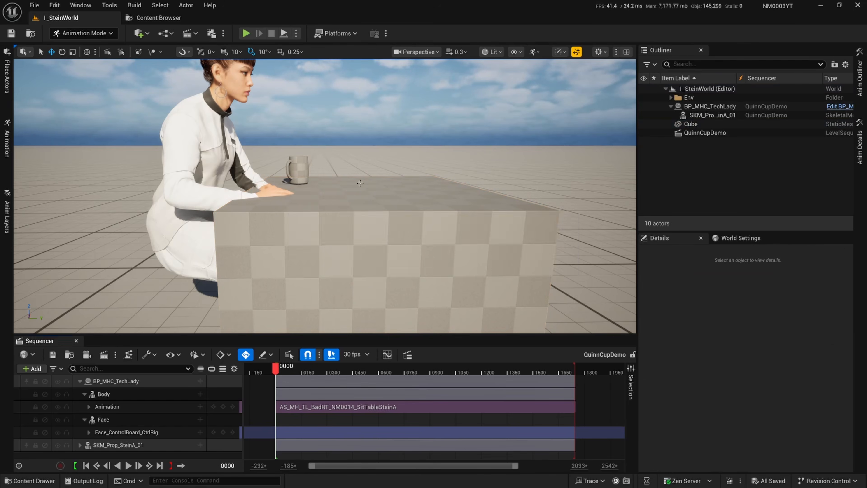
- Play and scrub the QuinnCupDemo sequence to examine how TechLady's hands line up with the stein and the table
scroll(325, 195, up, 3)
right_drag(360, 183, 235, 184)
right_drag(360, 183, 390, 245)
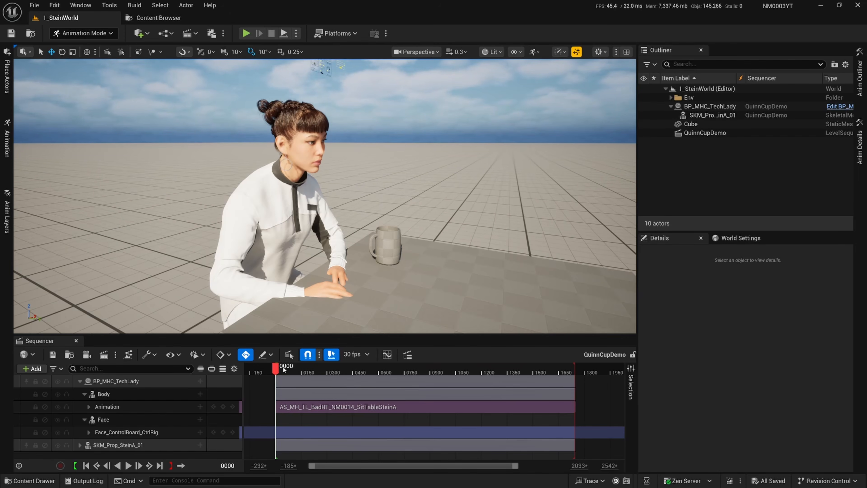
mouse_move(284, 370)
mouse_down()
mouse_move(295, 370)
mouse_move(286, 370)
mouse_up()
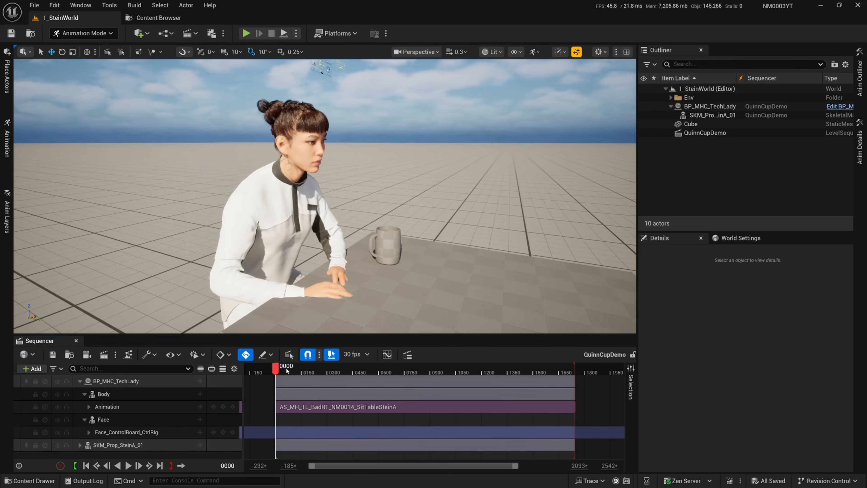
key(space)
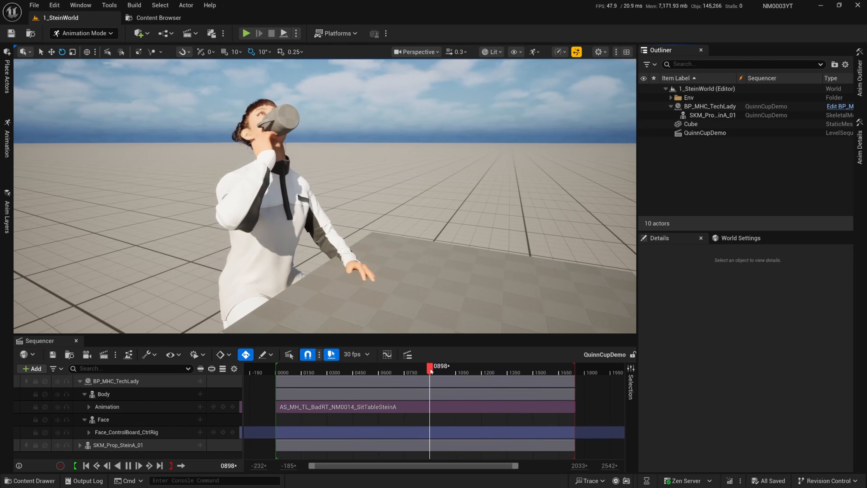
click(438, 370)
drag(442, 370, 390, 375)
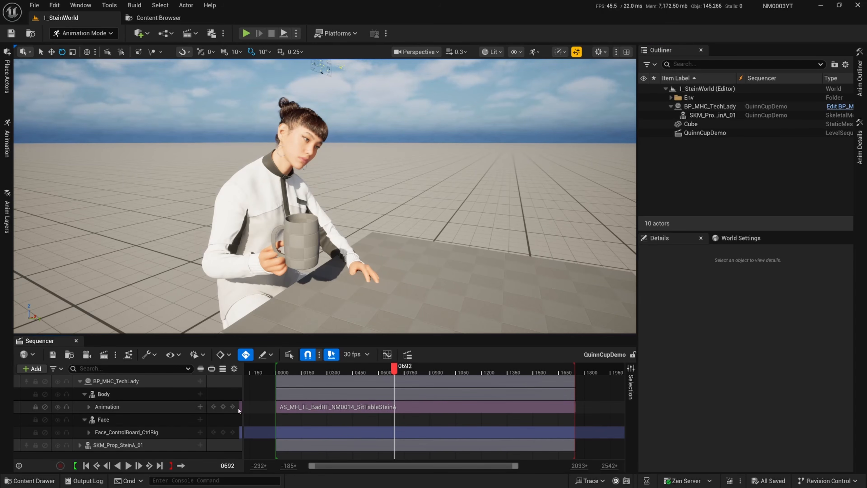
- Delete the AS_MH_TL_BadRT_NM0014_SitTableSteinA section from TechLady's Body track, save, and switch to the Content Browser
click(334, 409)
key(Delete)
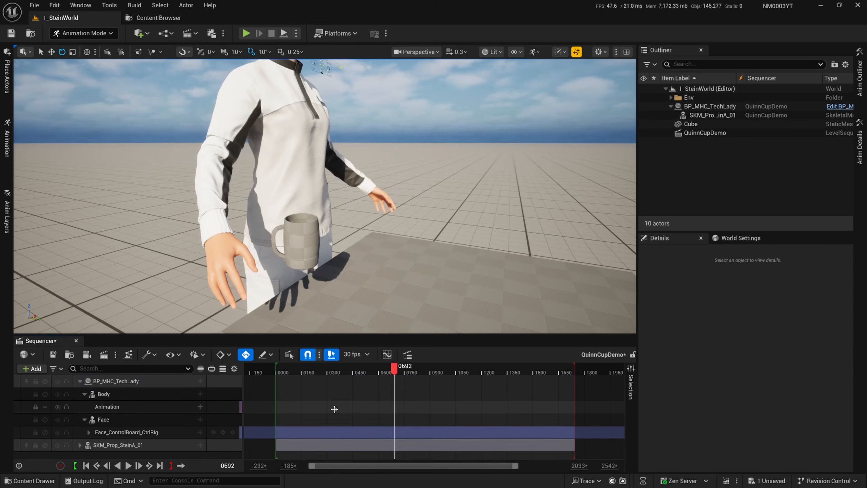
click(370, 370)
key(Up)
key(ctrl+s)
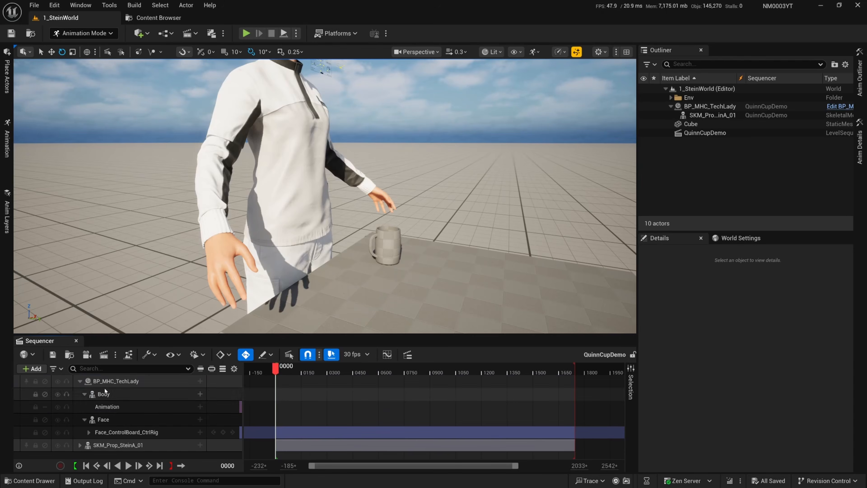
click(159, 19)
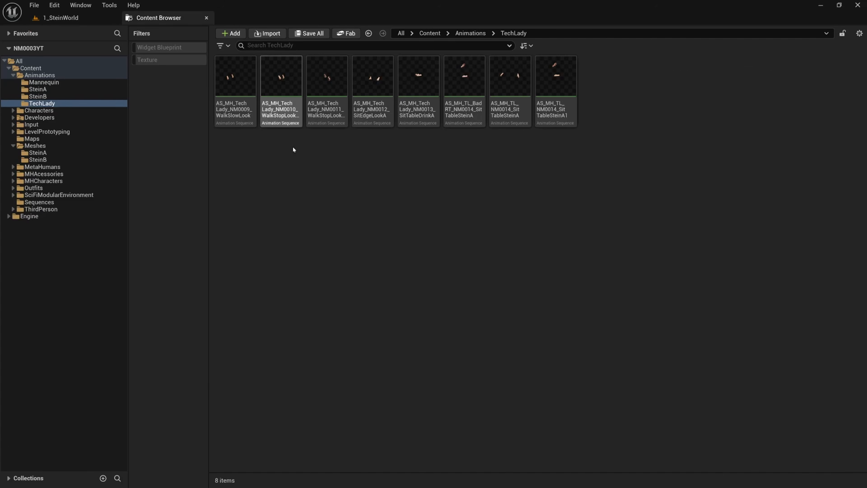
click(53, 82)
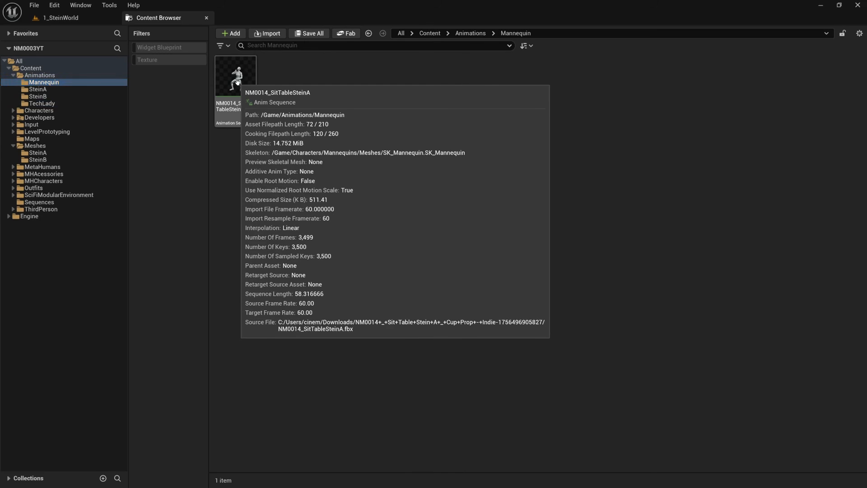
right_click(238, 87)
click(306, 160)
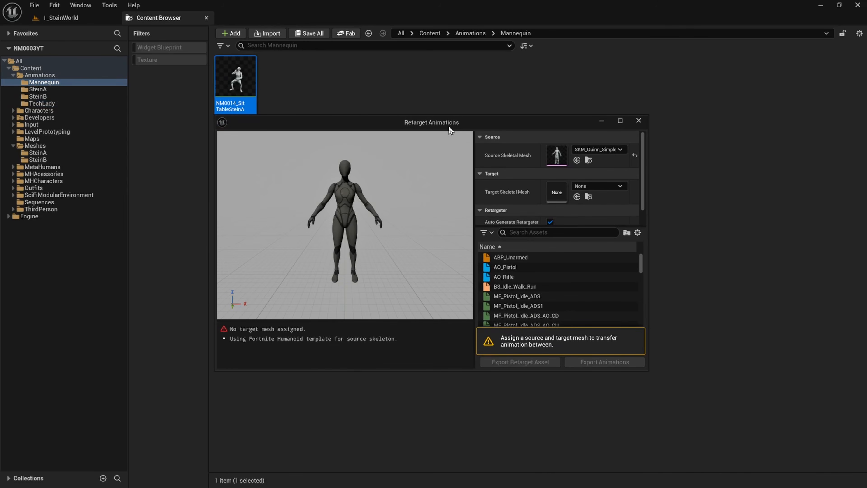
click(638, 120)
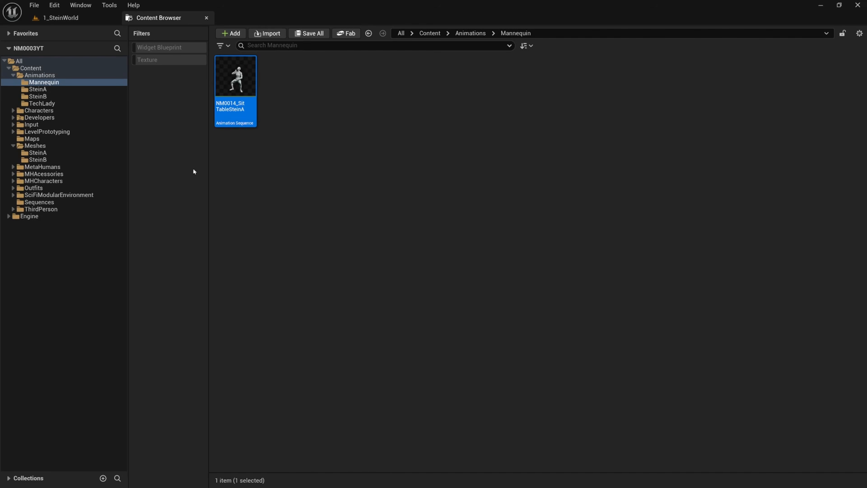
- Create a folder named TechLadyRetargetProps inside MHCharacters
click(58, 181)
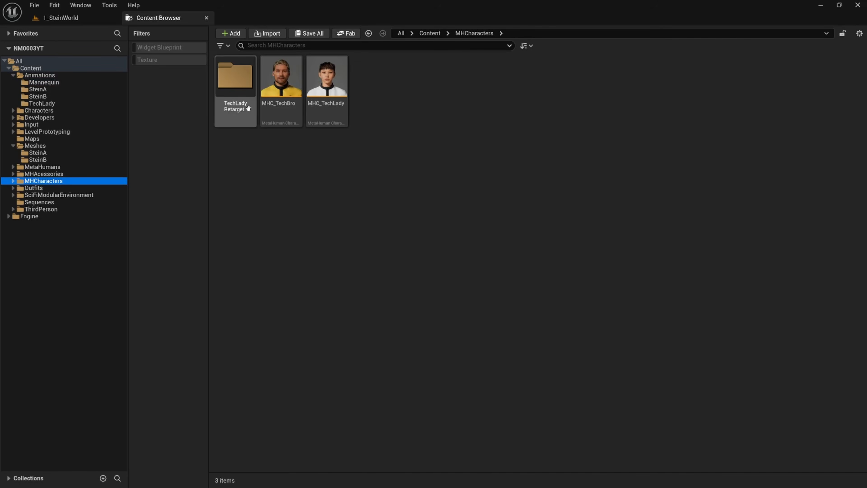
right_click(264, 177)
click(300, 175)
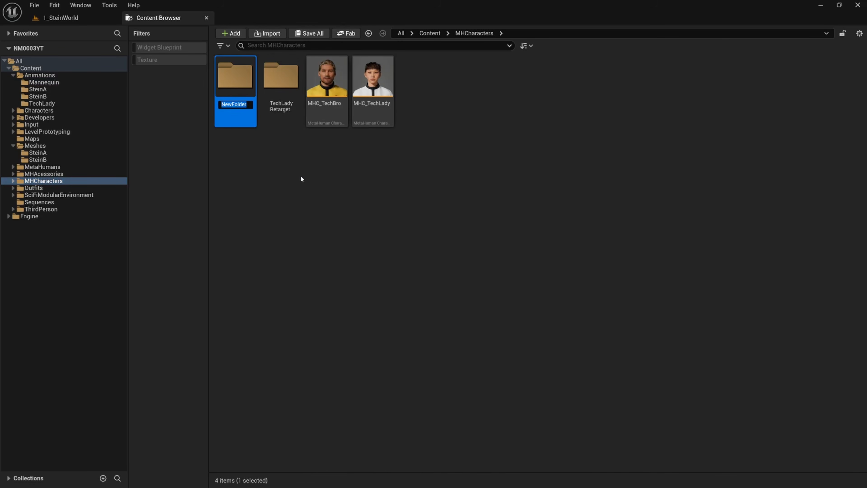
text(TechLadyRetarge)
text(tProps)
key(Return)
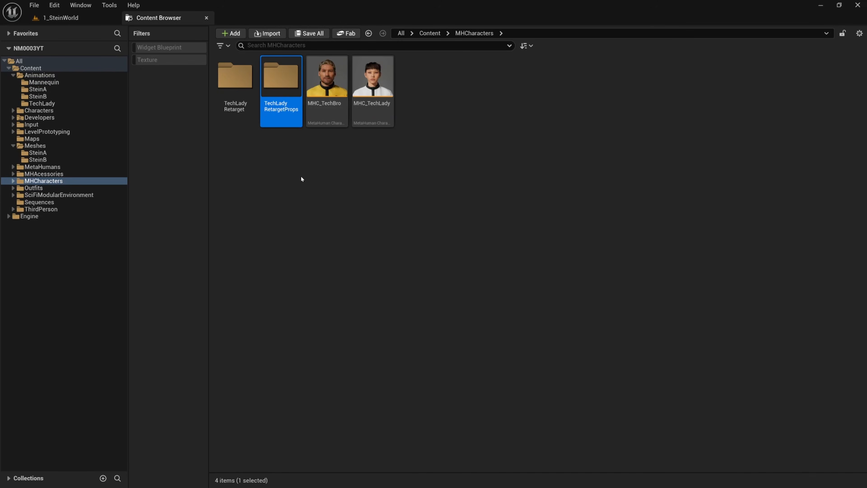
click(301, 175)
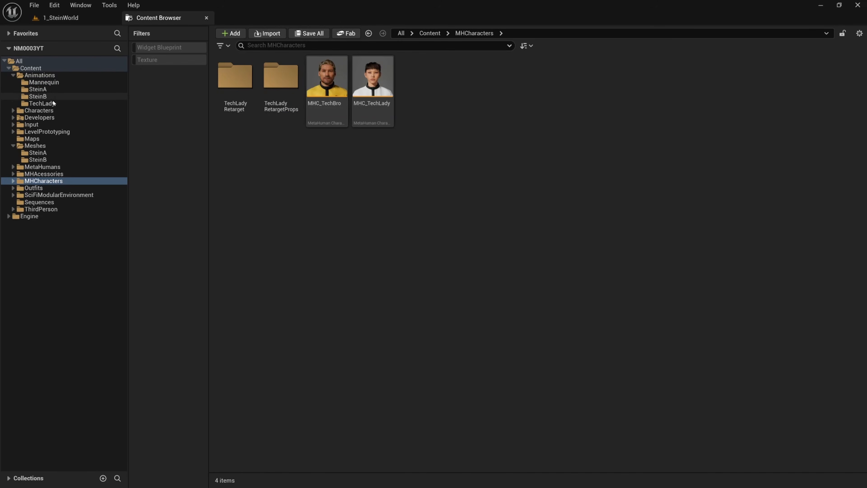
- Set up a retarget of the mannequin's NM0014_SitTableSteinA animation with SKM_MHC_TechLady_BodyMesh as the target, and enlarge the retargeting window
click(44, 82)
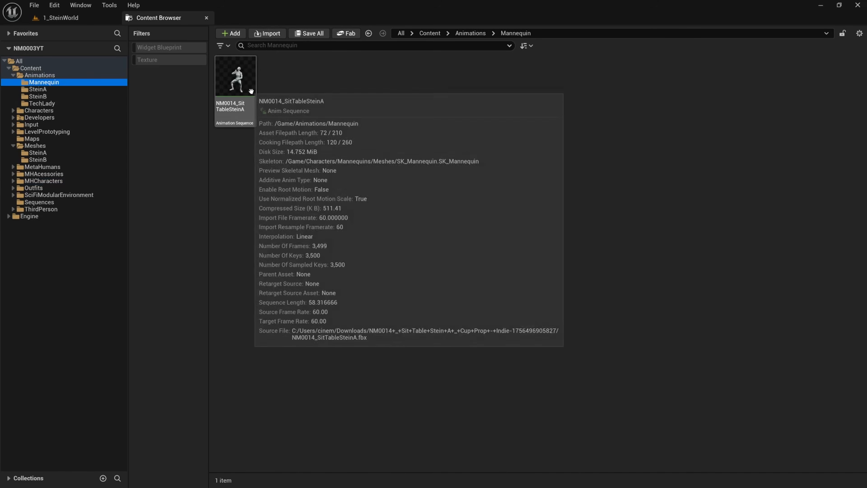
right_click(231, 86)
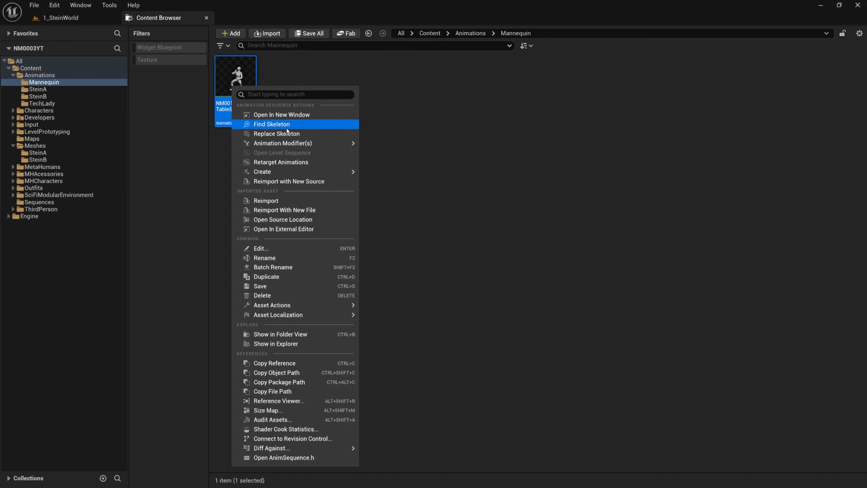
click(319, 162)
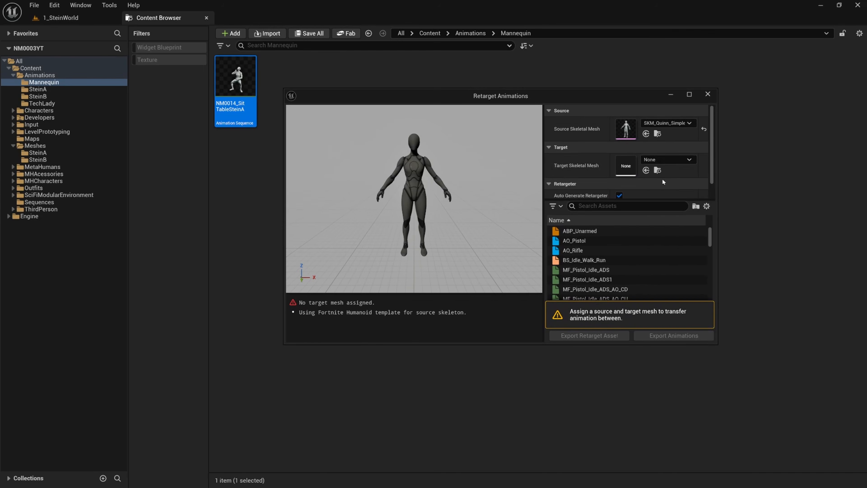
click(670, 159)
text(techlady)
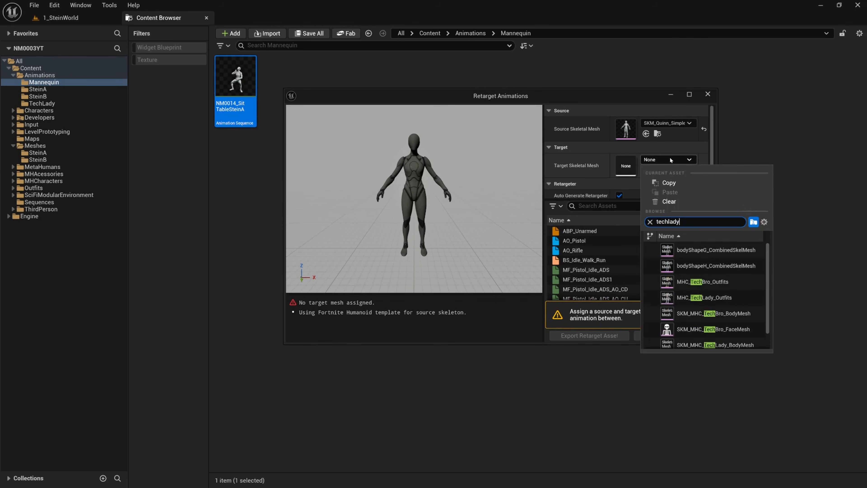
click(708, 266)
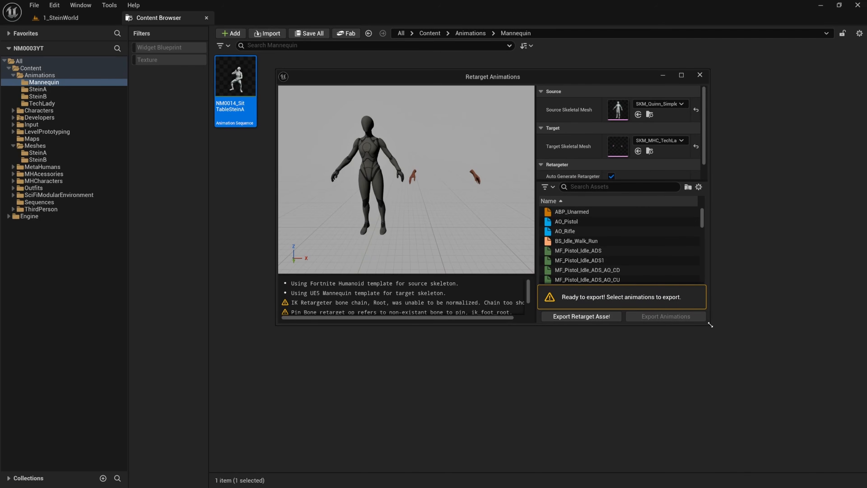
drag(710, 324, 751, 394)
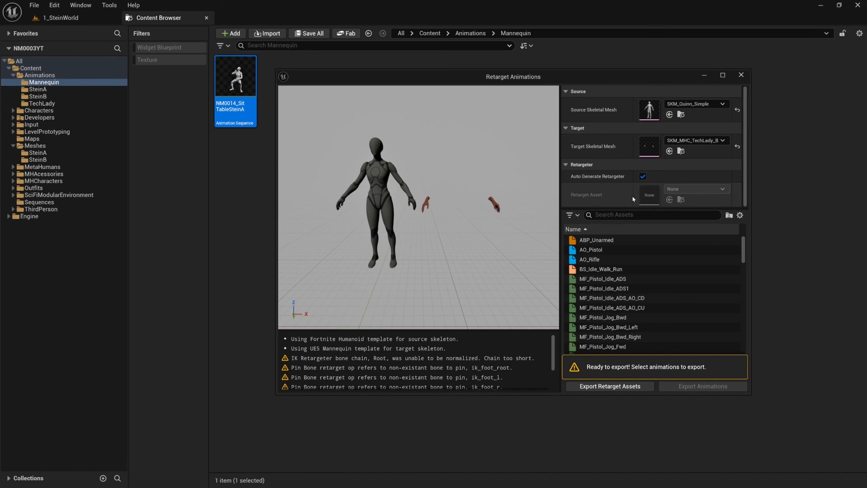
- Export the auto-generated retarget assets to the MHCharacters/TechLadyRetargetProps folder
click(605, 387)
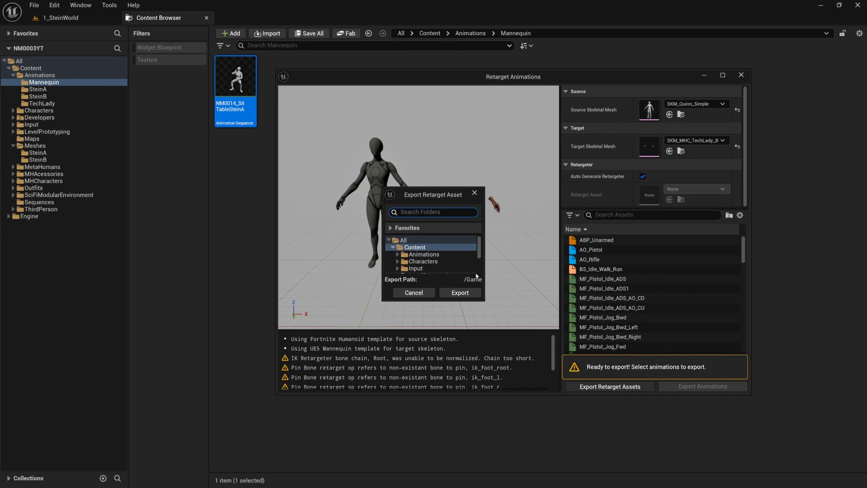
drag(425, 193, 354, 113)
drag(411, 220, 499, 311)
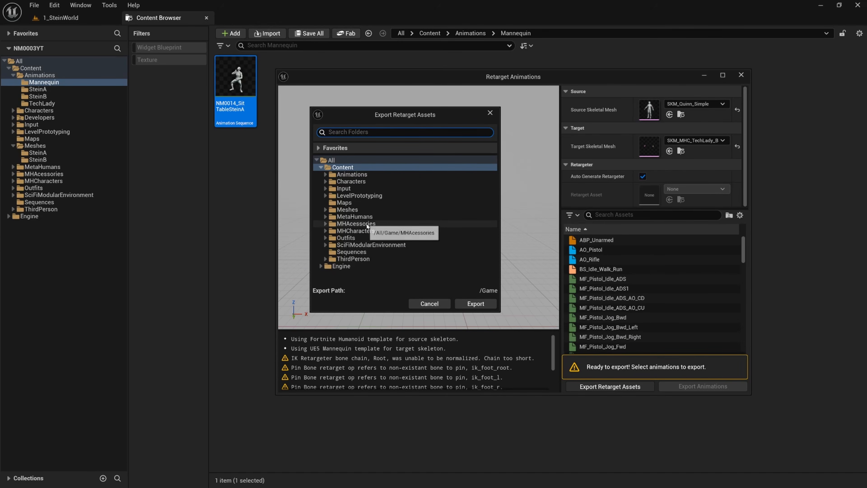
click(338, 231)
click(325, 232)
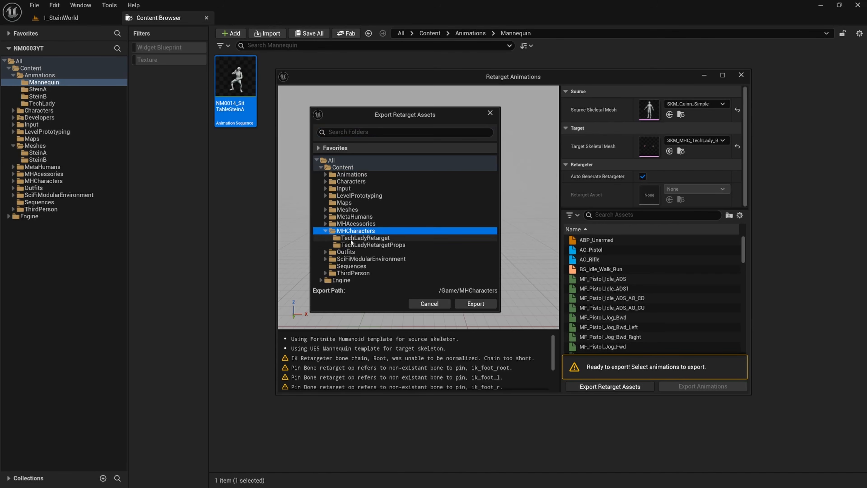
click(372, 246)
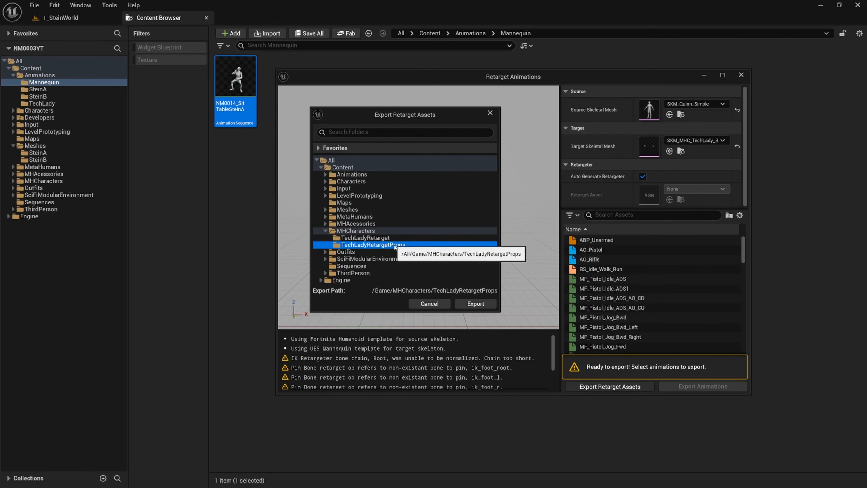
click(478, 304)
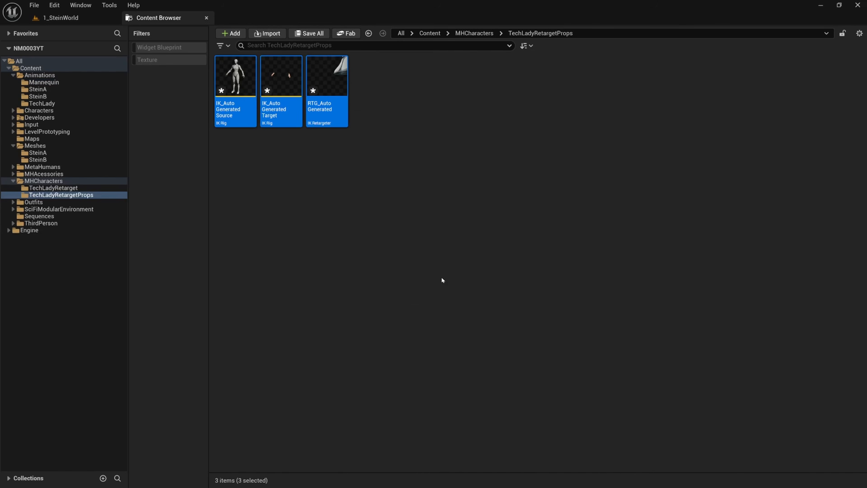
- Rename the exported IK Retargeter asset as RTG_MannyTechLadyProps
click(321, 108)
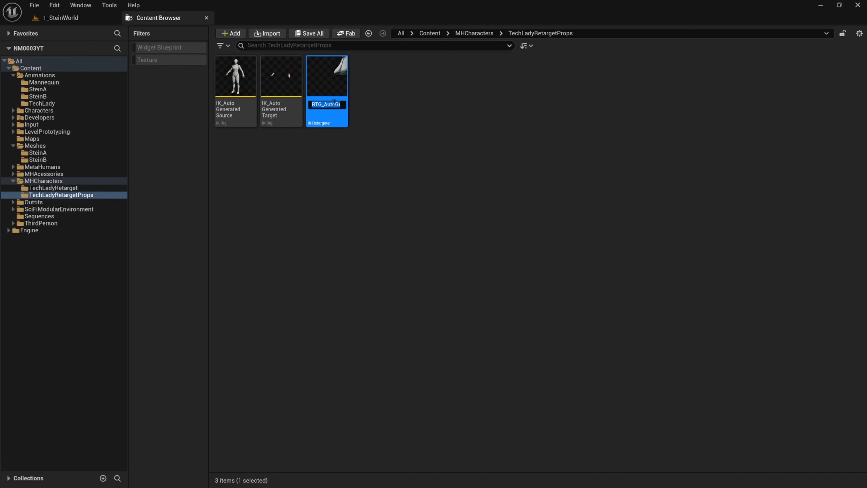
drag(325, 104, 374, 111)
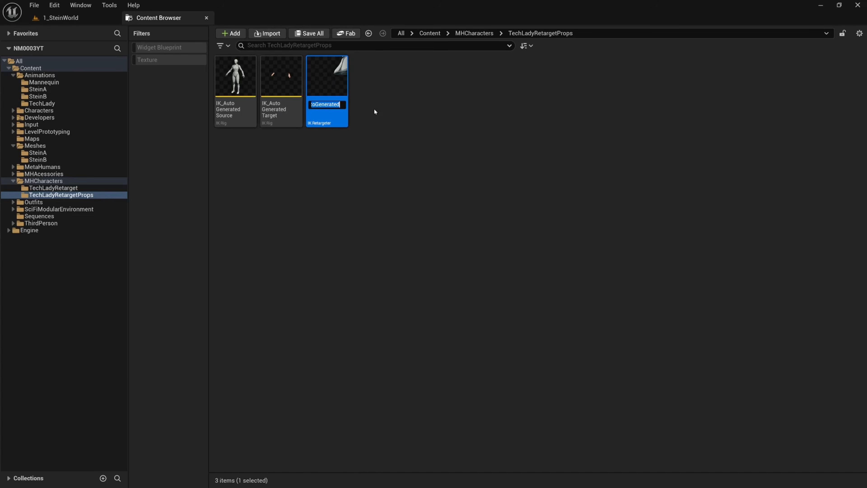
text(Manny)
text(TechLadyP)
text(rops)
key(Return)
click(409, 120)
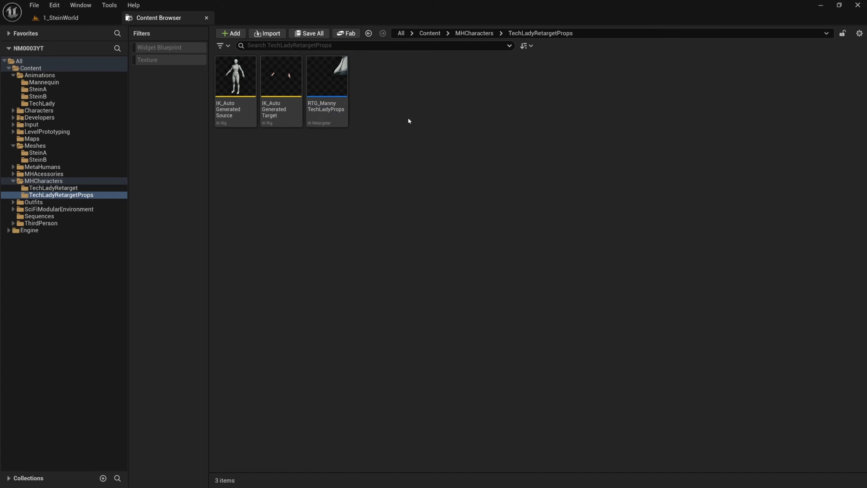
- In the RTG_MannyTechLadyProps retargeter, turn off Draw Chain Lines for Retarget FK Chains and enable the Run IK Rig op
double_click(321, 83)
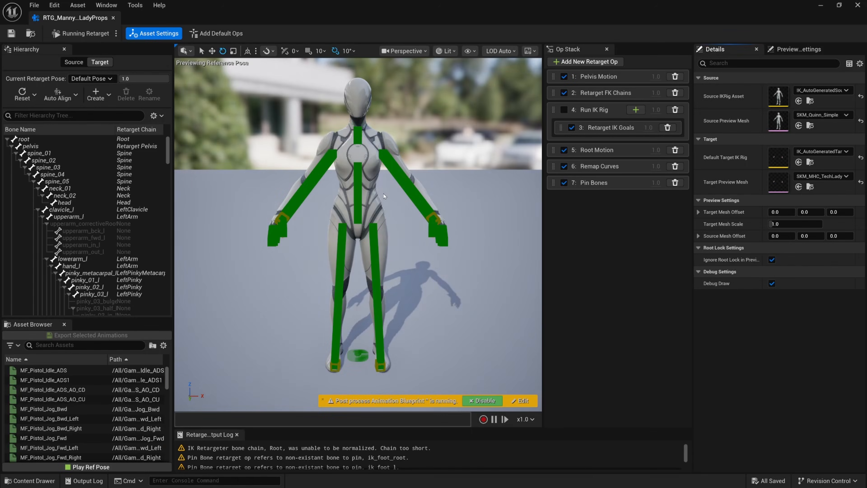
right_drag(321, 83, 355, 109)
mouse_move(385, 191)
right_down()
mouse_move(372, 198)
mouse_move(385, 191)
right_up()
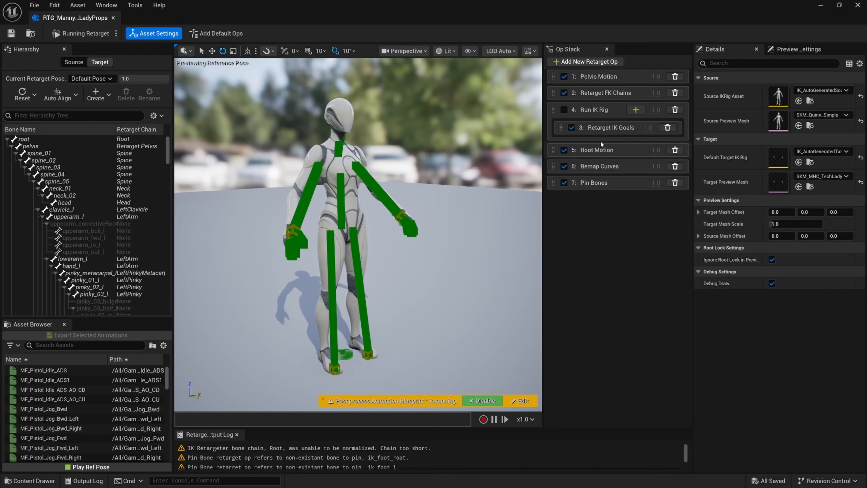
click(600, 98)
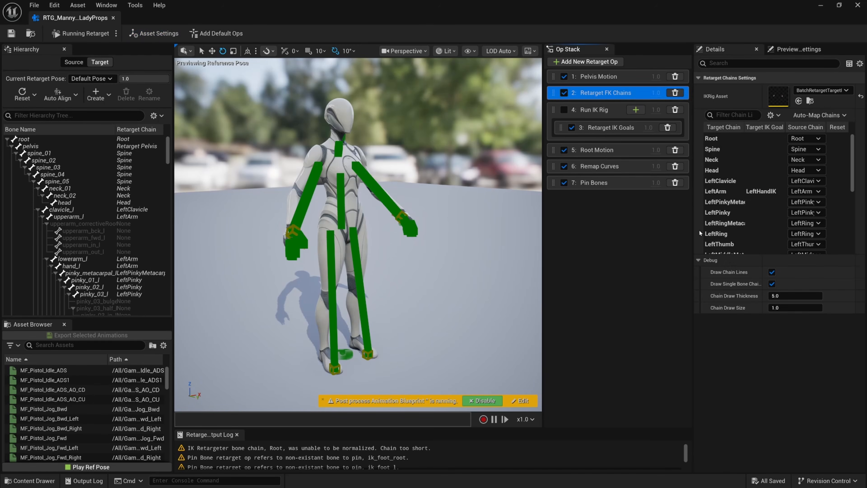
click(771, 272)
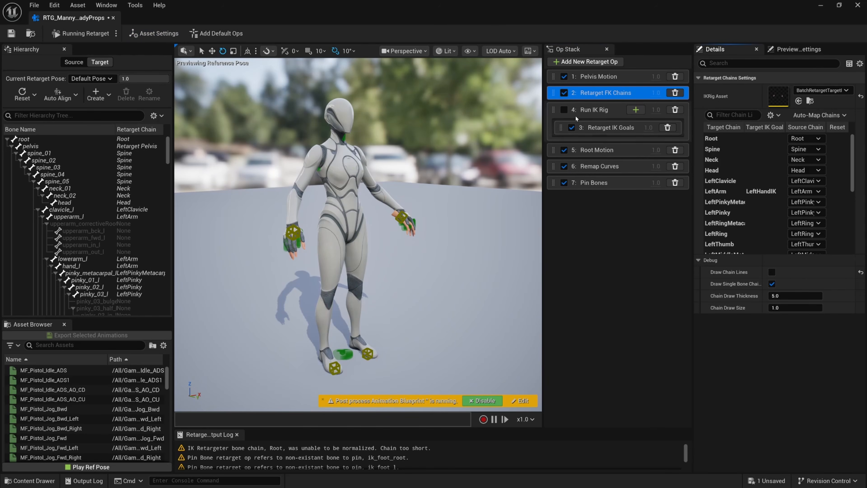
click(588, 111)
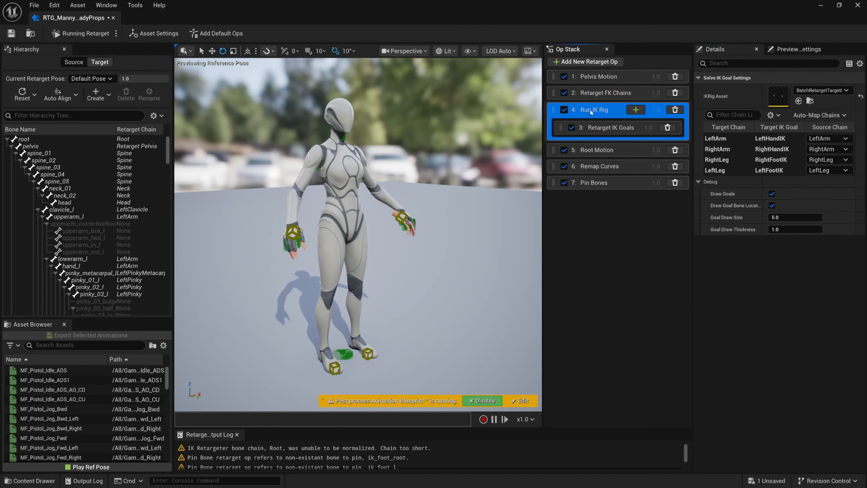
click(603, 129)
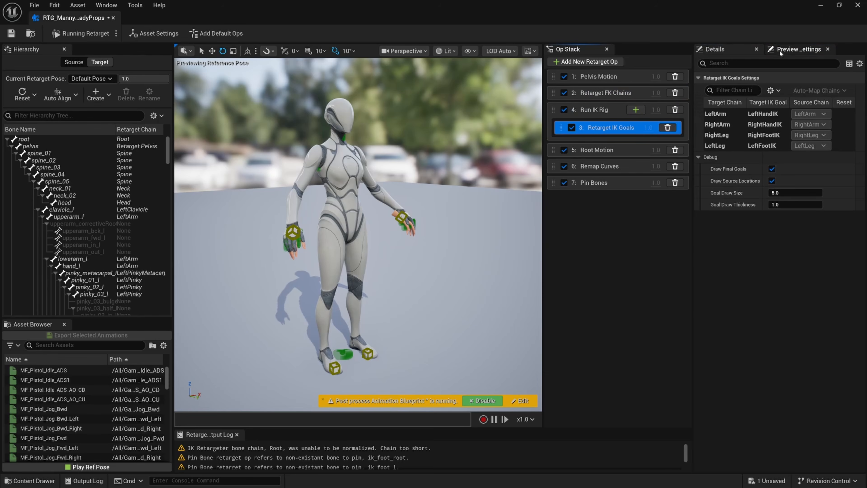
- Set the retargeter's preview to the specific animation NM0014_SitTableSteinA and save the asset
click(798, 49)
click(791, 96)
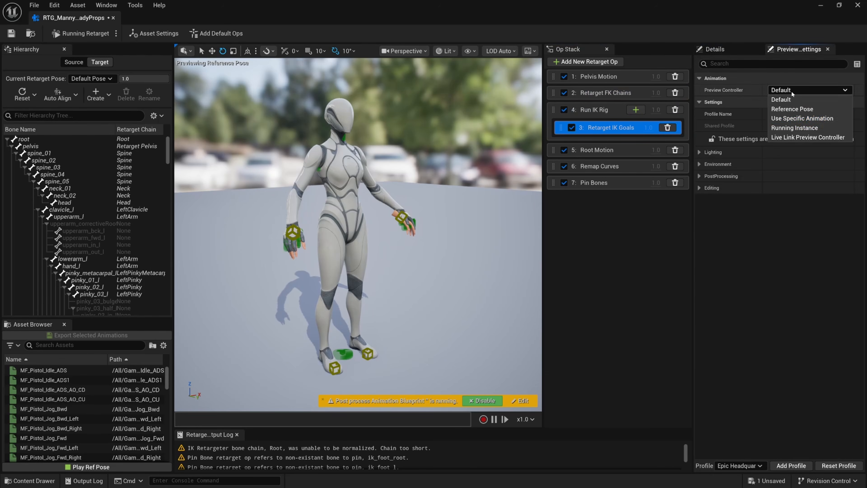
click(791, 117)
click(807, 103)
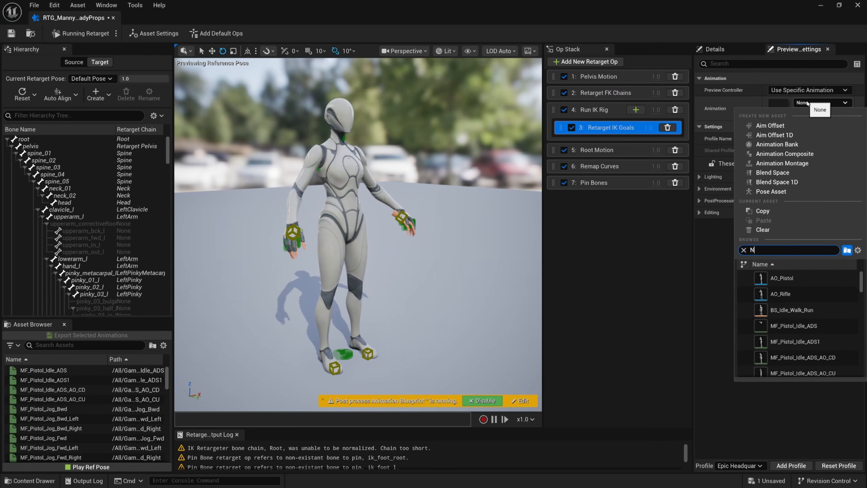
text(NM0014)
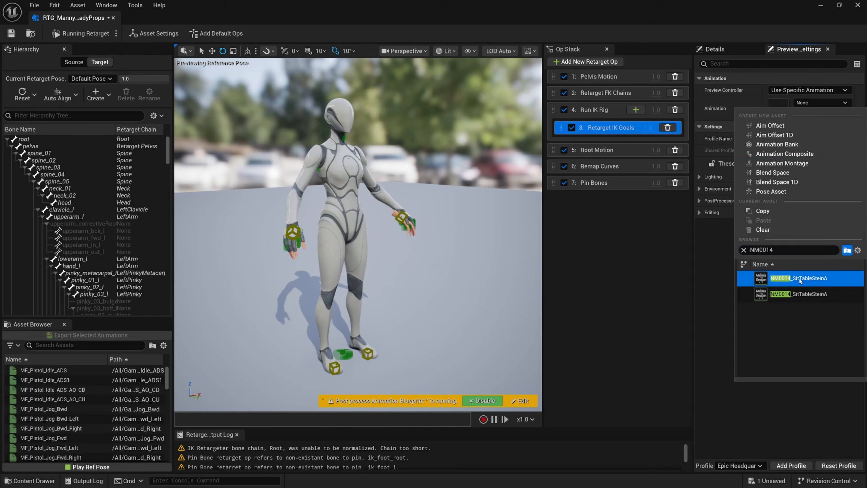
click(792, 277)
key(ctrl+s)
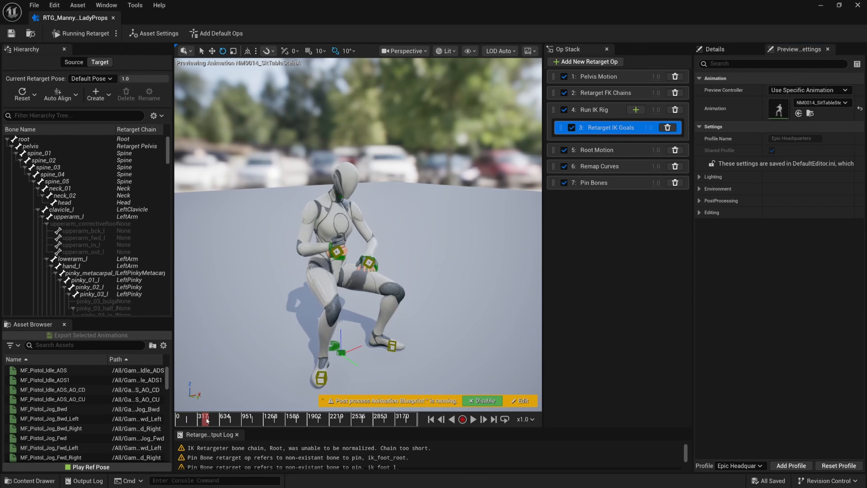
- With the preview at about frame 634, raise the RightArm IK goal's Blend to Source to about 1.0
click(215, 419)
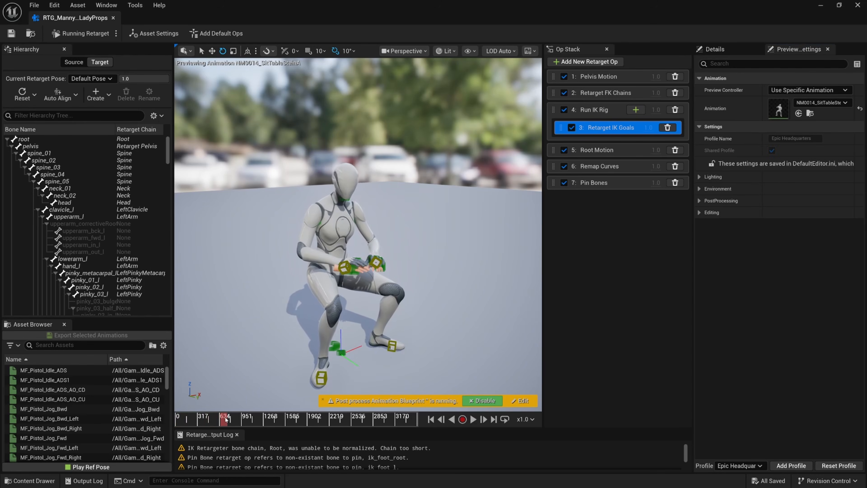
mouse_move(215, 421)
mouse_down()
mouse_move(239, 419)
mouse_move(227, 420)
mouse_up()
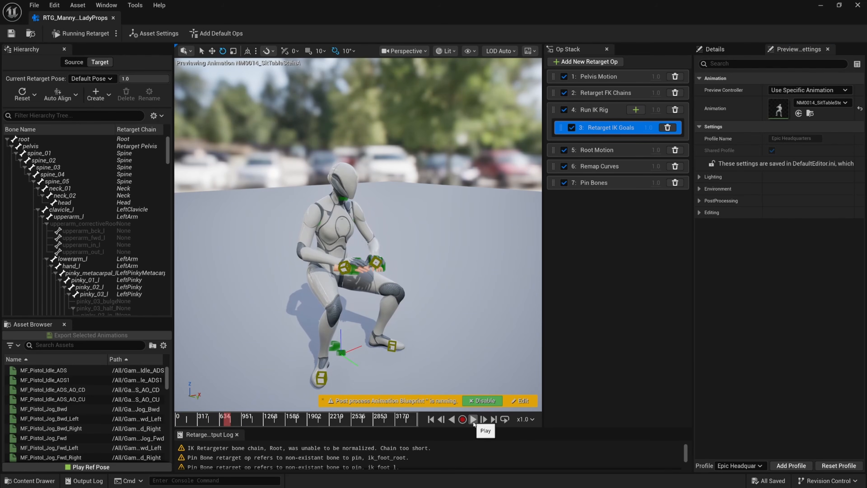
right_drag(410, 258, 385, 258)
key(w)
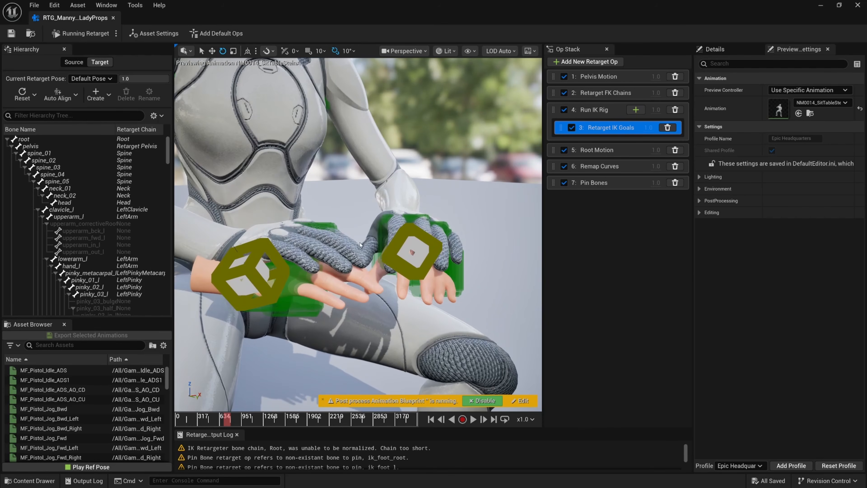
right_drag(309, 271, 309, 277)
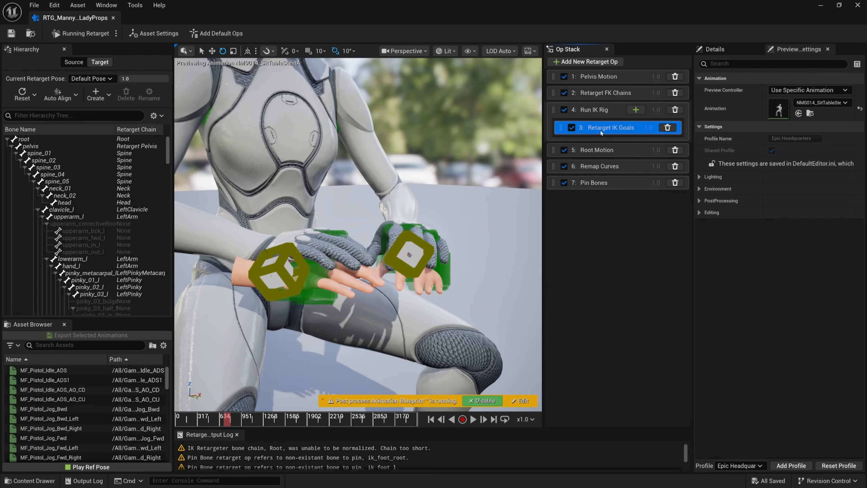
click(653, 127)
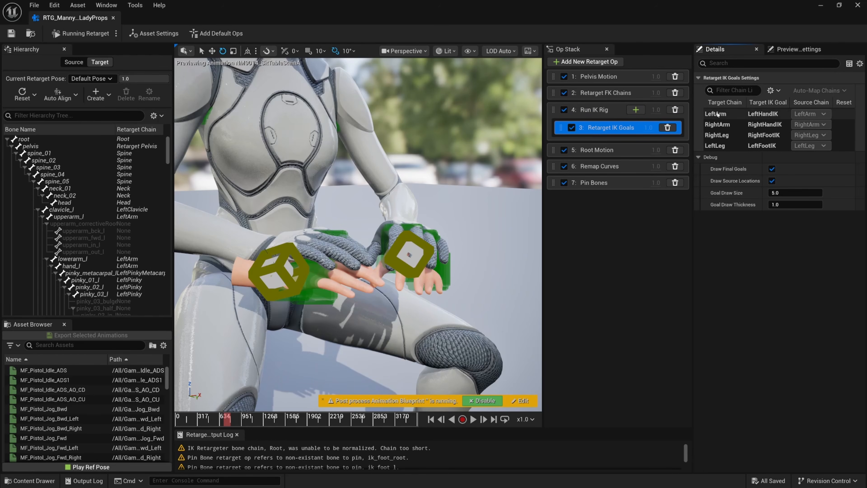
click(718, 124)
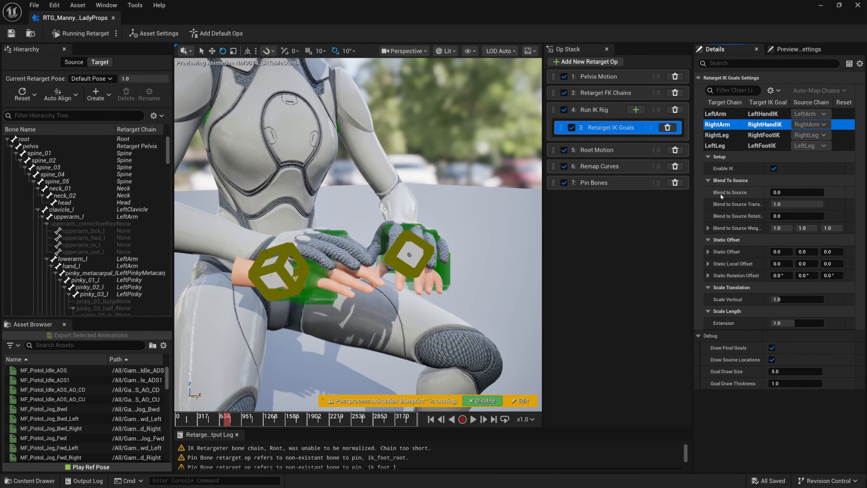
drag(775, 192, 818, 192)
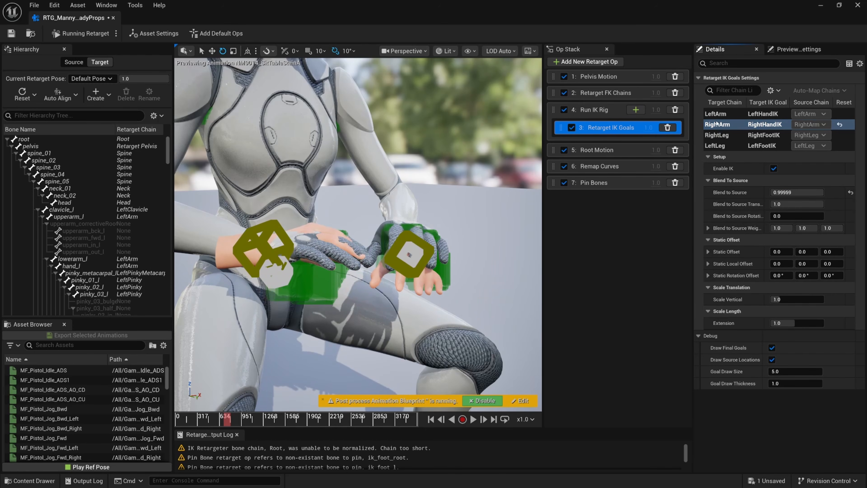
- Raise the LeftArm IK goal's Blend to Source to about 0.999, check the hand positions, and save the retargeter
click(715, 114)
drag(775, 192, 823, 192)
mouse_move(402, 252)
mouse_down()
mouse_move(362, 258)
mouse_move(379, 270)
mouse_move(396, 251)
mouse_up()
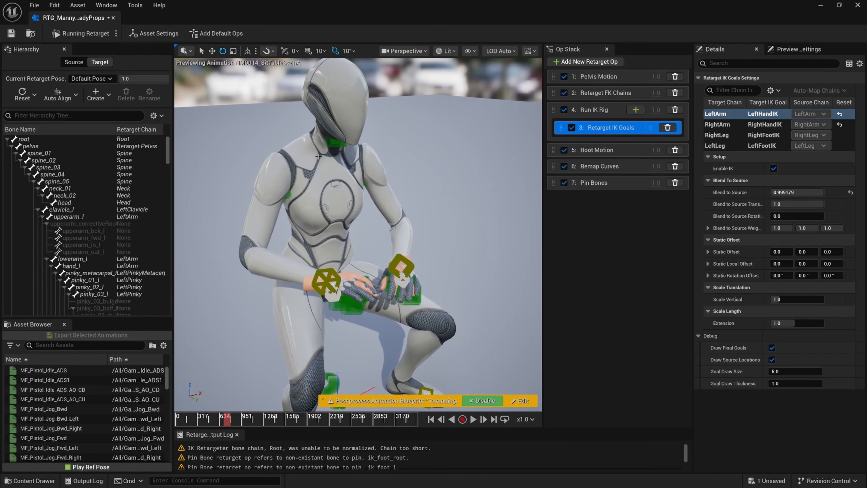
scroll(359, 269, up, 5)
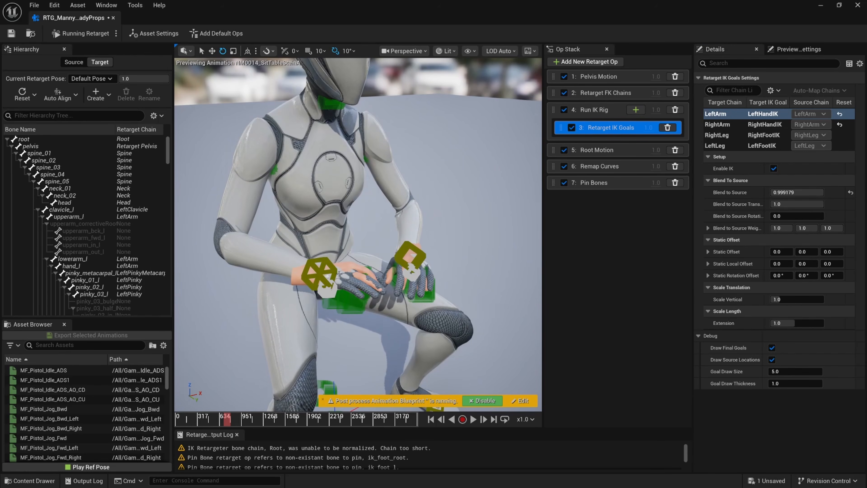
scroll(372, 265, down, 6)
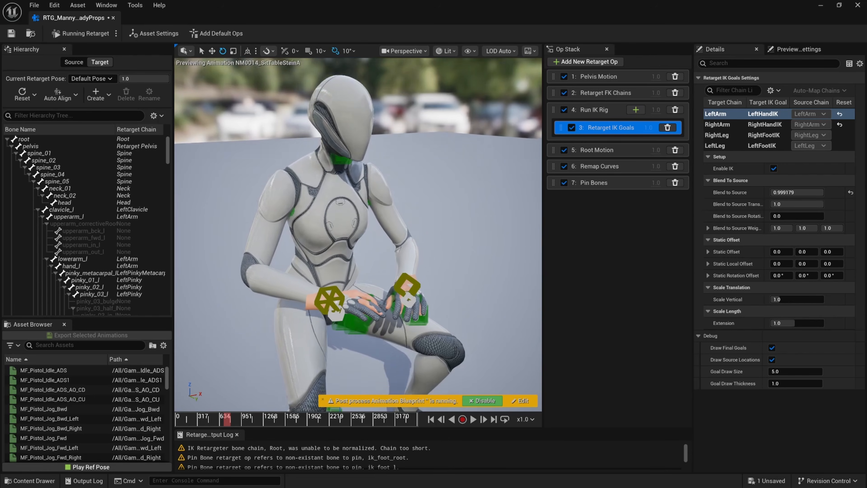
key(ctrl+s)
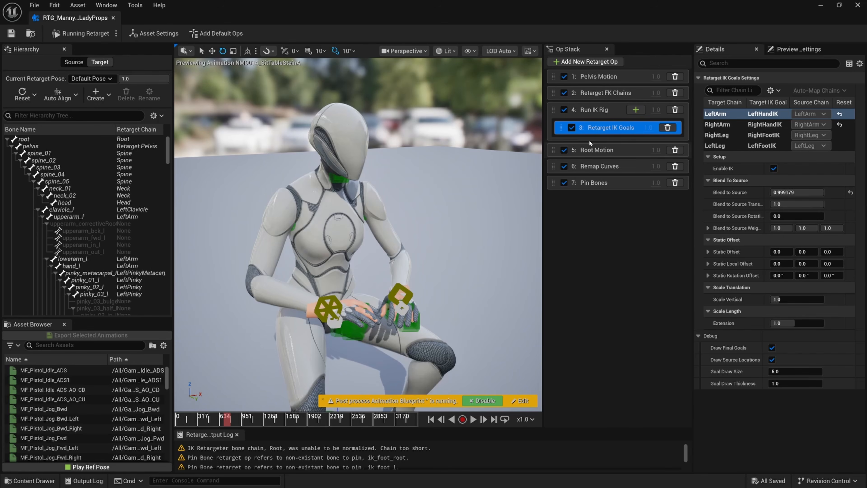
- Set the LeftArm IK goal's Blend to Source to exactly 1.0 and close the retargeter
click(593, 130)
click(795, 192)
text(1)
key(Return)
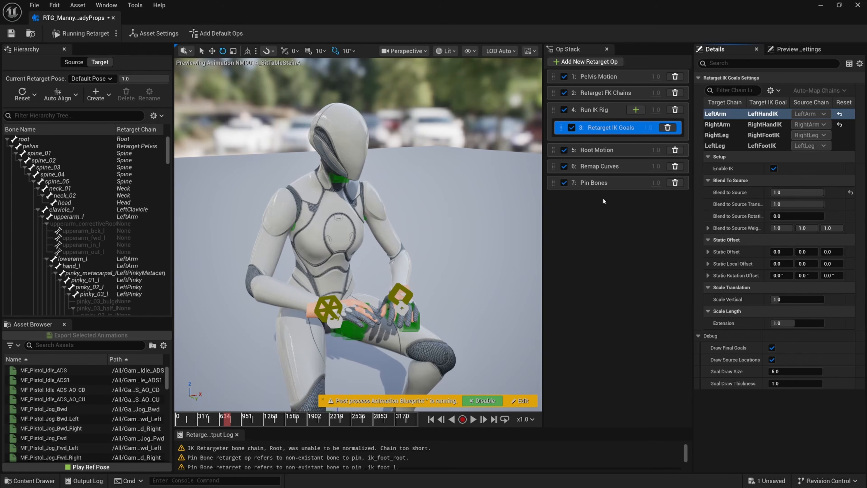
click(112, 18)
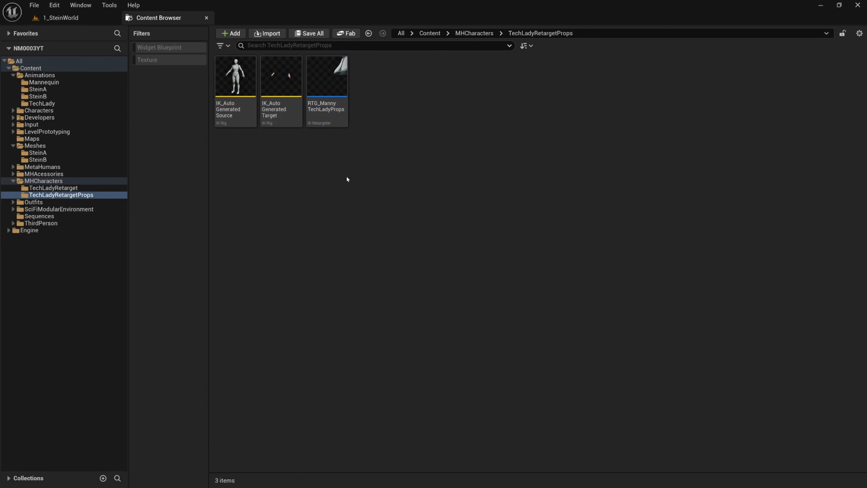
- Start retargeting the mannequin's NM0014_SitTableSteinA animation with SKM_MHC_TechLady_BodyMesh as the target skeletal mesh
click(70, 82)
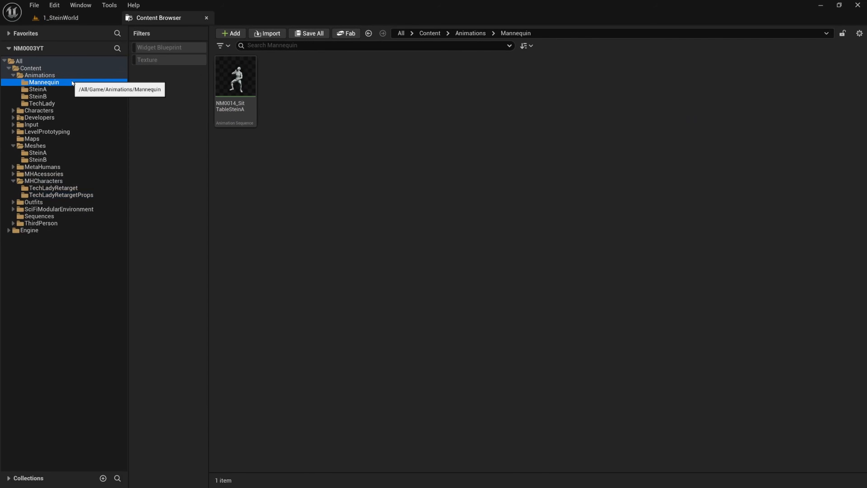
right_click(249, 82)
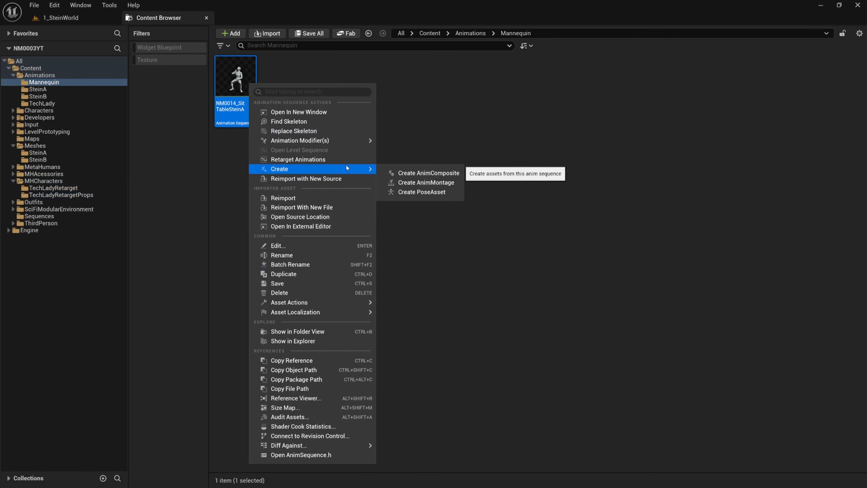
click(340, 159)
drag(436, 116, 473, 85)
drag(716, 333, 750, 383)
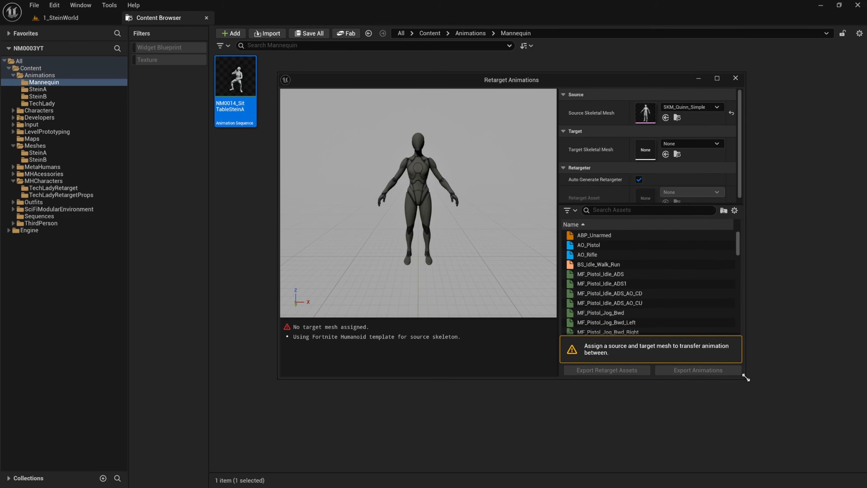
click(687, 141)
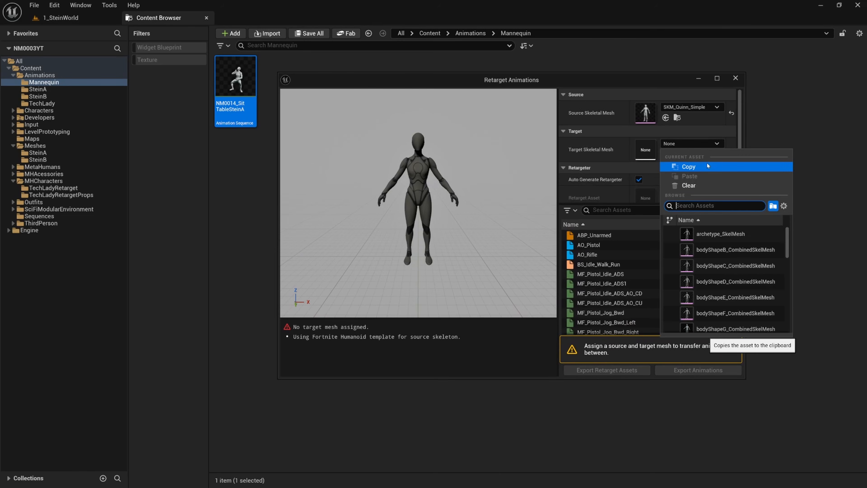
text(TEchlady)
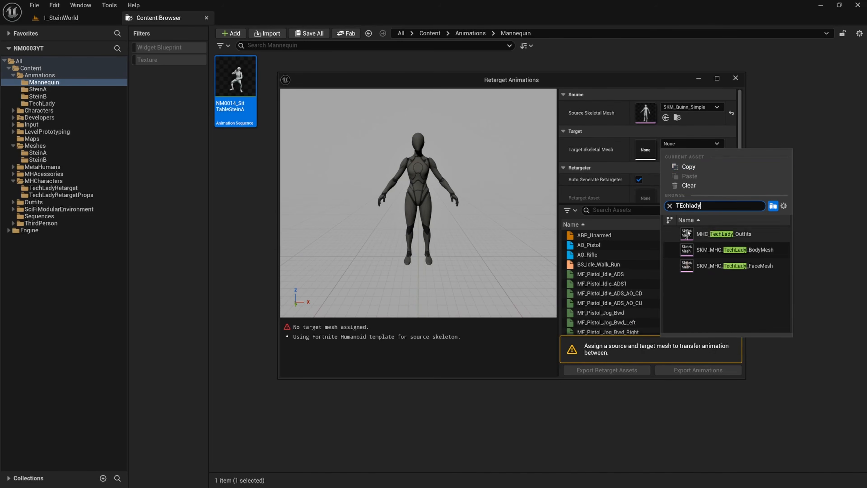
click(734, 250)
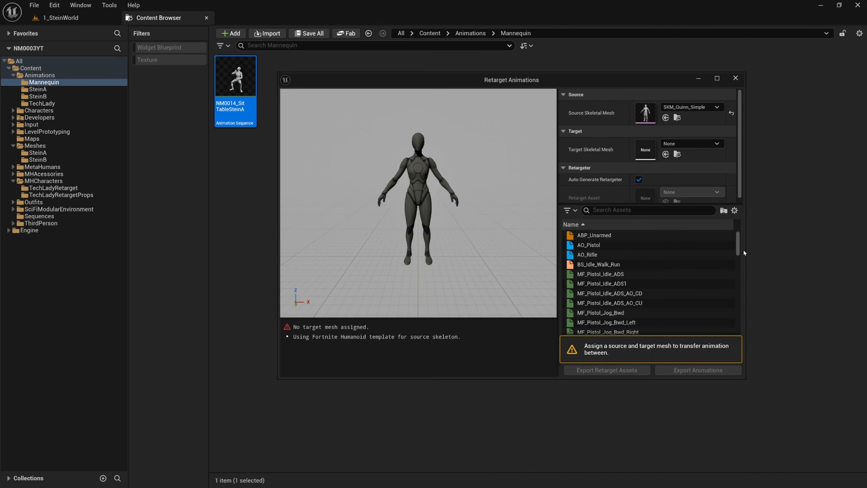
- Turn off Auto Generate Retargeter, enlarge the window, and assign RTG_MannyTechLadyProps as the retarget asset
click(638, 180)
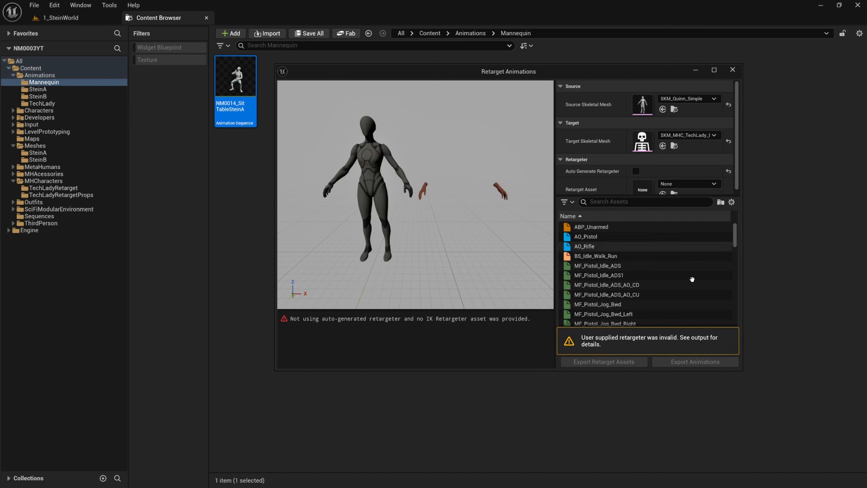
drag(741, 371, 777, 423)
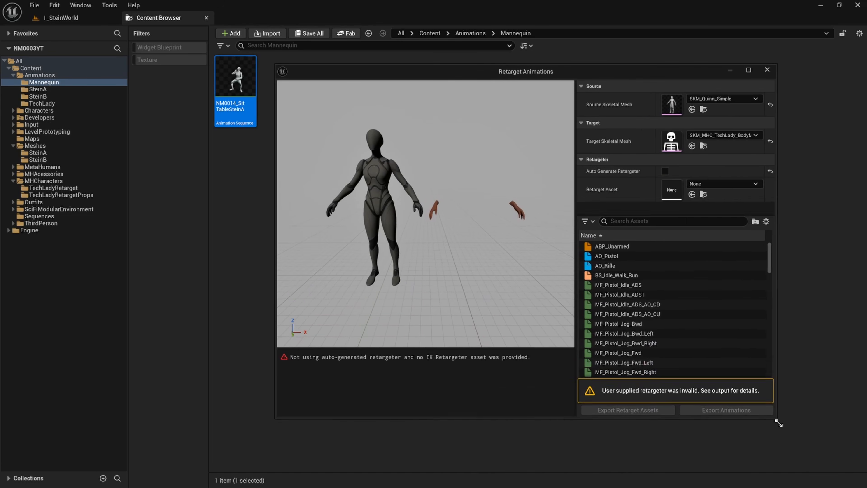
click(725, 184)
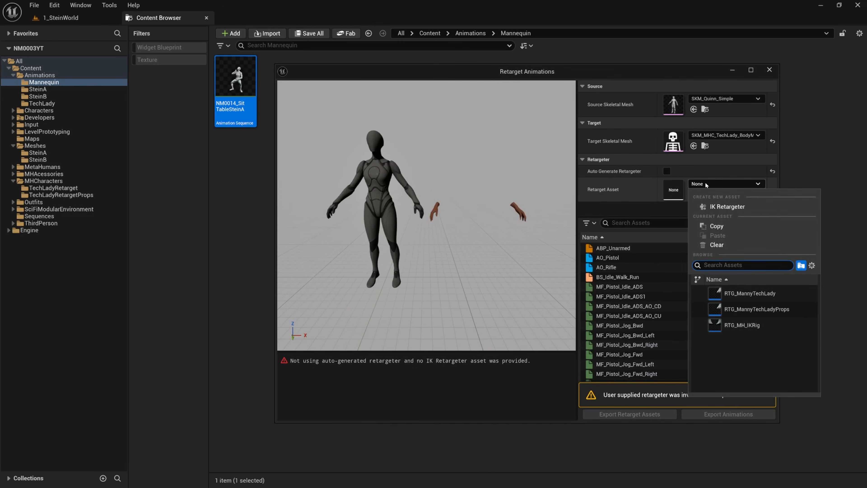
click(750, 309)
- Filter the exportable animations by NM0014, select the second NM0014_SitTableSteinA entry, and start exporting it
click(648, 225)
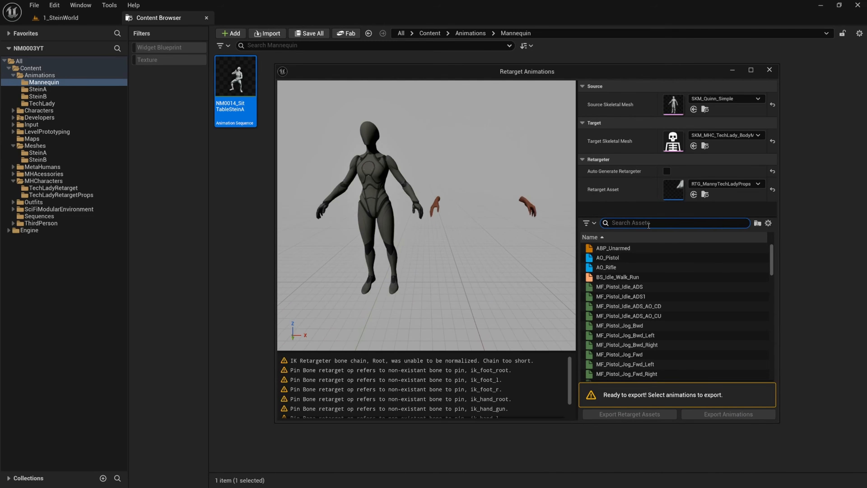
text(NM0014)
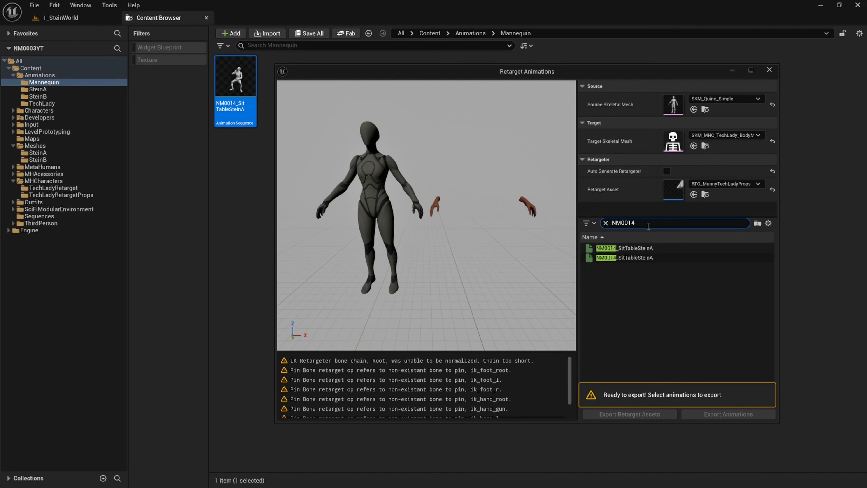
click(643, 258)
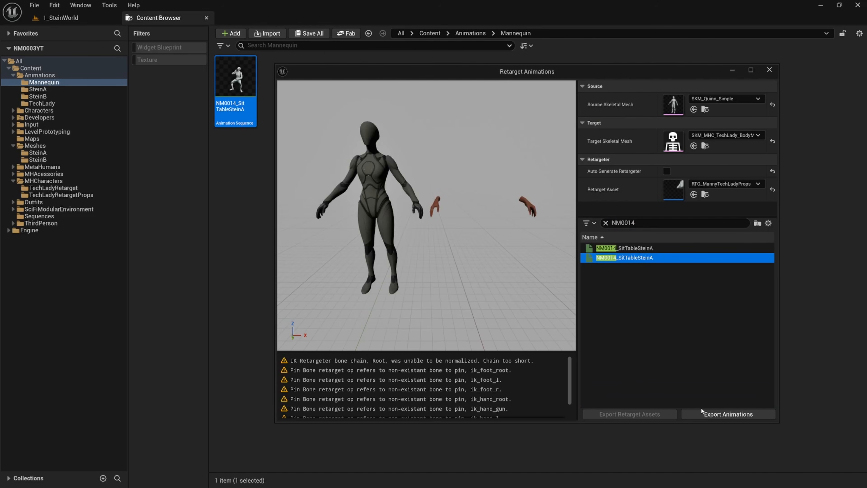
click(702, 412)
- Export the retargeted animation to Content/Animations/TechLady with the name prefix AS_MH_TL_Props_
click(404, 197)
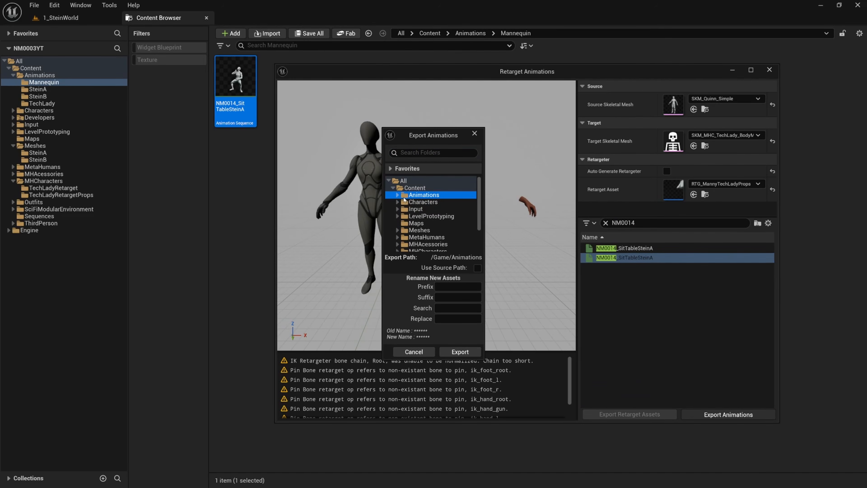
click(398, 194)
click(426, 222)
click(467, 287)
text(AS_MH_TL_Props_)
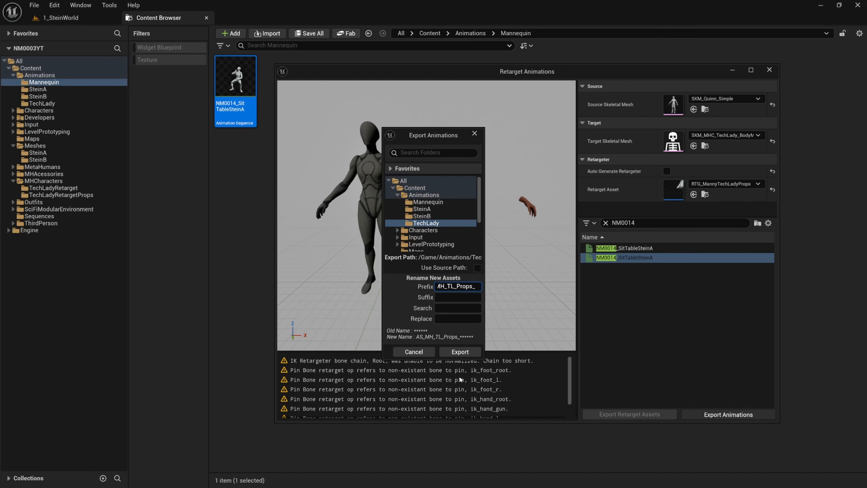
click(460, 351)
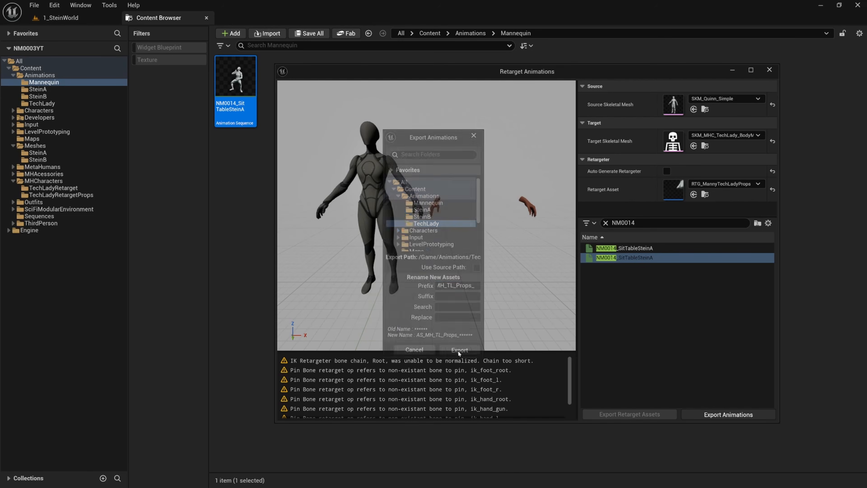
click(482, 272)
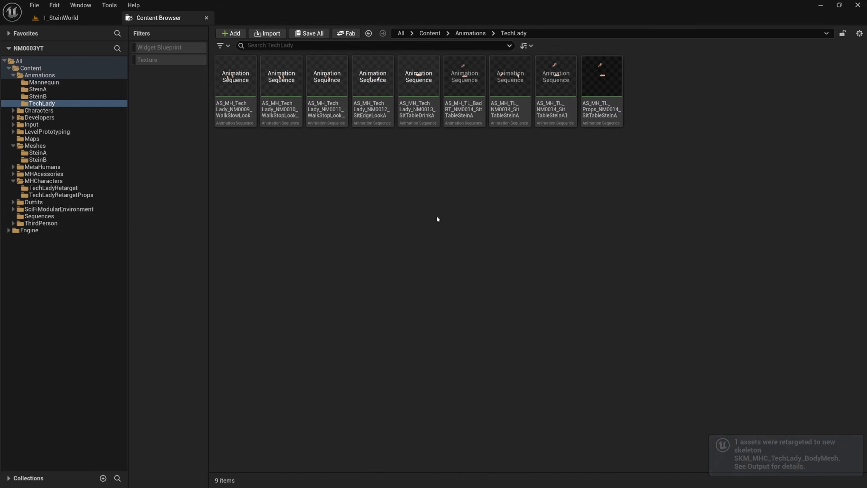
- In the 1_SteinWorld level, add AS_MH_TL_Props_NM0014_SitTableSteinA to the TechLady's Body animation track
click(608, 96)
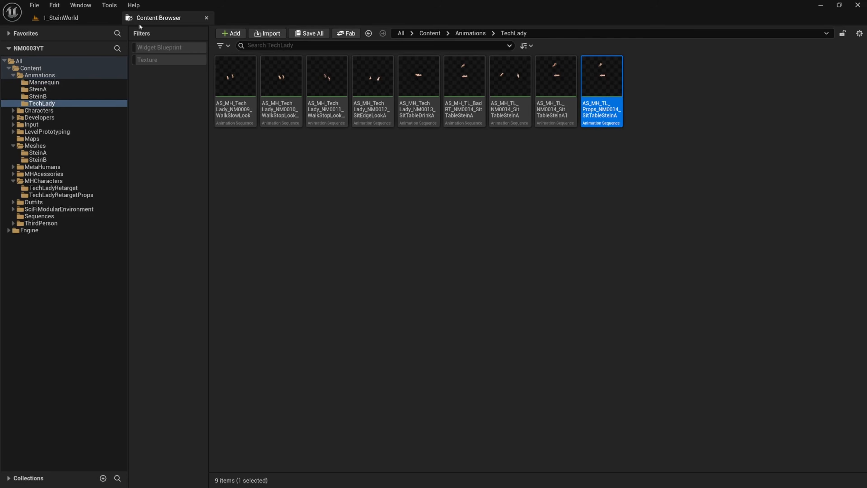
click(92, 19)
click(199, 406)
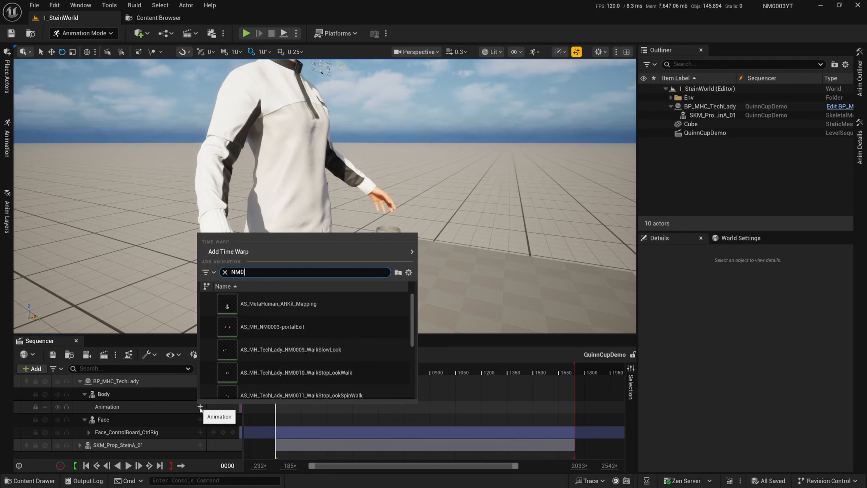
text(NM0014)
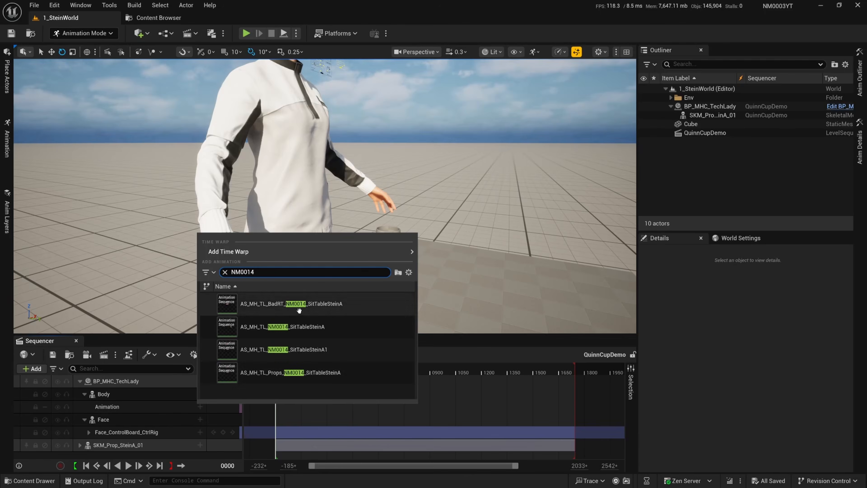
click(317, 372)
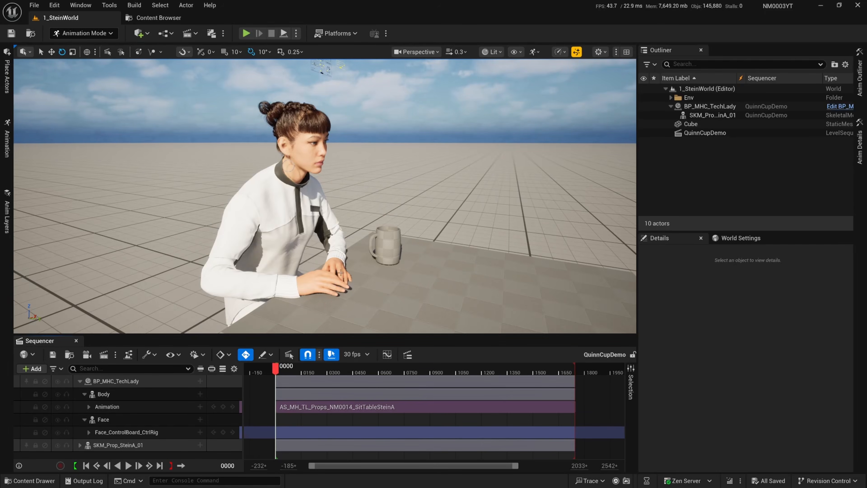
- Play and scrub the sequence to examine how the TechLady's hands meet the mug, and return to frame 0
right_drag(341, 272, 293, 264)
key(d)
scroll(323, 271, down, 1)
key(w)
key(d)
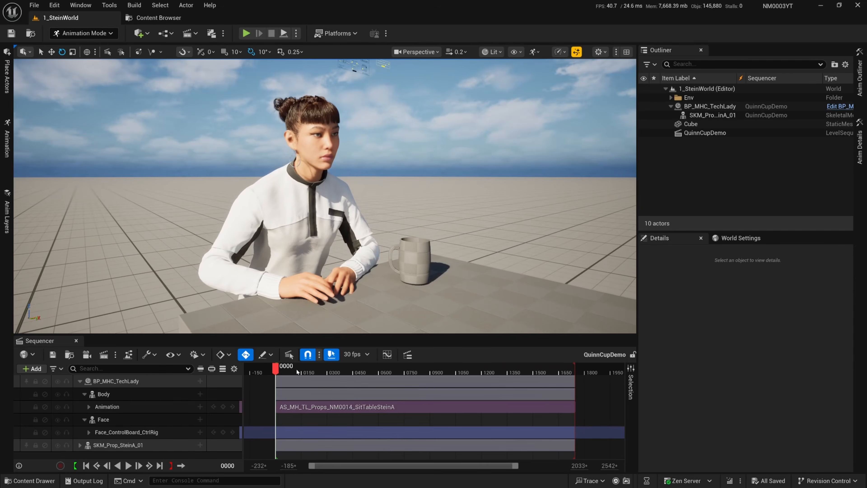
drag(297, 370, 291, 371)
key(space)
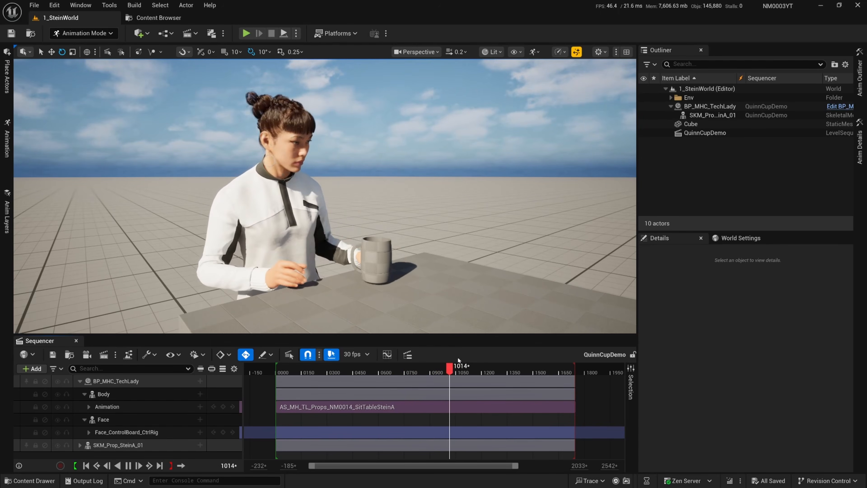
key(space)
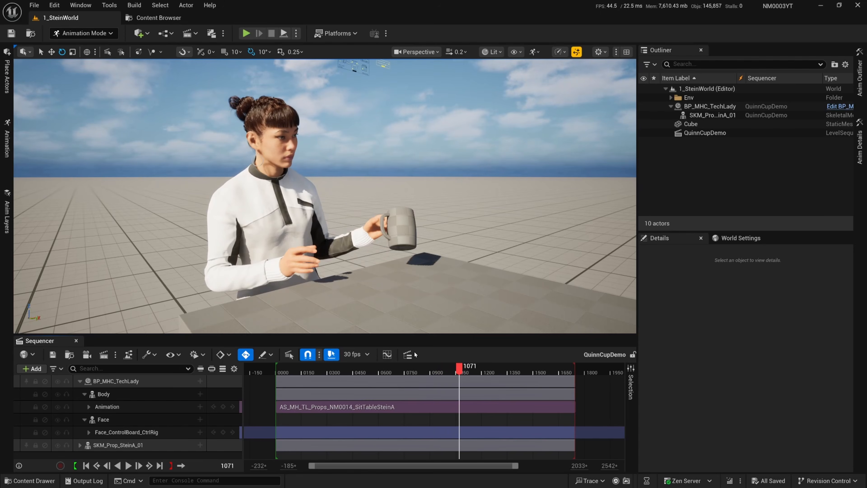
drag(457, 370, 430, 369)
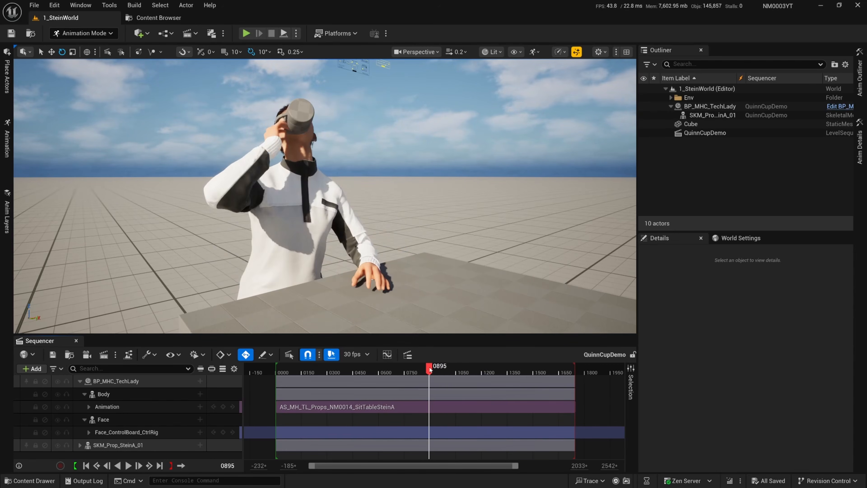
key(Up)
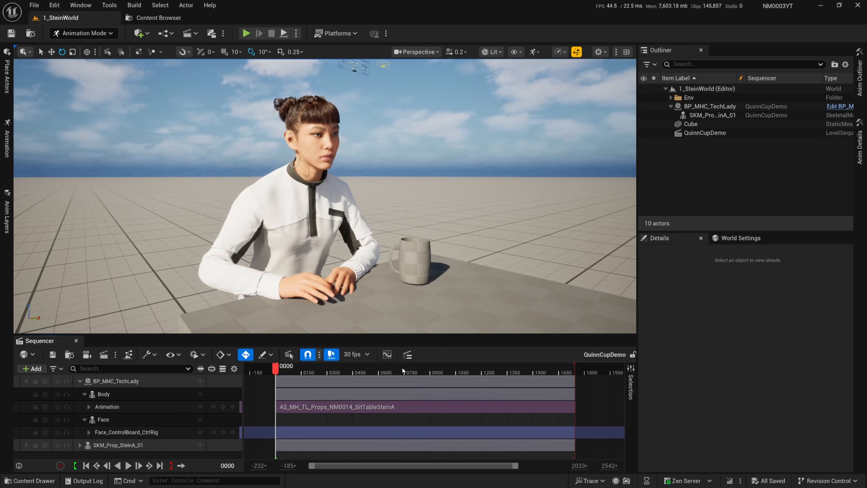
- Move to frame 132, add MetaHuman_ControlRig as a layered control rig on the TechLady's Body track, and save
click(84, 420)
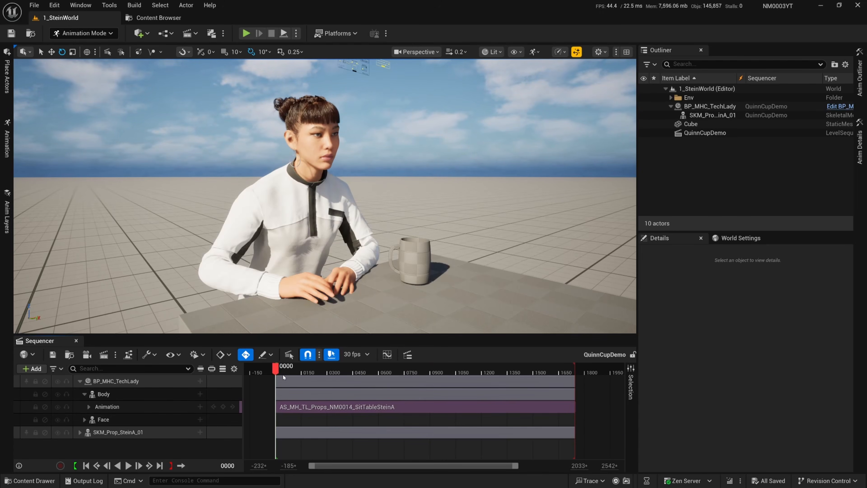
drag(283, 374, 299, 376)
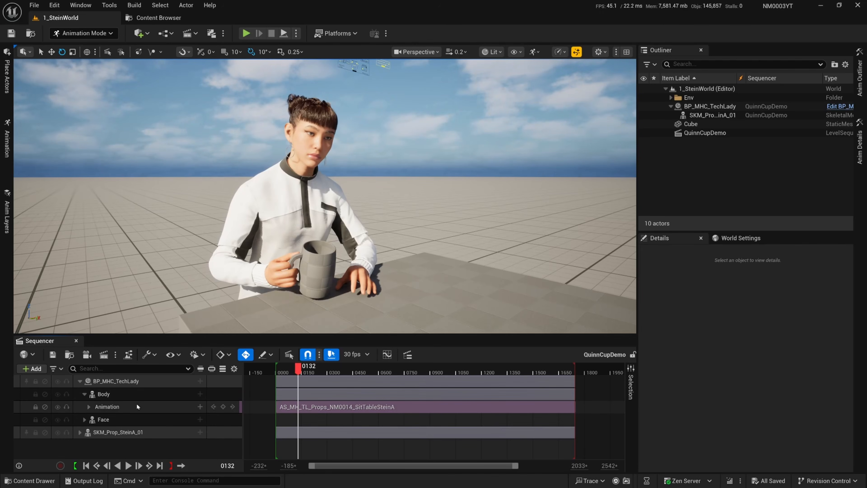
click(200, 394)
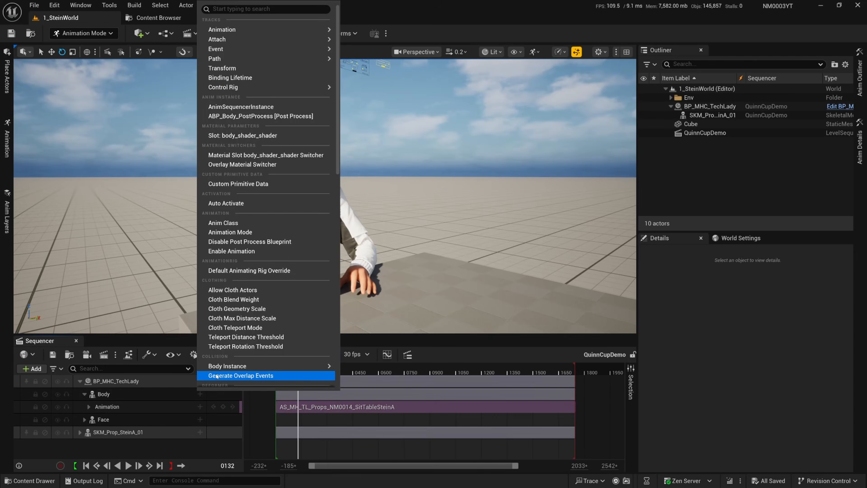
mouse_move(265, 88)
click(355, 94)
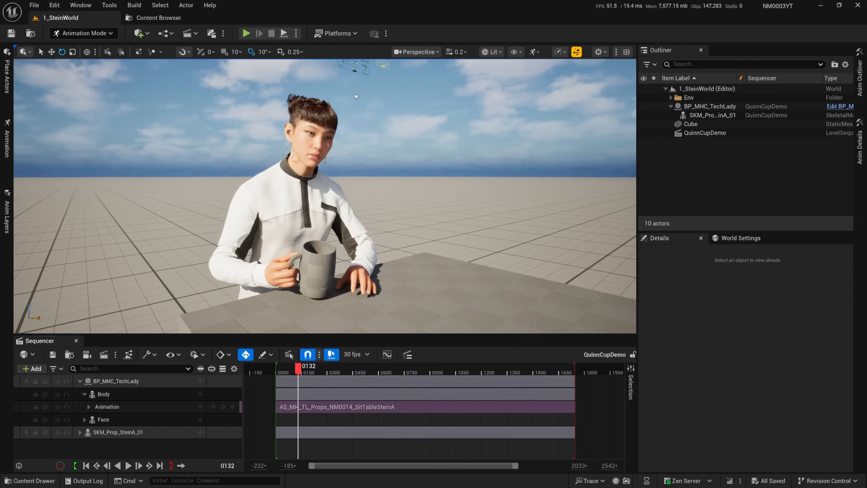
click(200, 394)
mouse_move(300, 88)
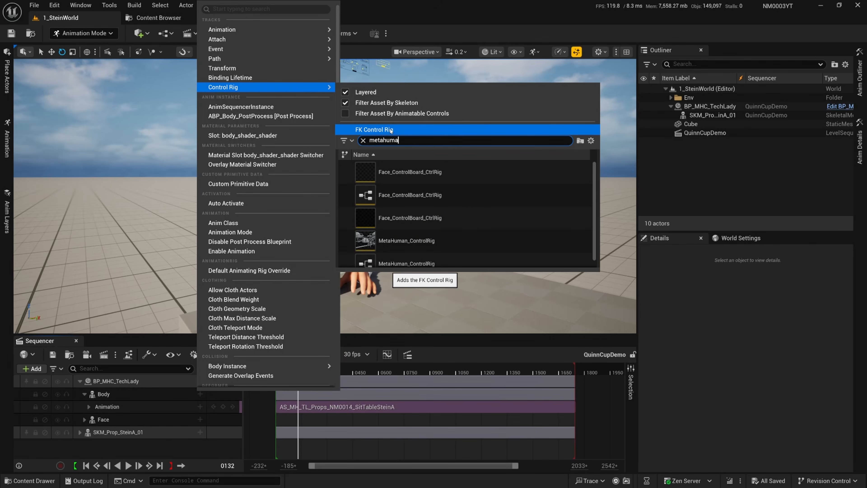
click(406, 240)
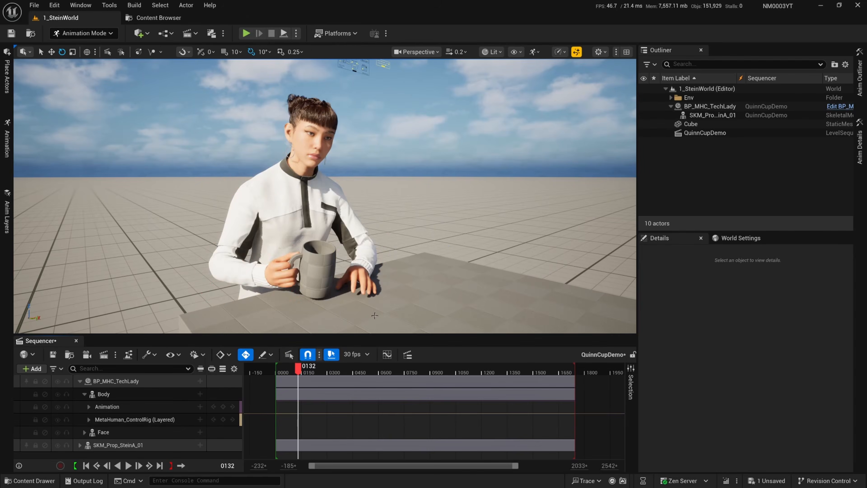
key(ctrl+s)
- Turn on the FK/IK switches for both arms in the control rig's global_ctrl at frame 132 and save the sequence
scroll(332, 246, down, 1)
right_drag(331, 246, 379, 255)
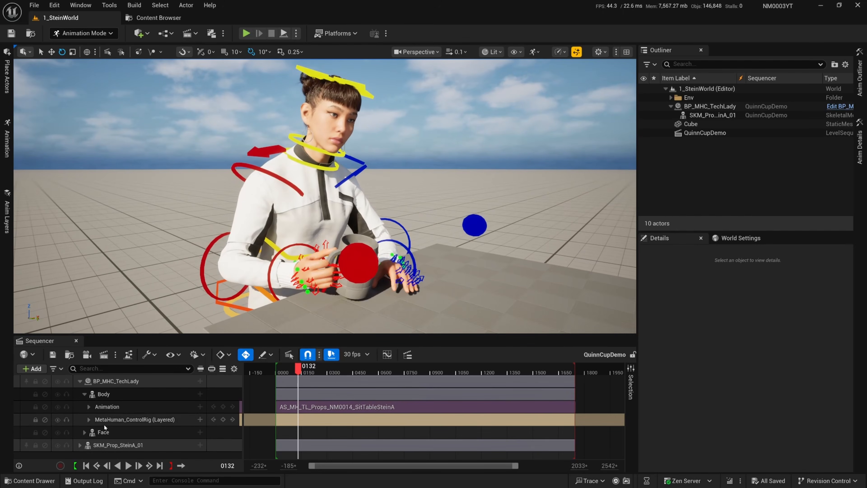
click(88, 420)
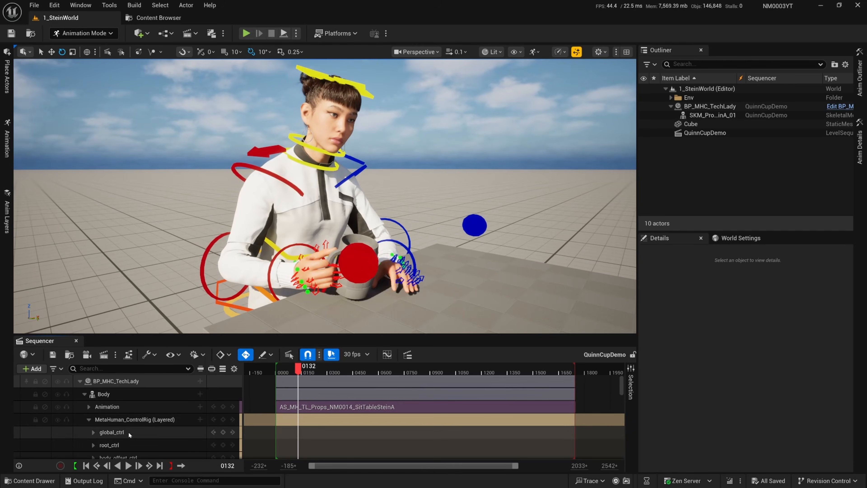
scroll(163, 430, down, 10)
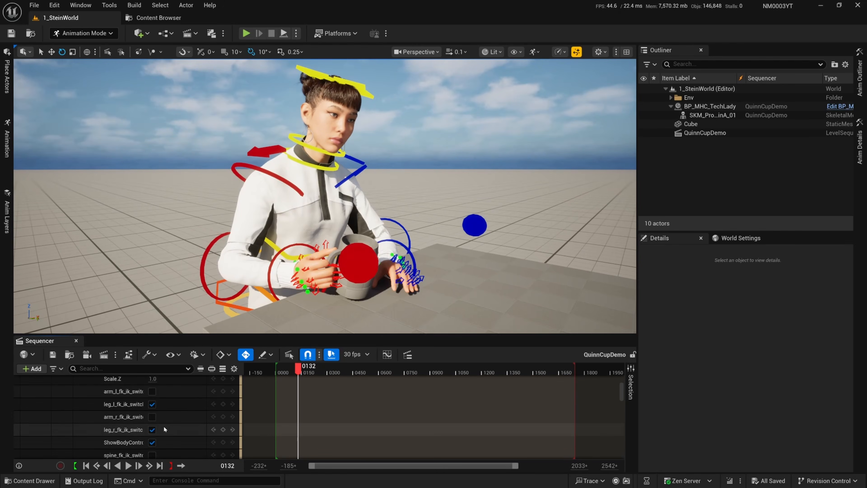
click(153, 416)
click(153, 391)
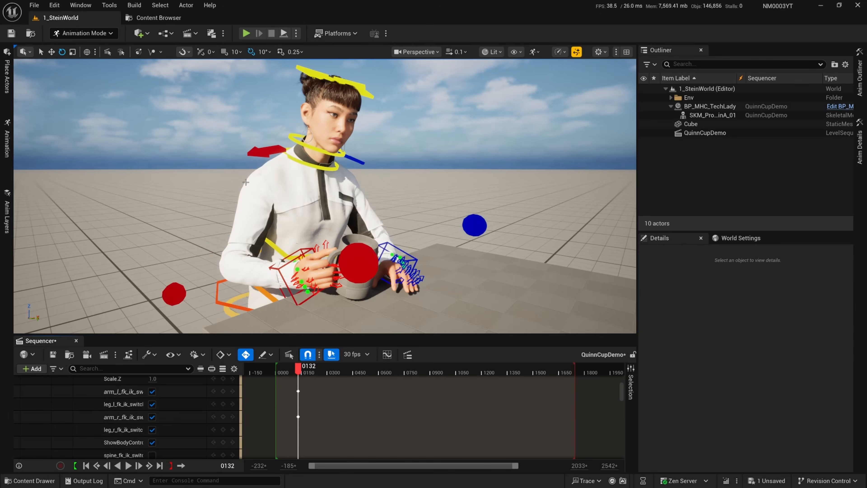
scroll(172, 414, up, 5)
scroll(172, 412, up, 3)
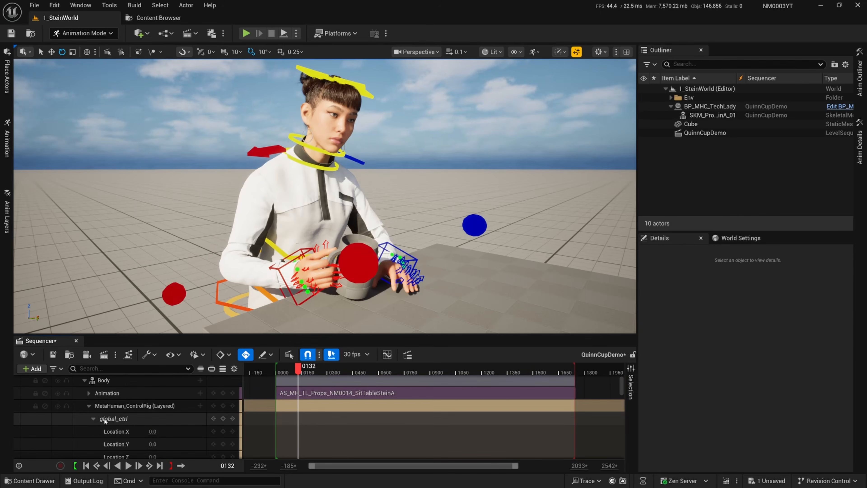
click(93, 418)
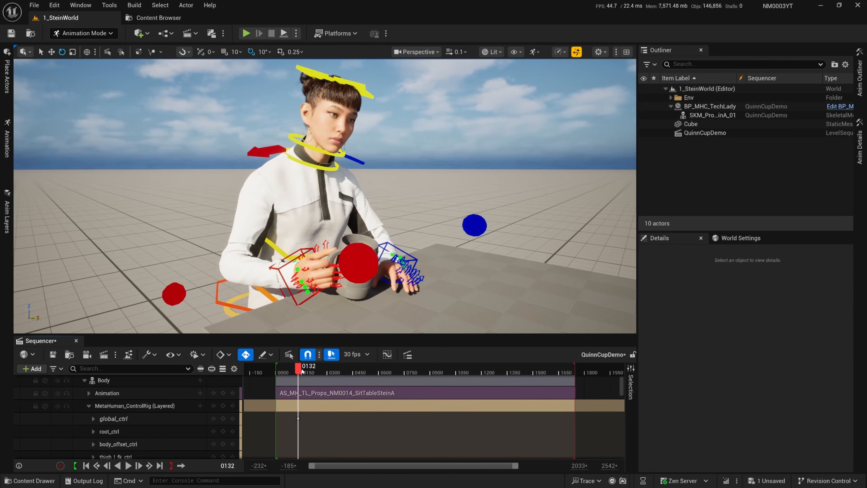
mouse_move(301, 371)
mouse_down()
mouse_move(321, 371)
mouse_move(298, 371)
mouse_up()
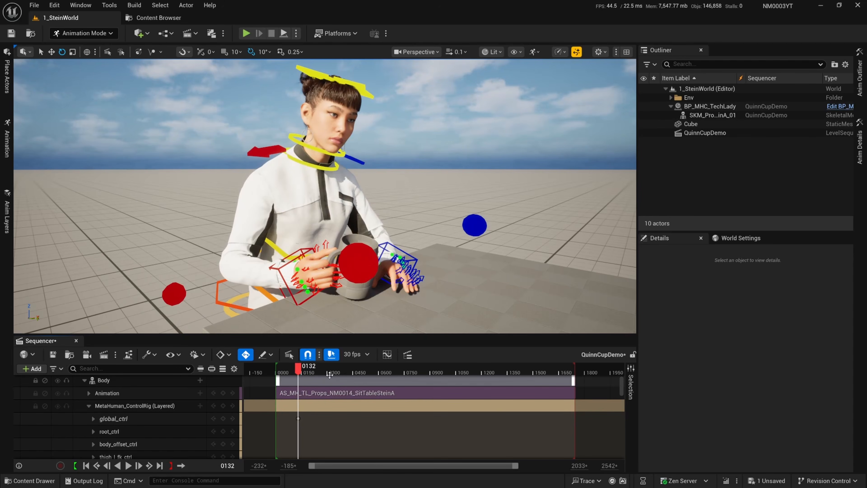
key(ctrl+s)
- Examine the hands and their control positions around the mug and table at frame 113 from several angles
mouse_move(298, 371)
mouse_down()
mouse_move(317, 371)
mouse_move(296, 371)
mouse_up()
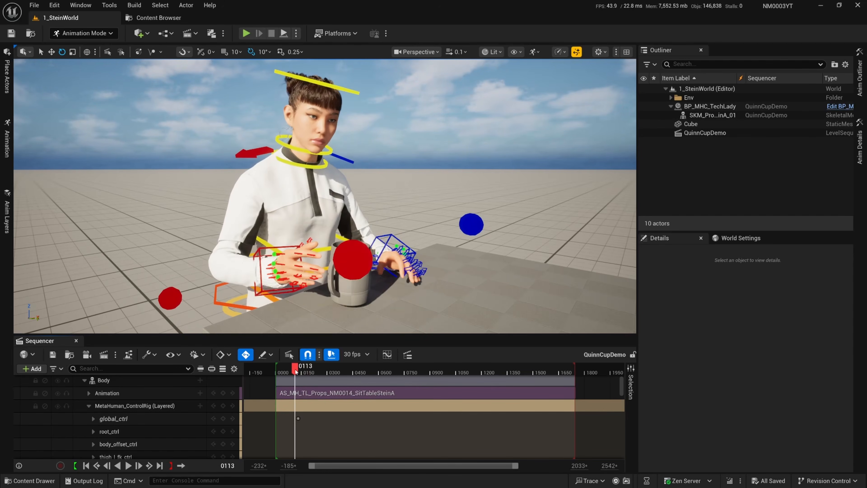
key(d)
mouse_move(410, 261)
right_down()
mouse_move(353, 273)
mouse_move(360, 259)
mouse_move(371, 276)
mouse_move(427, 276)
mouse_move(415, 251)
right_up()
scroll(410, 260, up, 2)
key(s)
scroll(355, 266, down, 1)
key(w)
key(e)
scroll(360, 260, up, 1)
key(a)
key(w)
key(q)
key(e)
key(a)
right_drag(333, 183, 341, 267)
key(d)
key(w)
key(e)
key(s)
- At frame 461, raise the table cube slightly to a Z location of about 25.67 and save the level
drag(295, 367, 356, 373)
alt+drag(400, 273, 379, 219)
scroll(411, 241, down, 3)
alt+middle_drag(379, 191, 410, 241)
scroll(410, 241, up, 5)
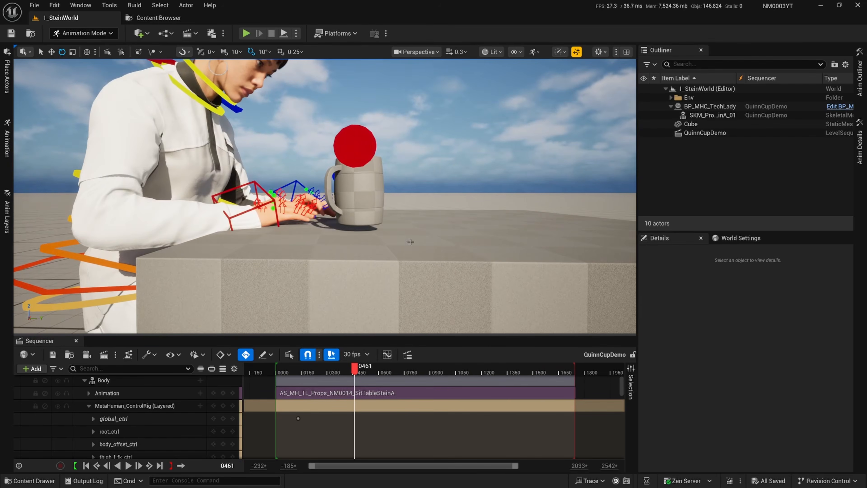
click(391, 267)
key(f)
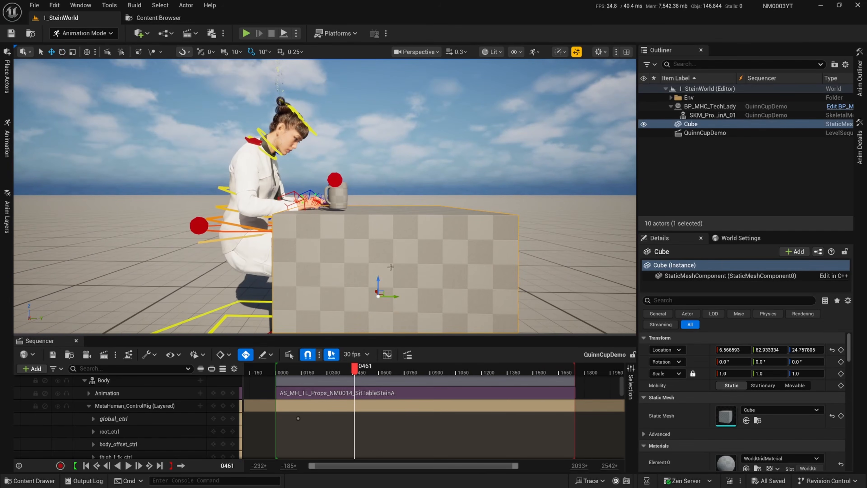
drag(378, 279, 378, 278)
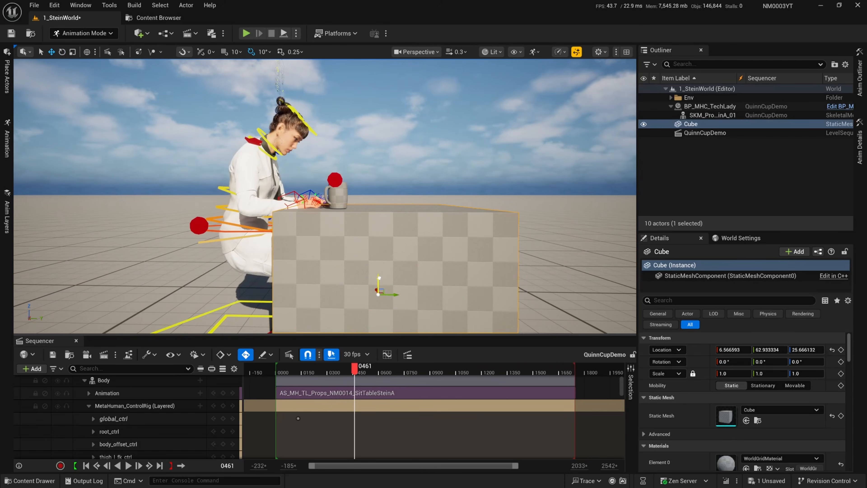
click(716, 191)
right_drag(394, 245, 405, 262)
key(ctrl+s)
- Nudge the table cube's position once more under the hands and mug, deselect it, and save the level
click(394, 257)
drag(403, 262, 393, 264)
click(710, 162)
key(ctrl+s)
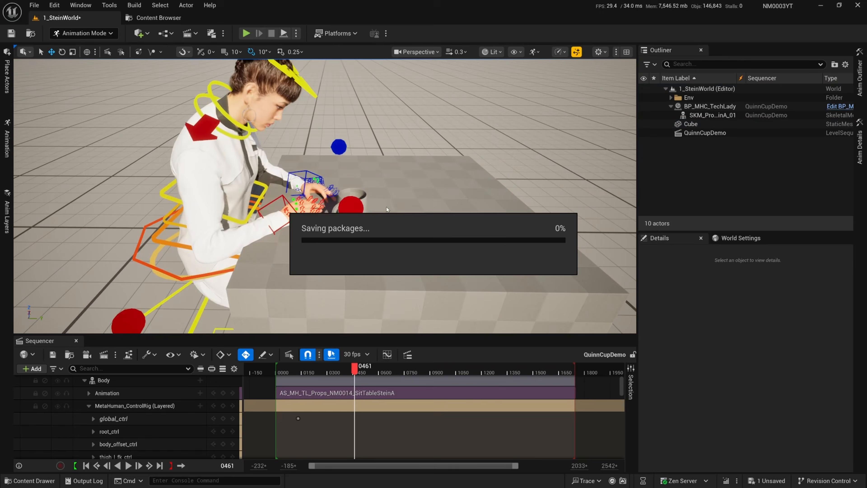
right_drag(389, 229, 395, 225)
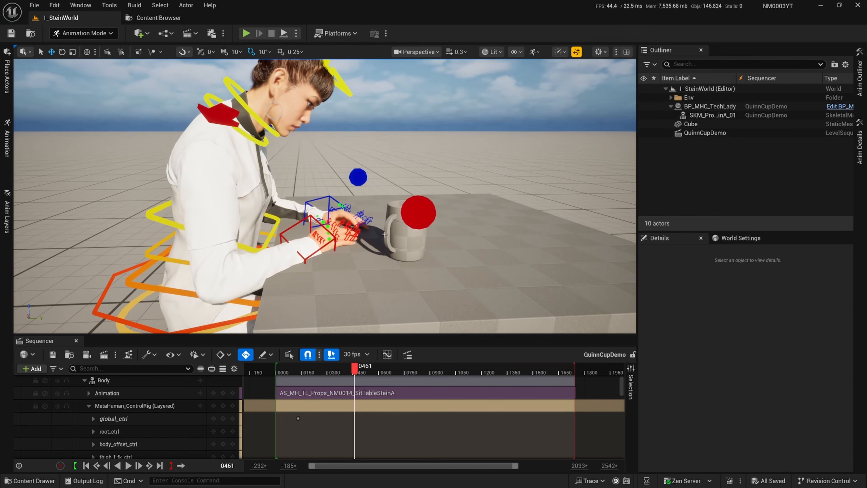
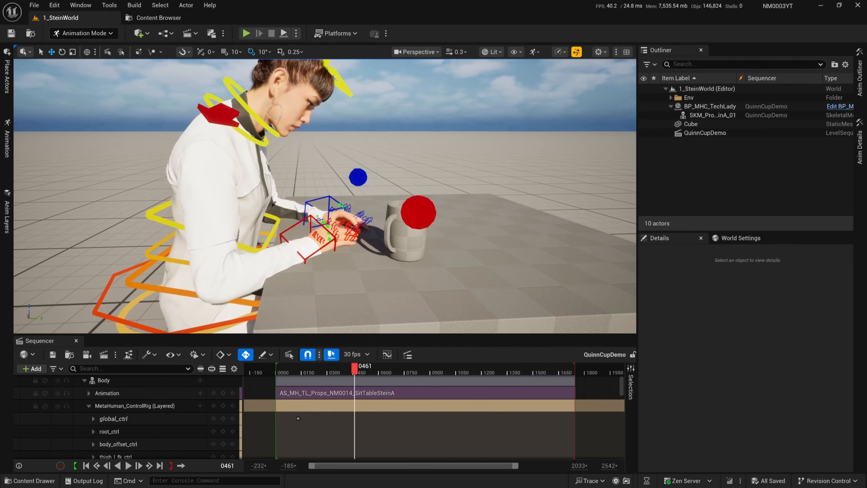
- Bring the timeline to frame 18 and select the left hand's IK control
right_drag(325, 196, 239, 198)
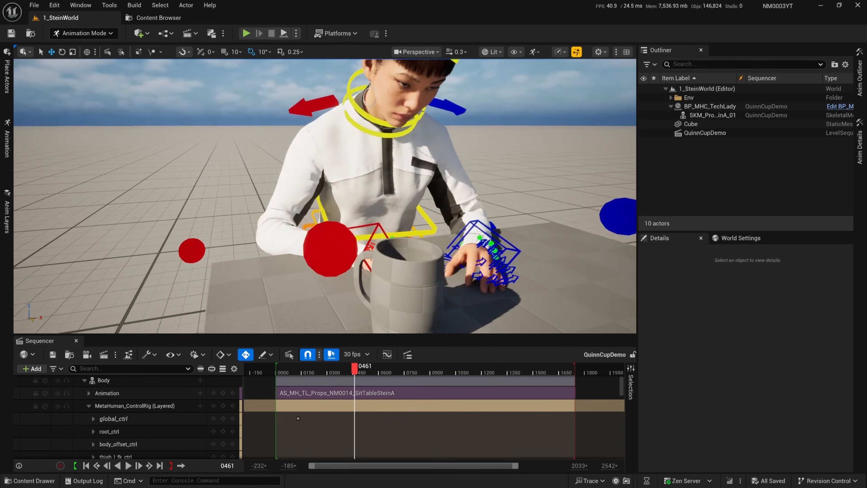
mouse_move(386, 237)
right_down()
mouse_move(361, 235)
mouse_move(398, 237)
right_up()
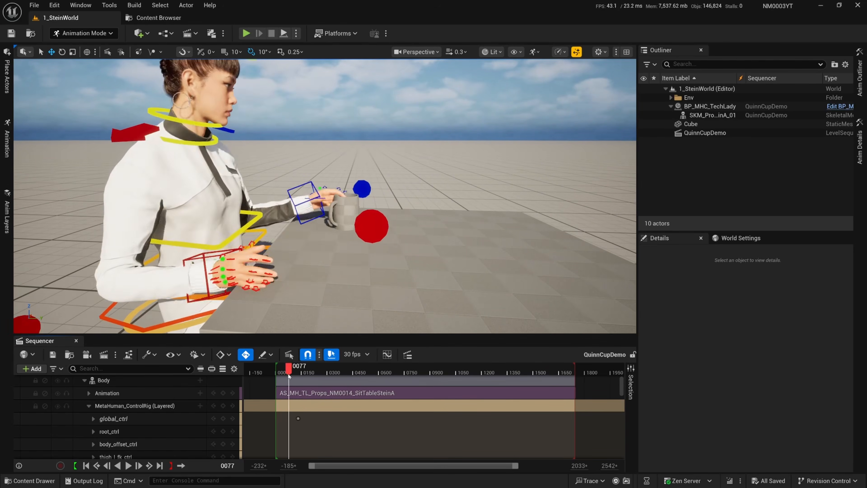
drag(289, 375, 279, 372)
right_drag(345, 219, 260, 239)
right_drag(375, 218, 373, 213)
click(374, 216)
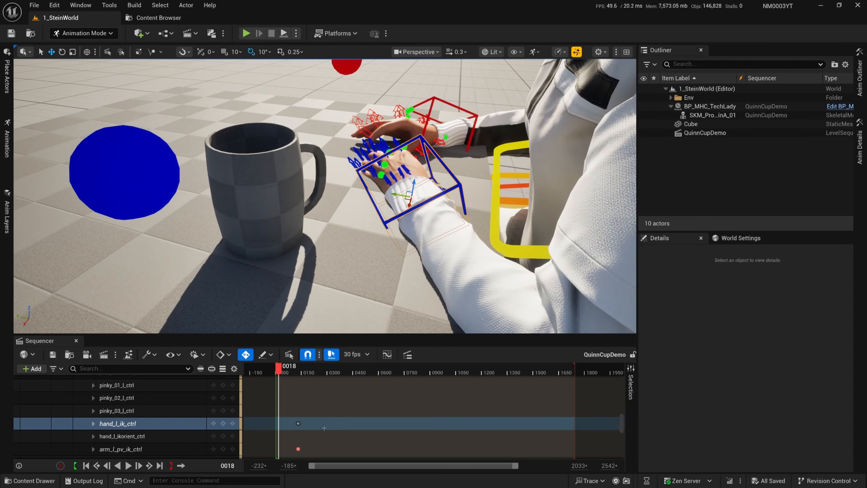
- Delete the keys on arm_l_pv_ik_ctrl, upperarm_r_fk_ctrl, lowerarm_r_fk_ctrl and hand_r_fk_ctrl and save the sequence
scroll(319, 426, down, 2)
scroll(291, 416, down, 2)
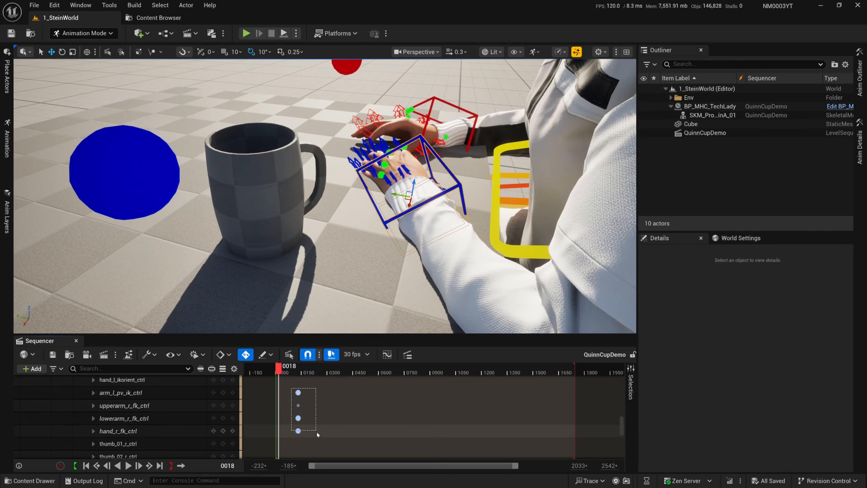
drag(291, 388, 319, 437)
key(Delete)
key(ctrl+s)
- Delete the keys on hand_r_ik_ctrl and arm_r_pv_ik_ctrl and save the sequence
scroll(301, 410, down, 10)
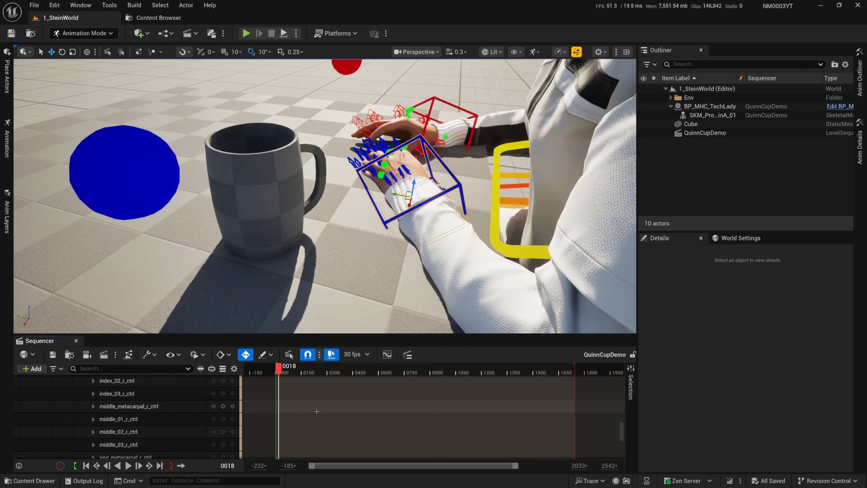
drag(290, 386, 322, 428)
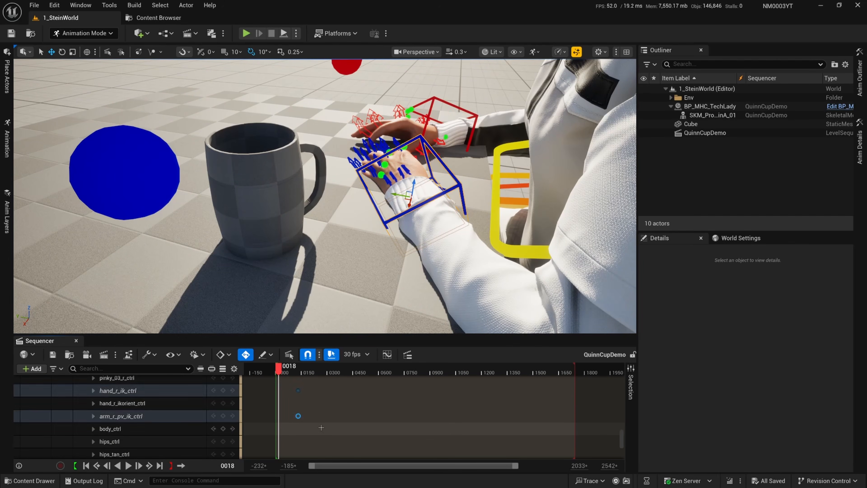
key(Delete)
key(ctrl+s)
- Delete the remaining key on hand_l_ik_ctrl and save the sequence
scroll(314, 411, down, 4)
scroll(312, 407, up, 4)
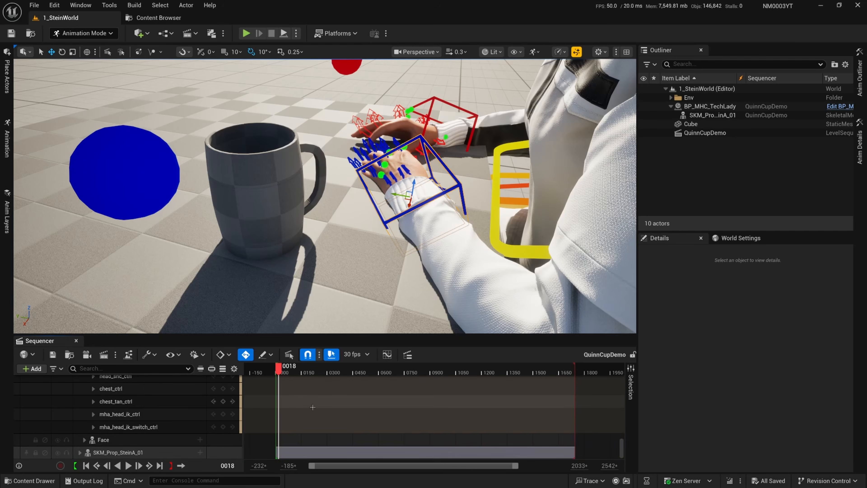
scroll(312, 408, up, 10)
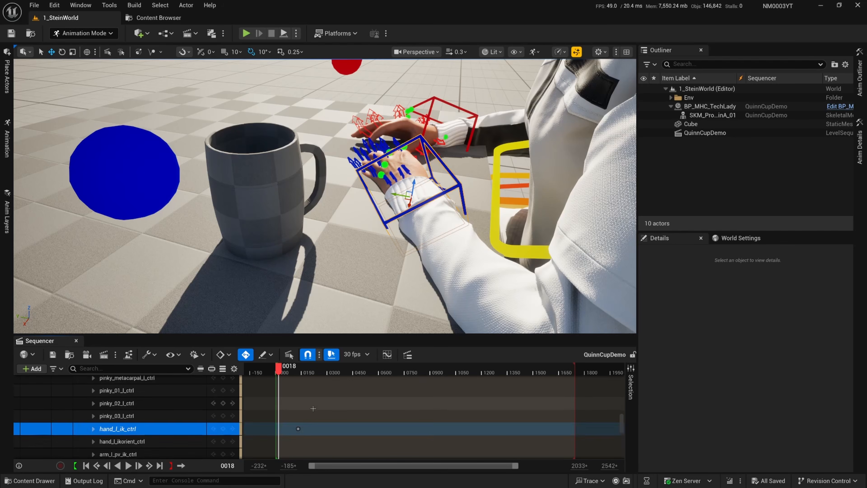
scroll(313, 408, down, 5)
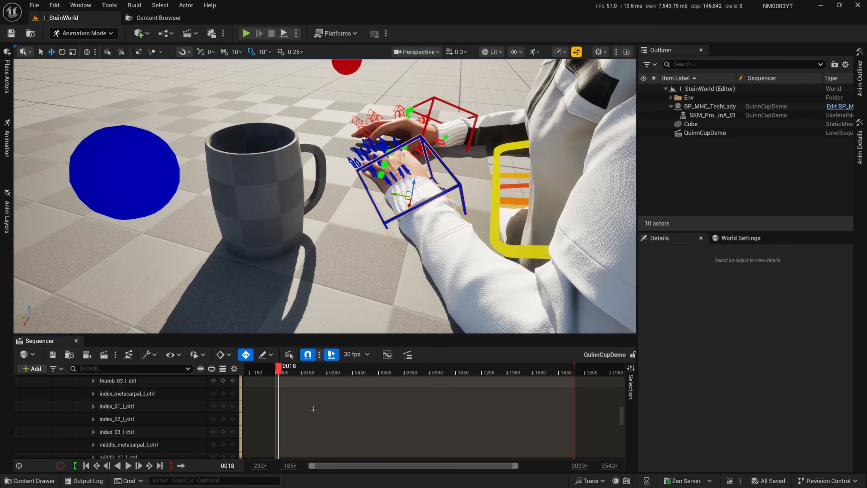
drag(293, 420, 324, 443)
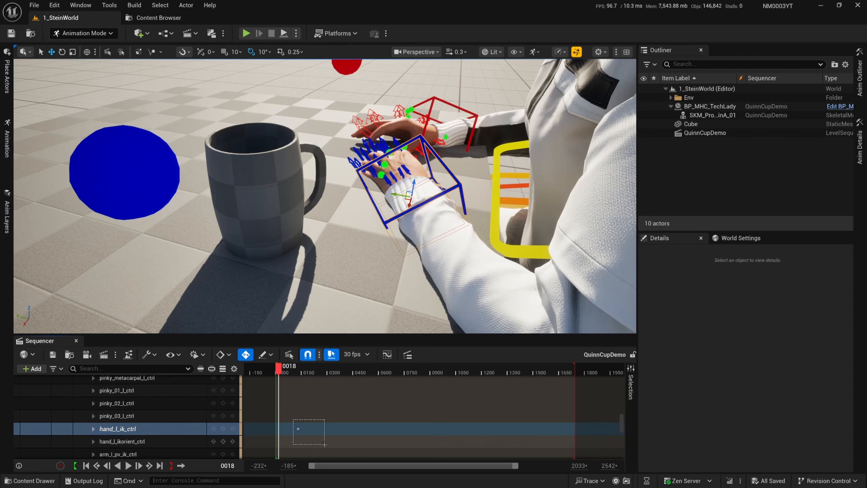
key(ctrl+s)
- Delete the left arm's FK keys on upperarm_l_fk_ctrl, lowerarm_l_fk_ctrl and hand_l_fk_ctrl
scroll(322, 417, up, 10)
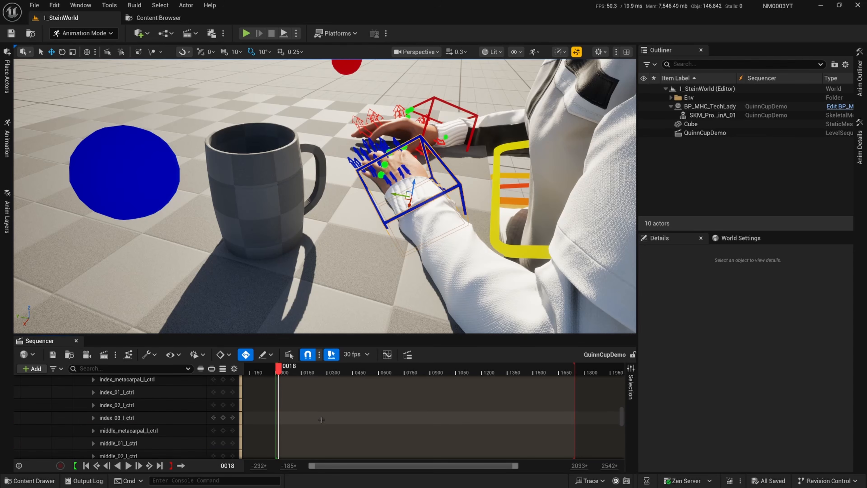
scroll(314, 420, up, 3)
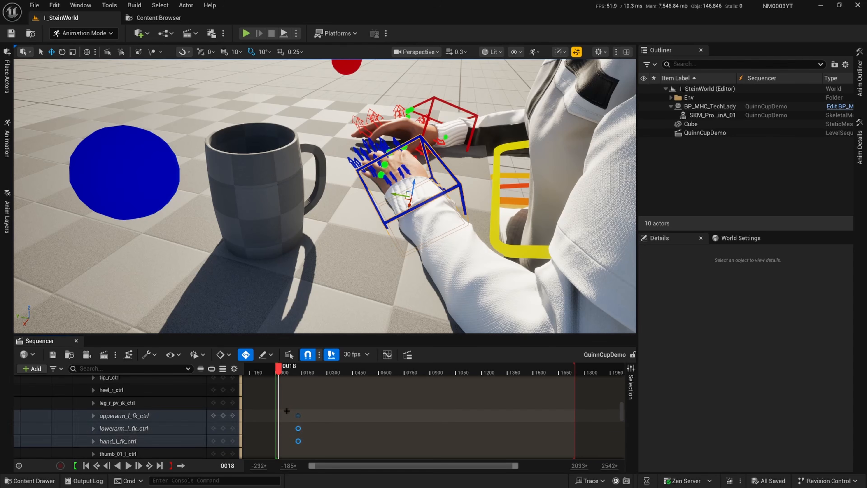
scroll(307, 405, up, 15)
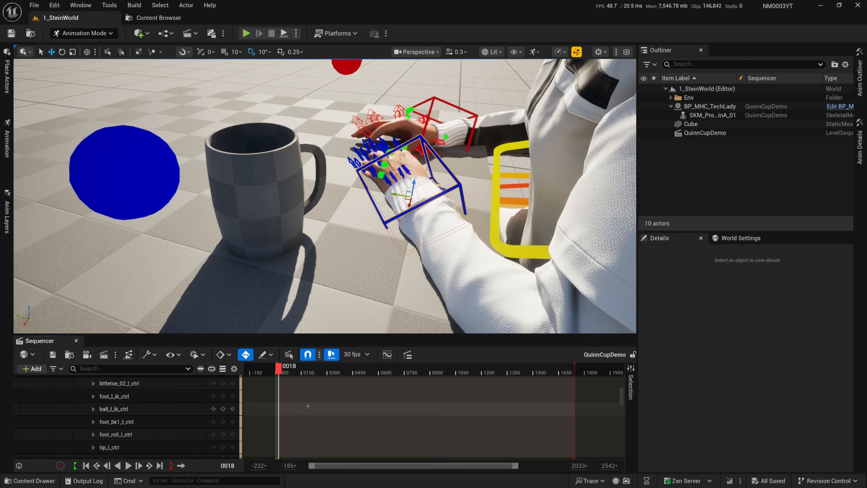
scroll(308, 406, up, 3)
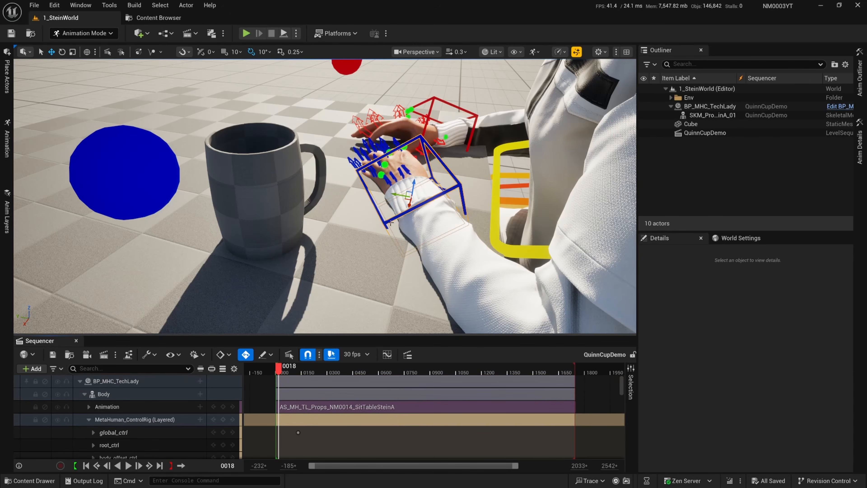
- Examine both hands, their IK controls and the mug at frame 18 from several angles
right_drag(390, 222, 357, 227)
key(s)
scroll(390, 223, down, 1)
key(w)
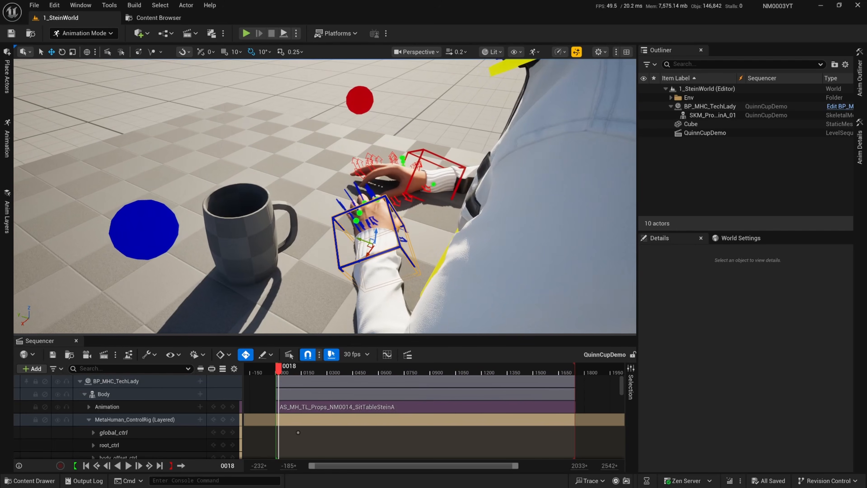
click(423, 150)
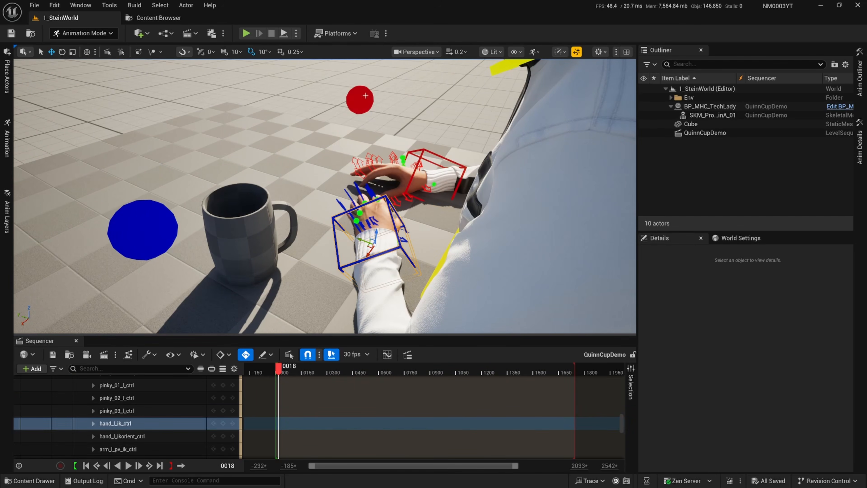
key(w)
right_drag(372, 201, 370, 223)
key(w)
key(a)
key(d)
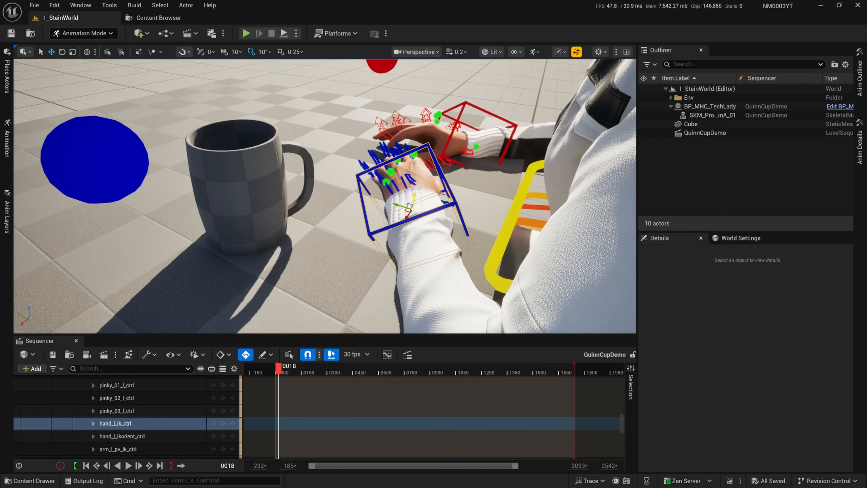
- Key hand_l_ik_ctrl at frame 18 while the left hand rests on the table
drag(414, 195, 415, 185)
right_drag(414, 180, 506, 186)
key(a)
key(s)
key(s)
click(223, 423)
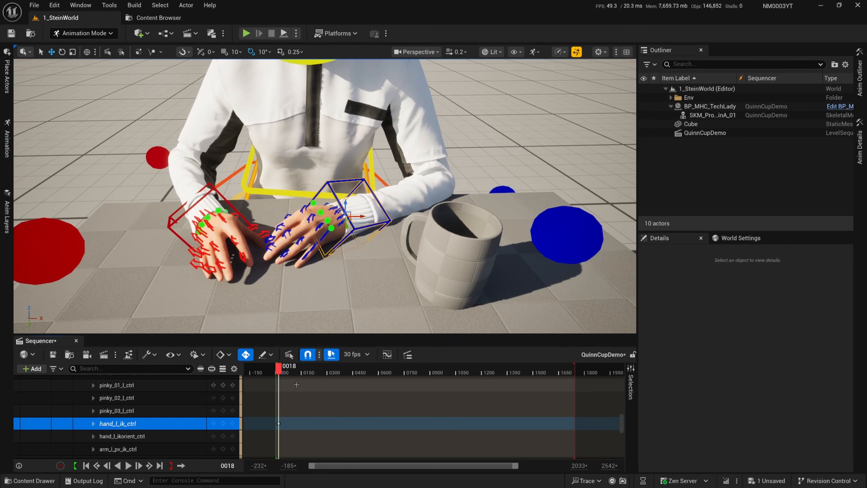
- Key hand_l_ik_ctrl at frame 61 as the left hand approaches the mug
drag(279, 371, 286, 371)
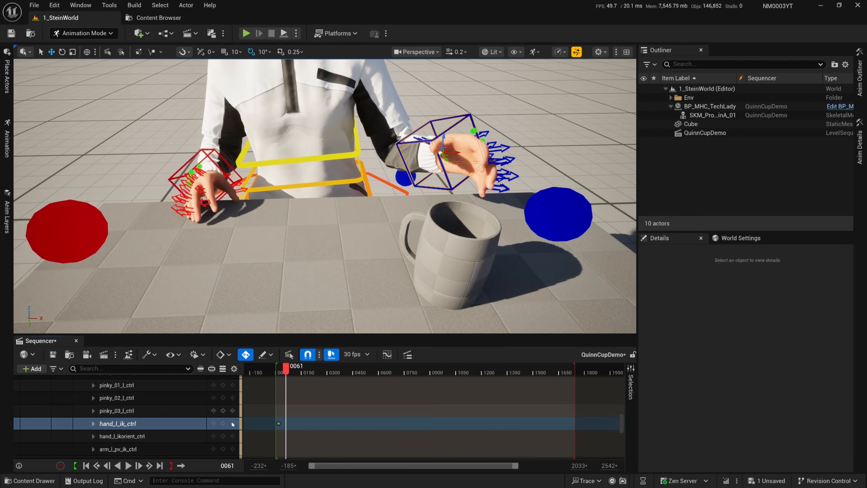
click(232, 424)
key(f)
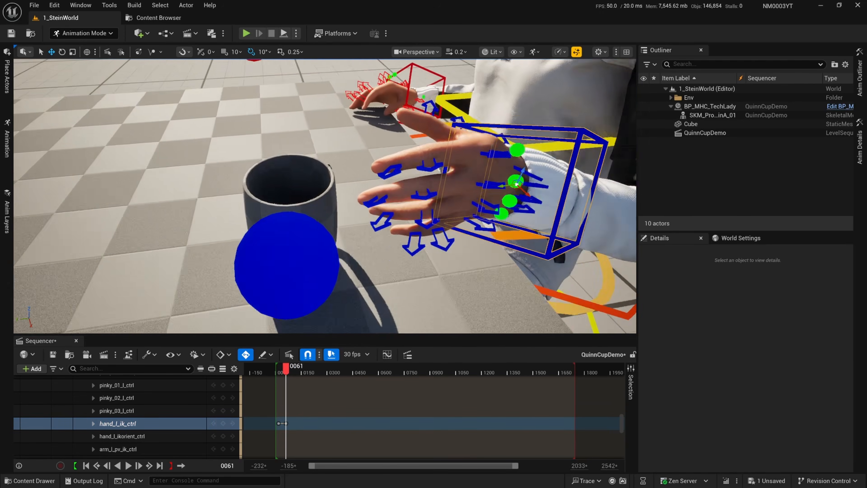
alt+drag(325, 205, 372, 332)
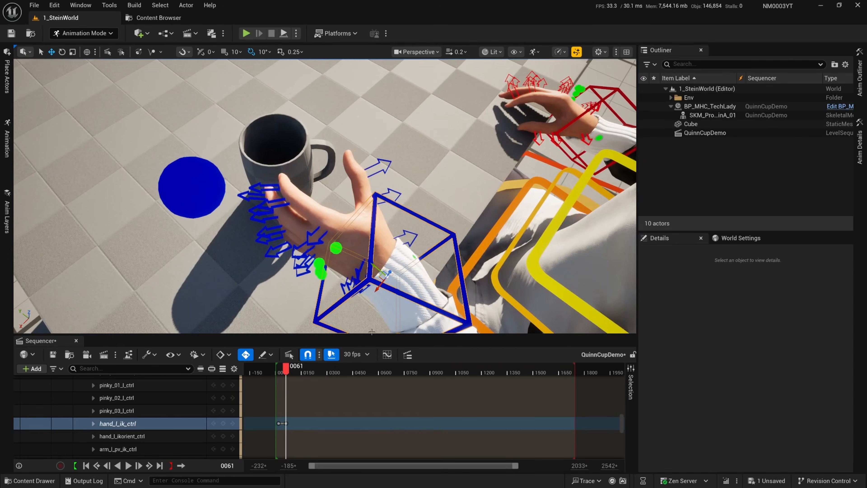
- Inspect the left hand's contact with the mug around frames 70 to 77 and key hand_l_ik_ctrl at frame 149
drag(285, 370, 288, 371)
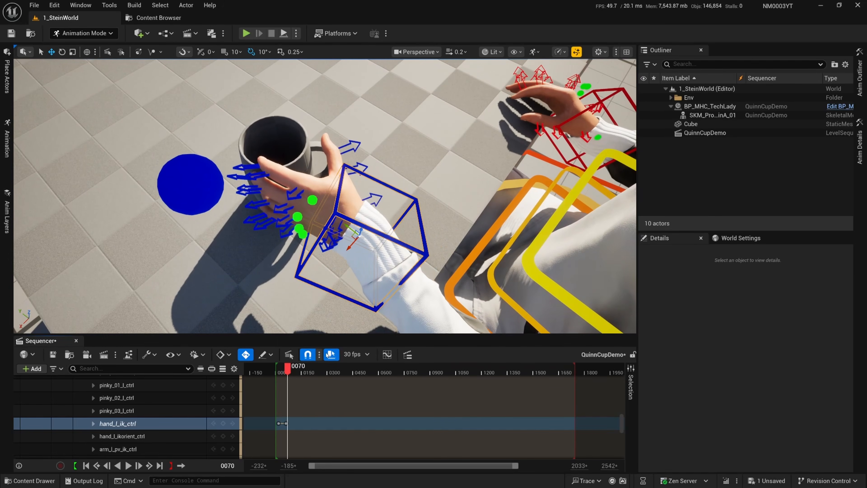
right_drag(325, 218, 327, 205)
right_drag(376, 296, 376, 277)
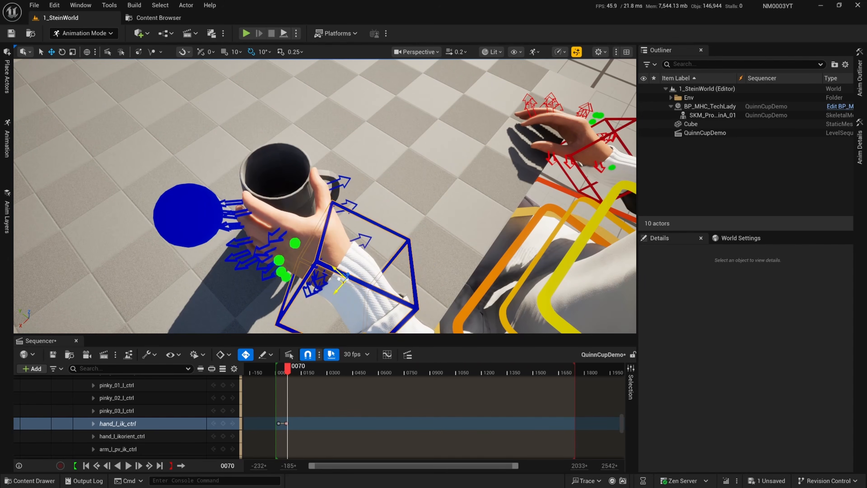
alt+drag(345, 278, 529, 243)
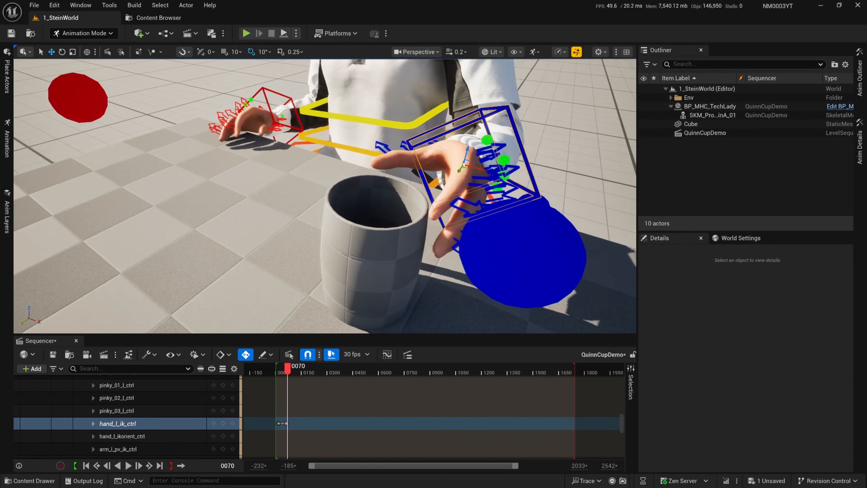
drag(288, 368, 290, 369)
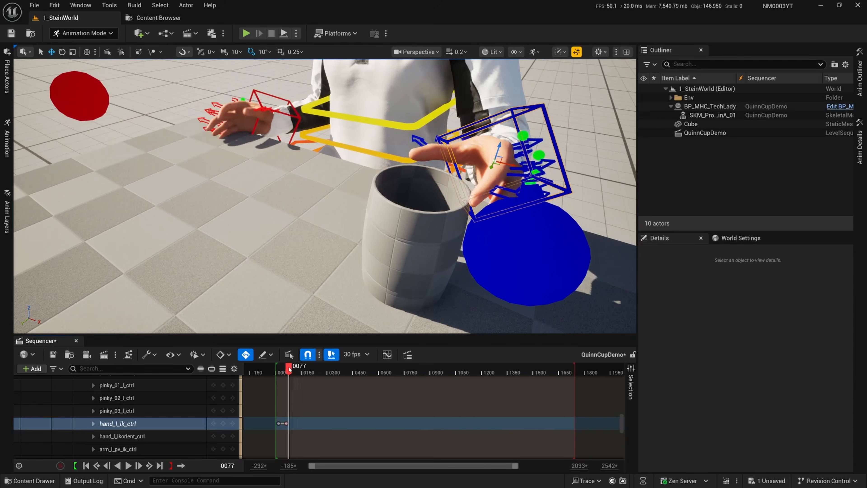
alt+drag(443, 232, 225, 273)
alt+drag(464, 244, 380, 212)
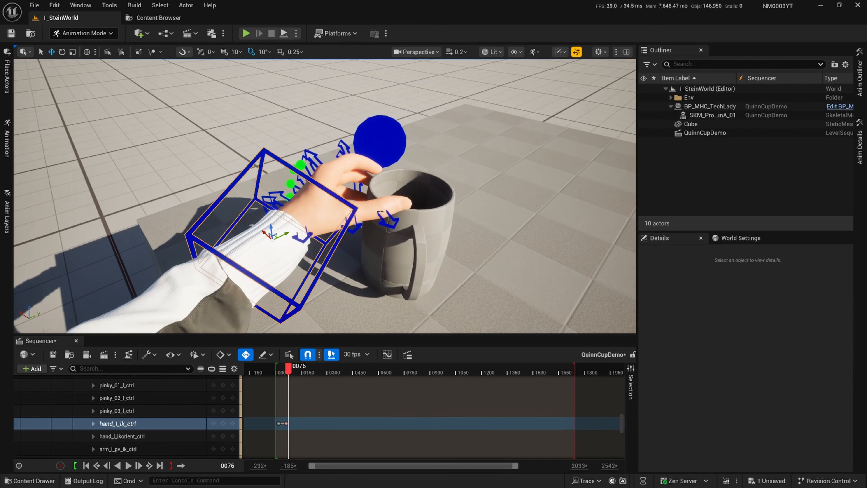
drag(271, 227, 406, 278)
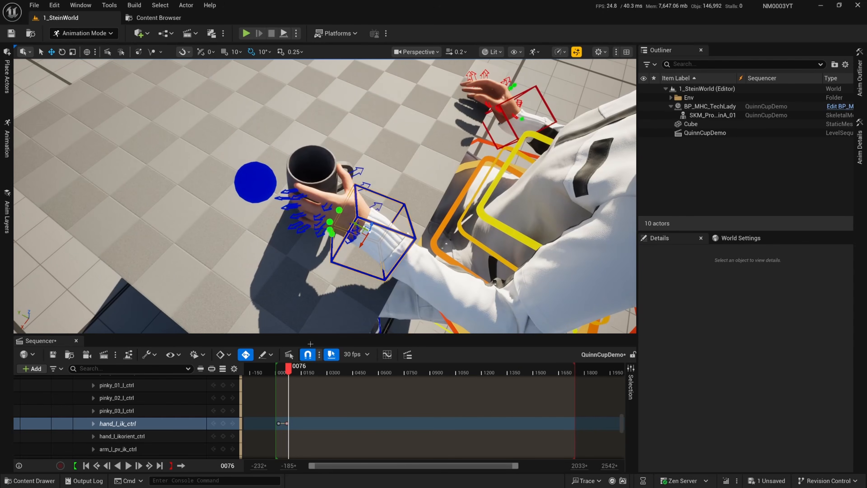
drag(289, 372, 283, 373)
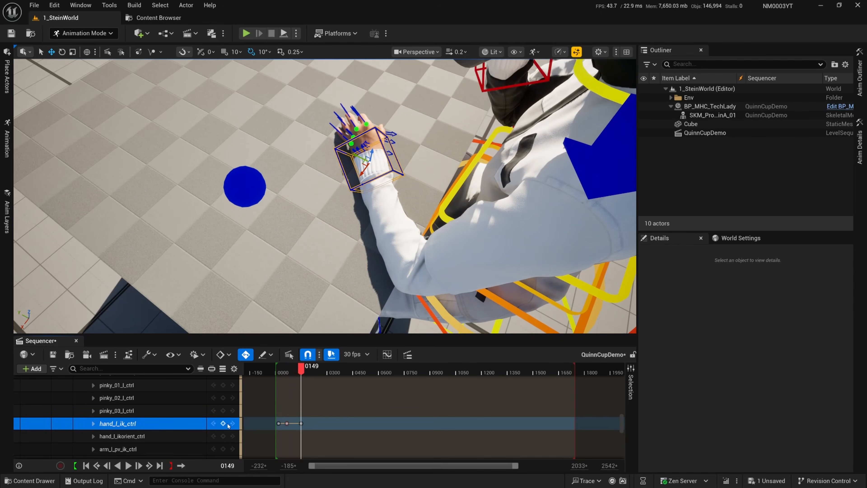
- Select the right hand's IK control and key hand_r_ik_ctrl at frame 0
mouse_move(345, 301)
right_down()
mouse_move(372, 273)
mouse_move(413, 294)
mouse_move(457, 273)
mouse_move(470, 276)
mouse_move(341, 280)
mouse_move(336, 267)
mouse_move(335, 291)
right_up()
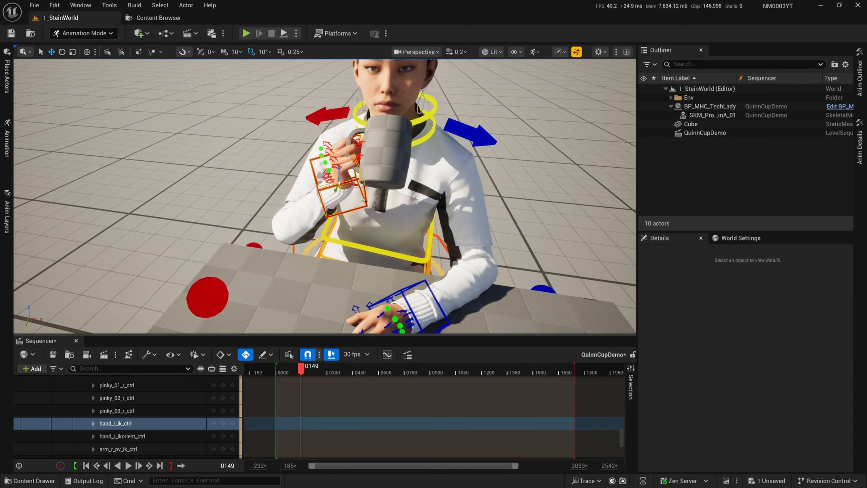
click(299, 367)
key(Up)
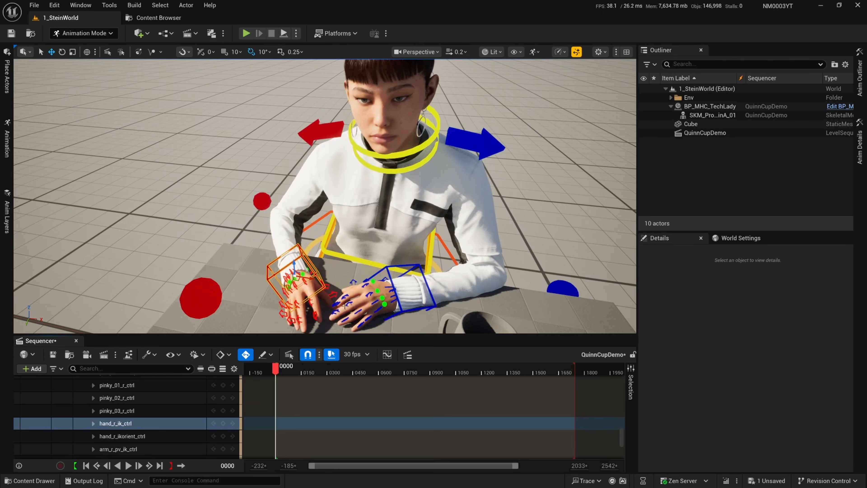
right_drag(344, 305, 382, 277)
click(223, 424)
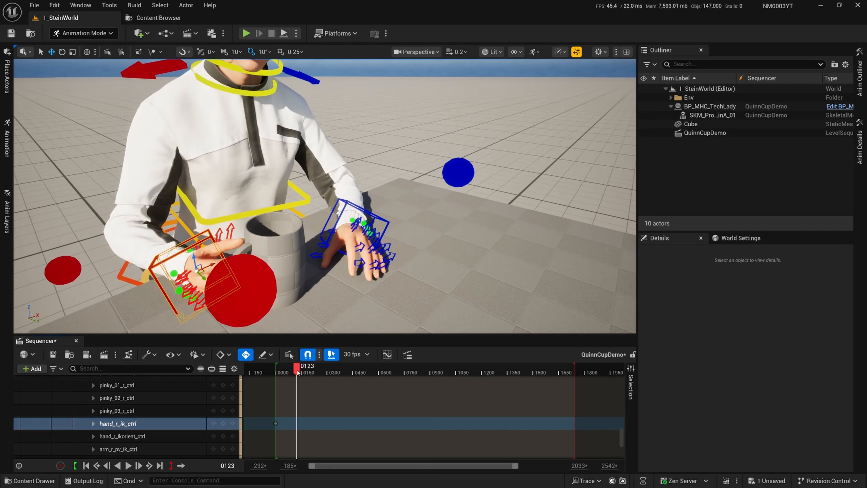
- Key hand_r_ik_ctrl at frame 110, just before the right hand reaches the mug
right_drag(307, 283, 385, 297)
drag(296, 372, 296, 374)
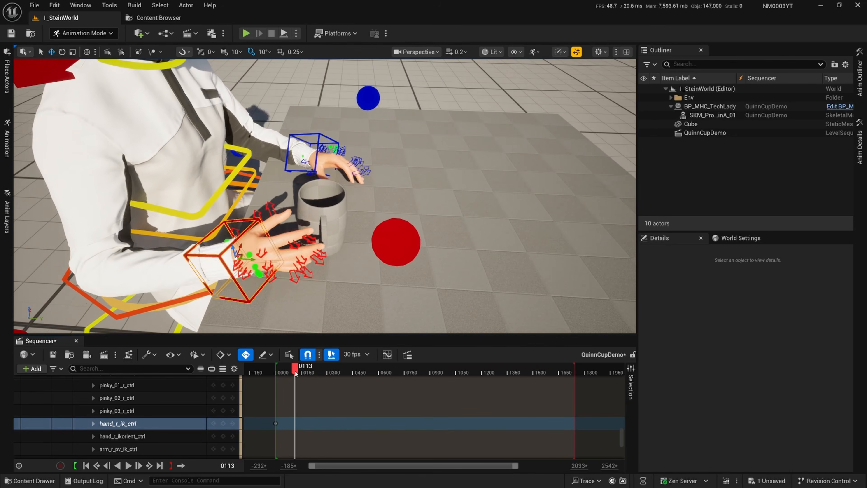
click(224, 425)
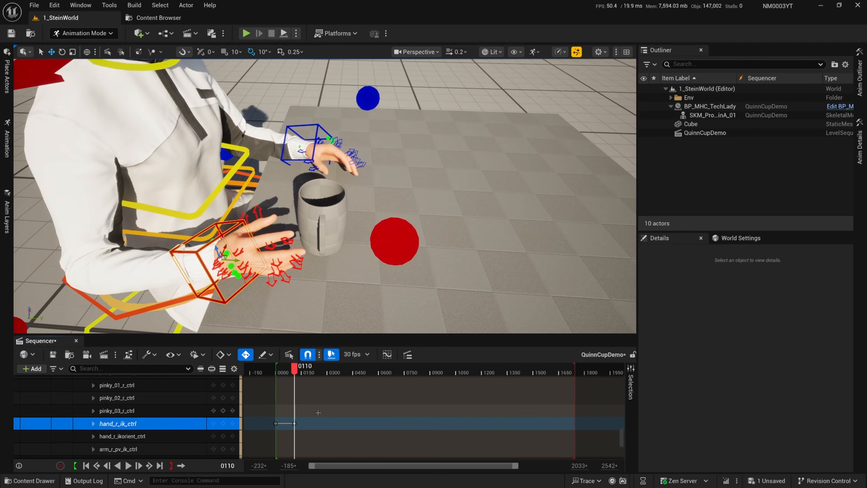
- Reposition hand_r_ik_ctrl at frame 125 so the right hand grips the mug handle
ctrl+scroll(295, 392, up, 5)
click(301, 373)
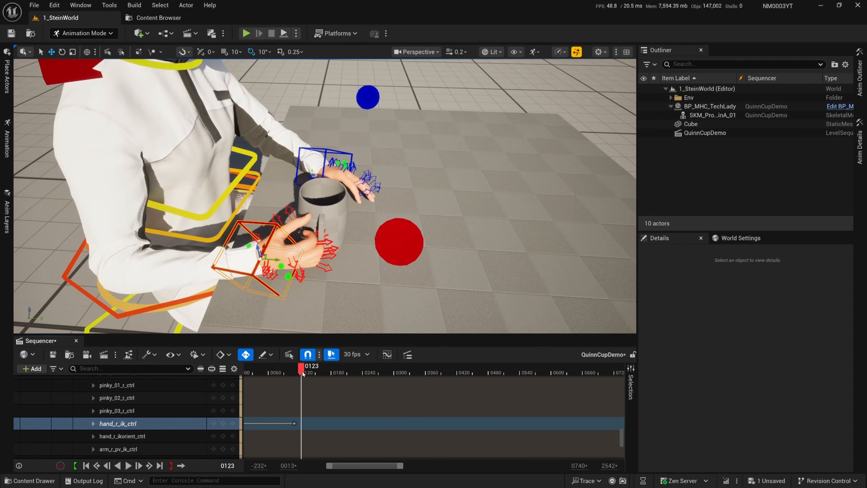
mouse_move(136, 75)
right_down()
mouse_move(126, 109)
mouse_move(147, 102)
mouse_move(150, 85)
mouse_move(137, 74)
right_up()
scroll(318, 214, up, 3)
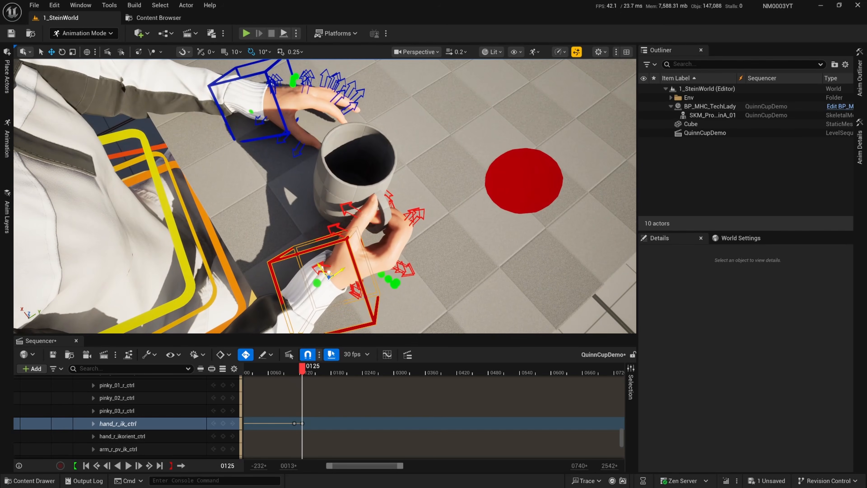
right_drag(383, 221, 315, 171)
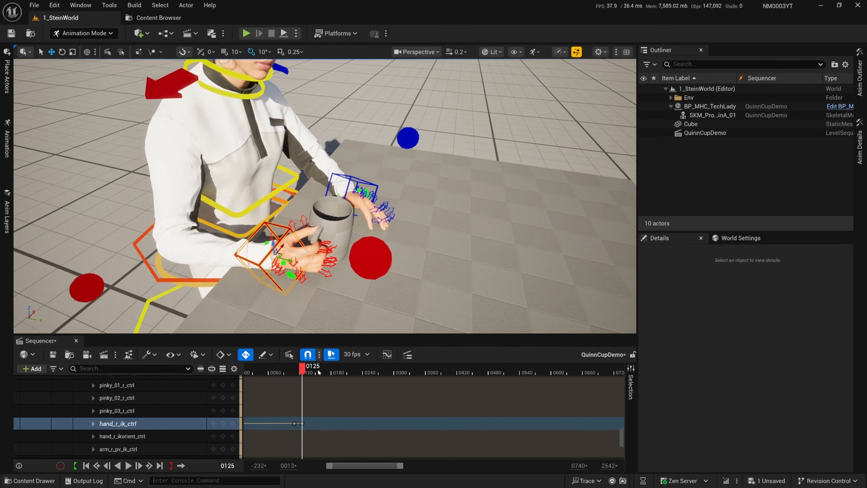
- Key hand_r_ik_ctrl at frame 212, as the right hand brings the mug back down to the table
drag(305, 368, 316, 369)
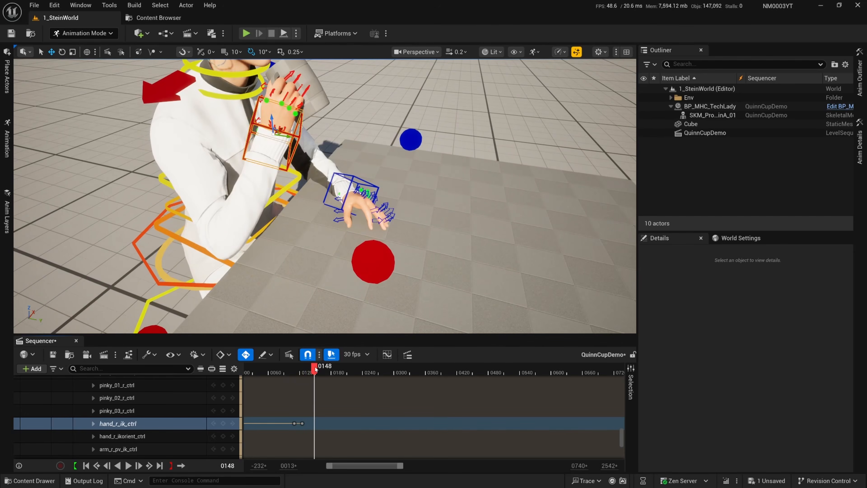
right_drag(321, 274, 314, 236)
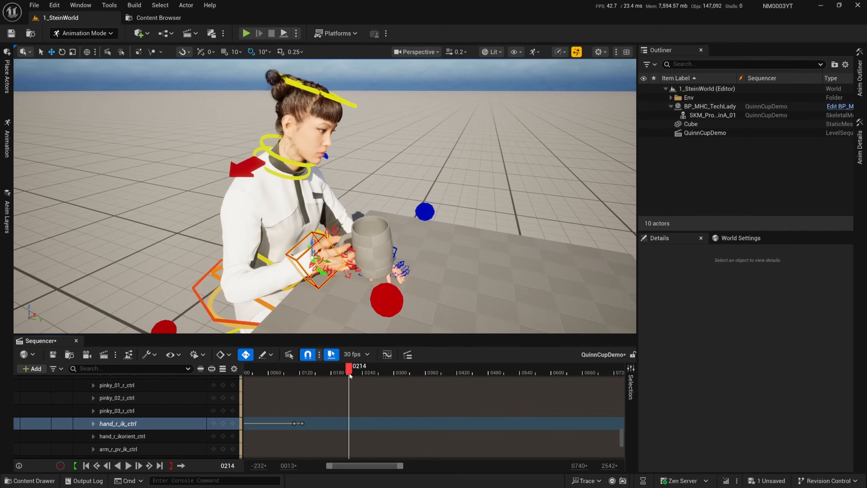
drag(350, 375, 348, 375)
click(224, 423)
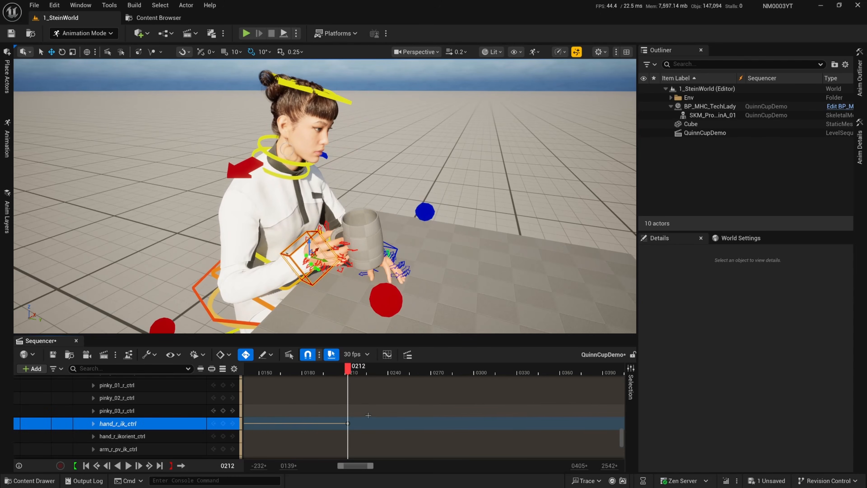
- Move hand_r_ik_ctrl toward the mug at frame 222 so the right fingers wrap around the handle
scroll(368, 415, up, 1)
right_drag(341, 205, 346, 191)
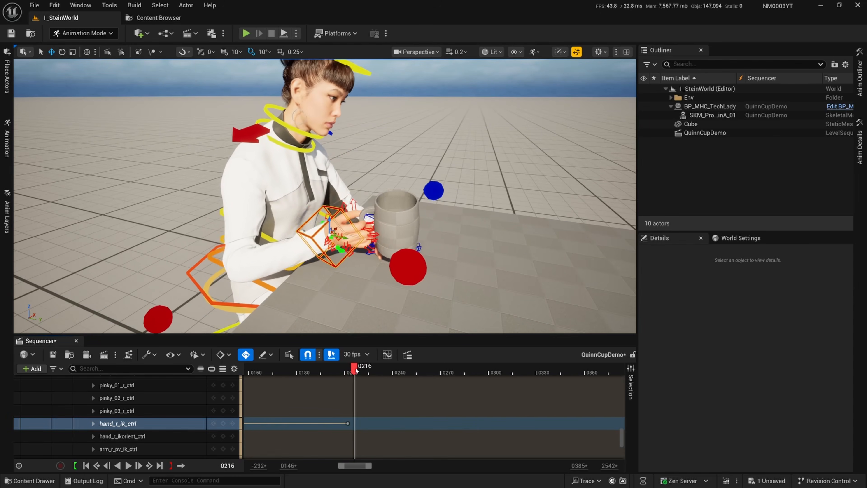
scroll(392, 239, up, 3)
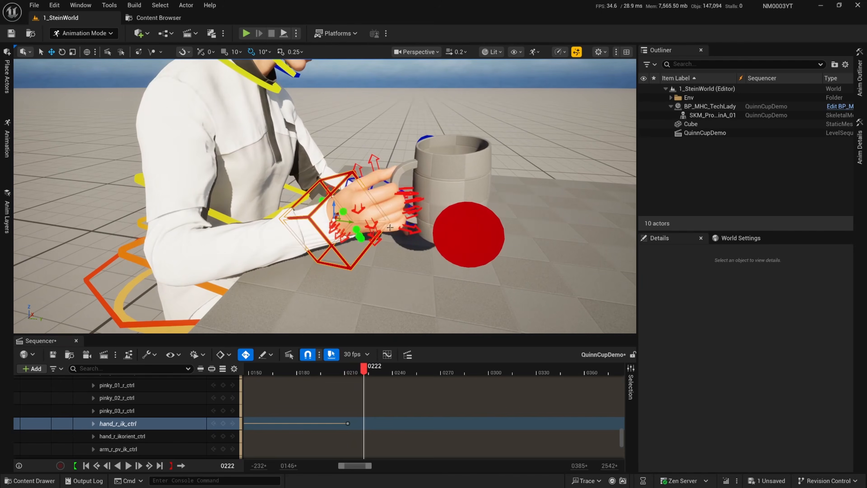
right_drag(366, 222, 334, 217)
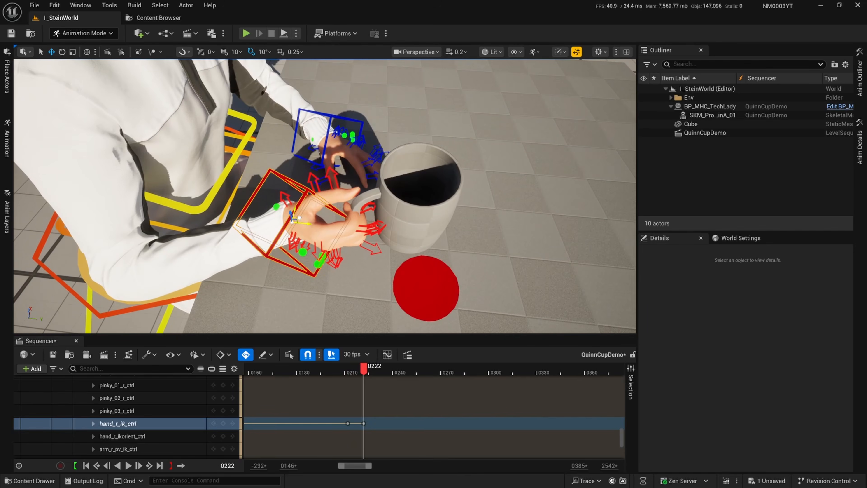
drag(300, 217, 310, 215)
mouse_move(364, 369)
mouse_down()
mouse_move(355, 370)
mouse_move(389, 373)
mouse_move(364, 371)
mouse_up()
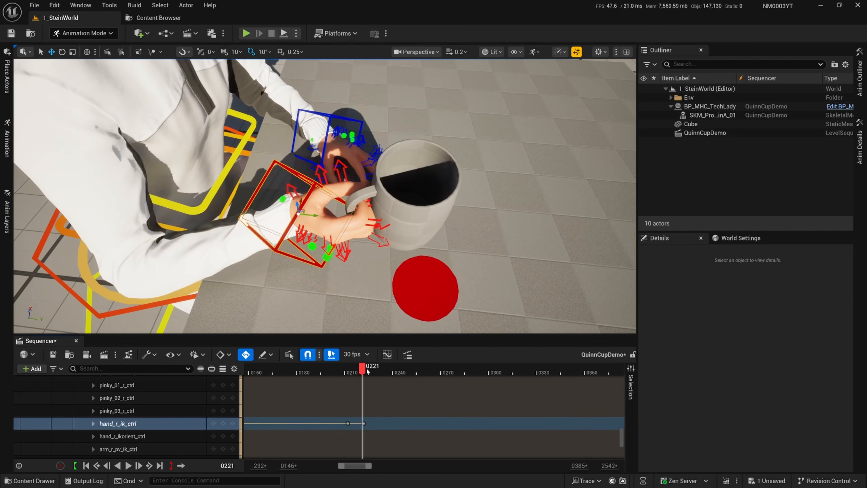
right_drag(324, 205, 377, 278)
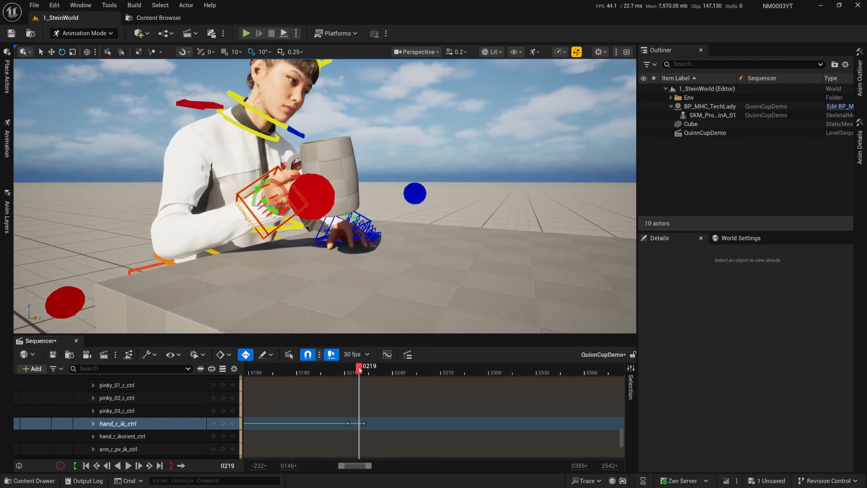
- Key hand_r_ik_ctrl at frame 257, adjust the right hand's resting position on the table at frame 263, and save the sequence
key(space)
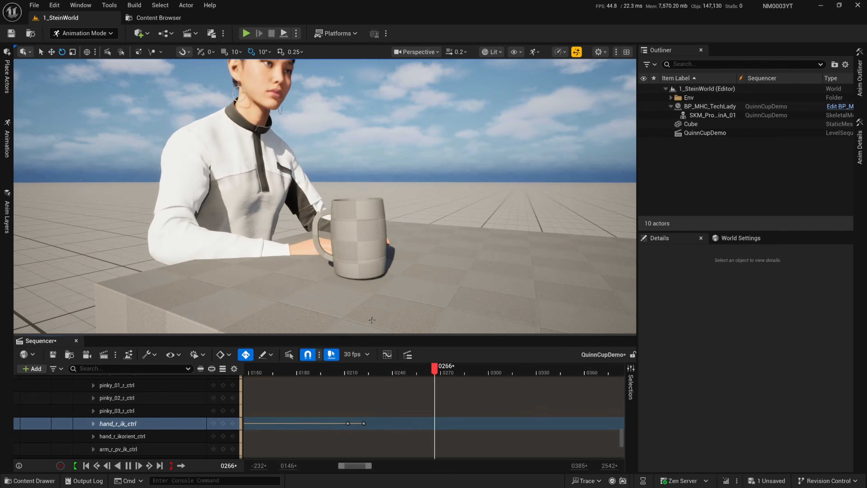
right_drag(342, 205, 375, 239)
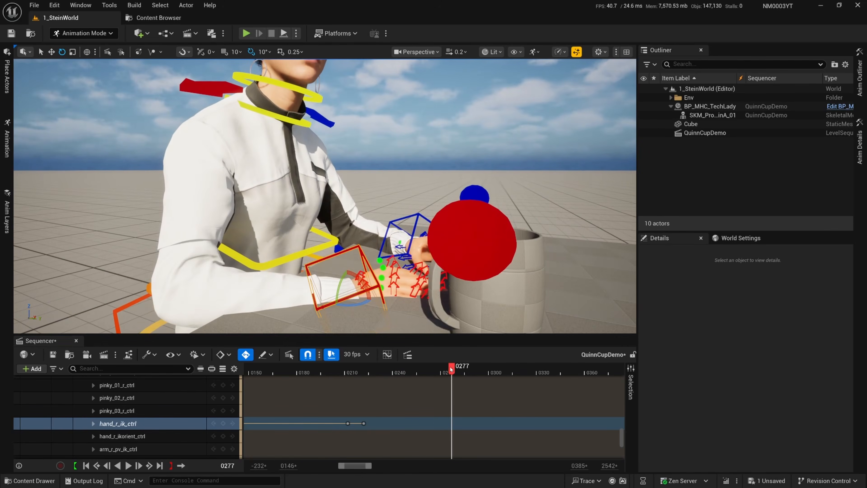
drag(451, 367, 421, 369)
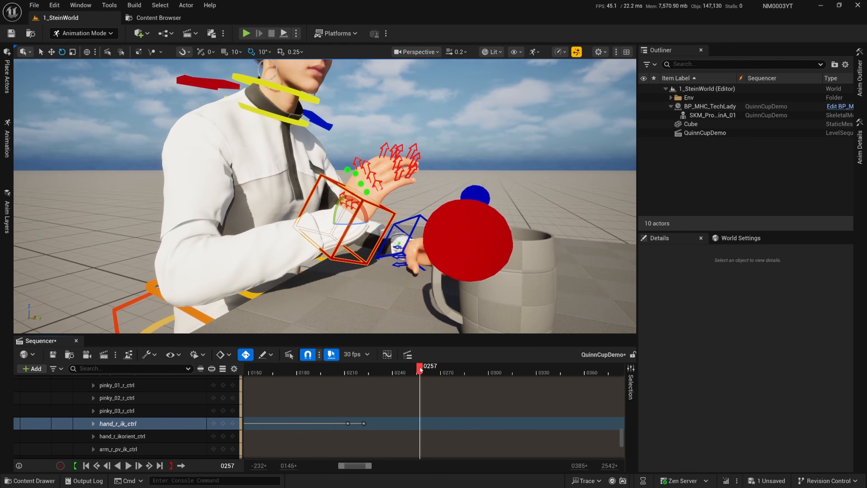
click(223, 423)
drag(422, 372, 432, 372)
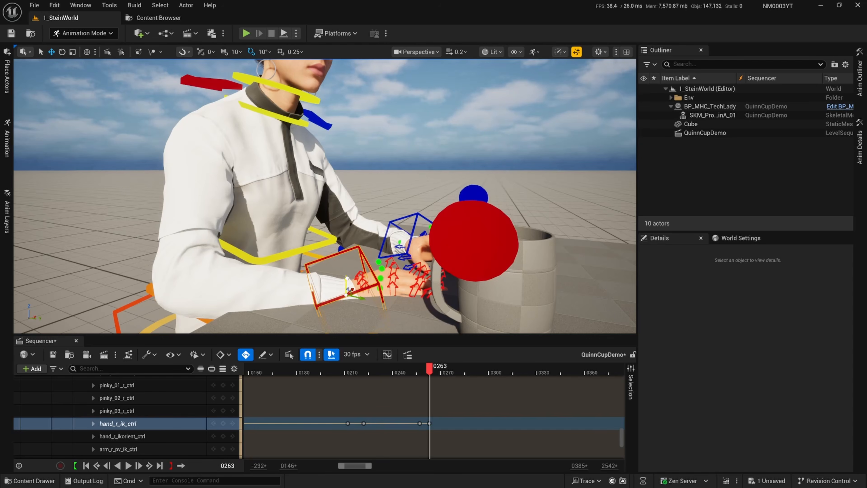
key(ctrl+s)
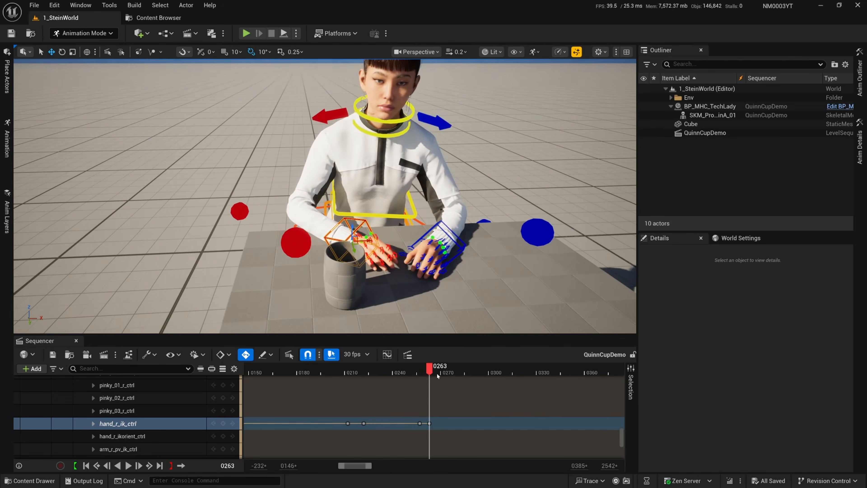
- Review the animation from frame 263 to frame 575, checking how both hands rest on the table beside the mug
right_drag(489, 382, 448, 382)
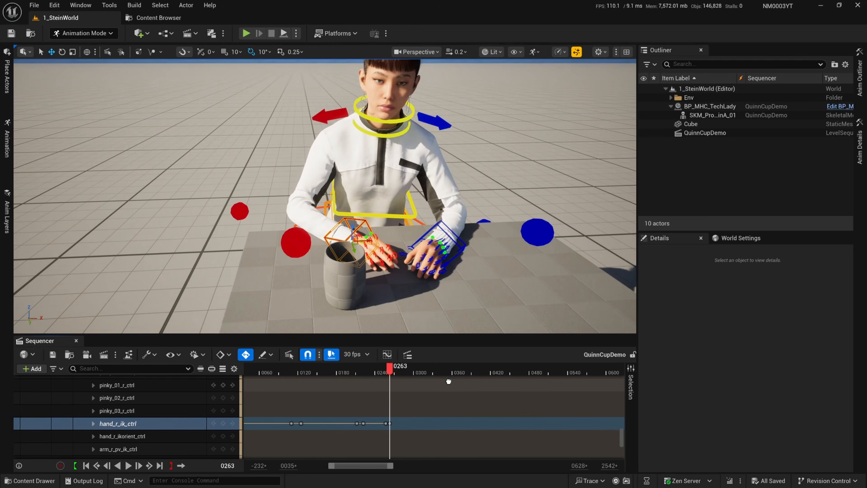
drag(392, 372, 514, 373)
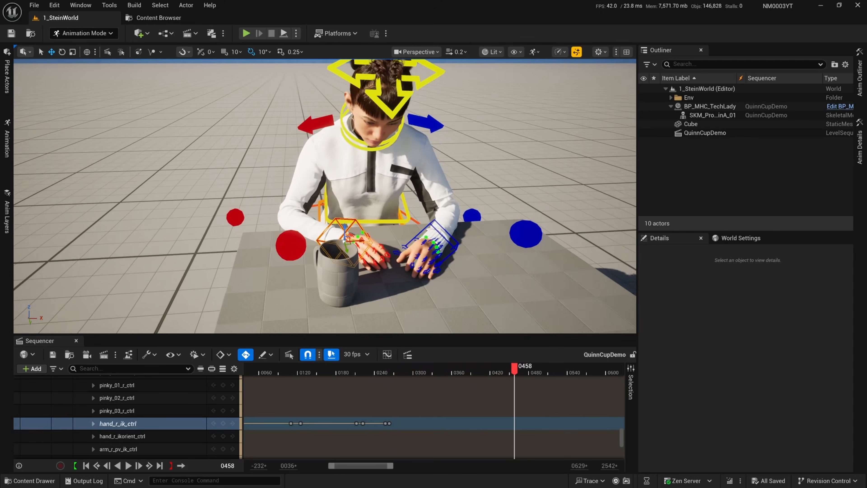
right_drag(341, 205, 294, 199)
ctrl+scroll(516, 400, down, 4)
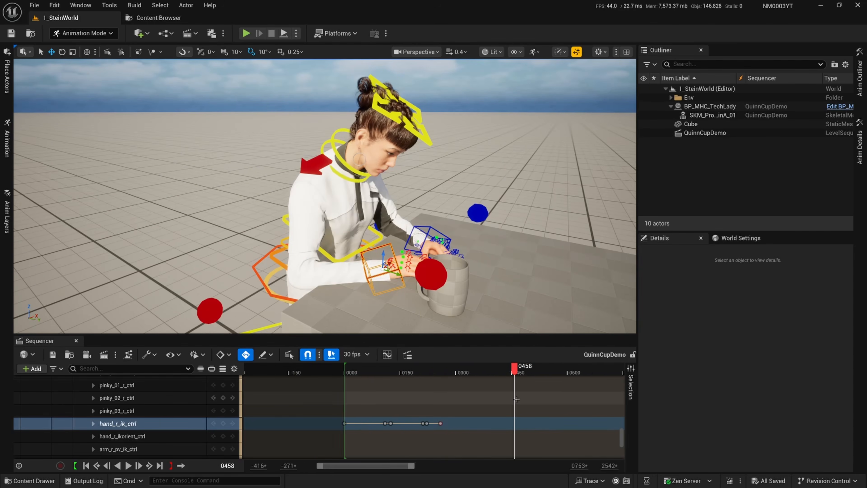
right_drag(434, 272, 421, 256)
scroll(434, 273, up, 3)
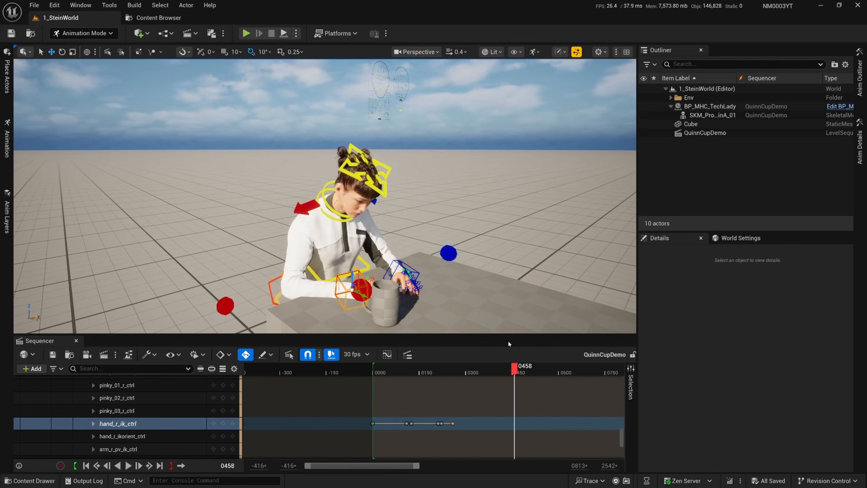
ctrl+scroll(511, 392, down, 2)
right_drag(576, 389, 448, 388)
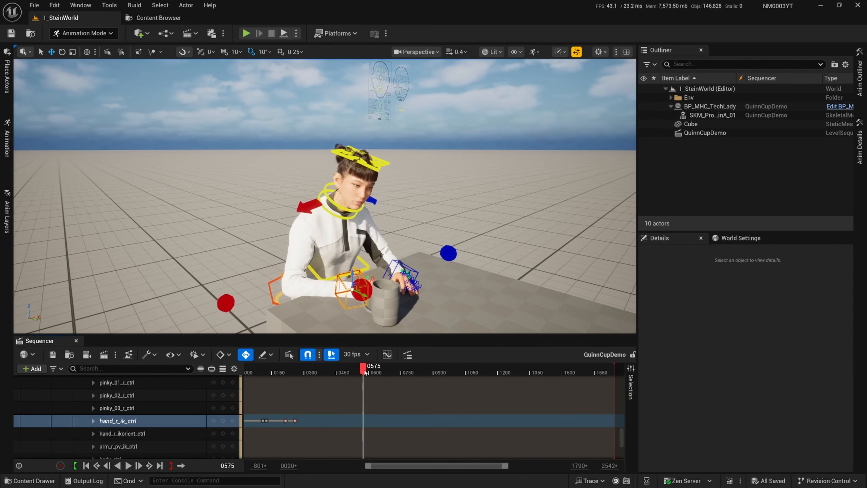
- Key hand_r_ik_ctrl shortly before frame 615, as the right hand reaches for the mug again
alt+drag(372, 273, 436, 294)
drag(373, 373, 372, 372)
click(228, 422)
- Move hand_r_ik_ctrl at frame 615 so the right fingers meet the mug handle
right_drag(399, 313, 560, 312)
mouse_move(419, 266)
right_down()
mouse_move(418, 245)
mouse_move(419, 266)
right_up()
drag(414, 225, 404, 231)
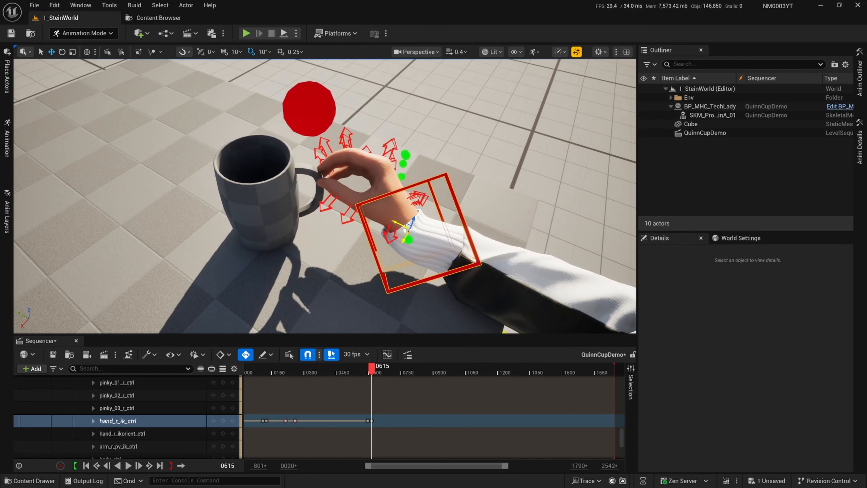
right_drag(308, 162, 331, 162)
- Add another hand_r_ik_ctrl key shortly after frame 615 to refine the grip on the mug handle
drag(373, 371, 384, 371)
alt+drag(409, 253, 273, 226)
right_drag(342, 218, 266, 188)
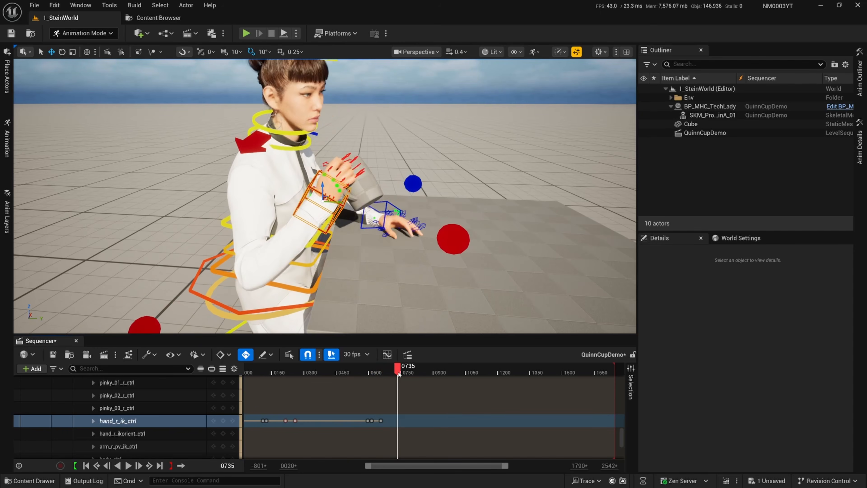
- Check the right hand through the second drink and key hand_r_ik_ctrl at frame 988
right_drag(399, 267, 317, 256)
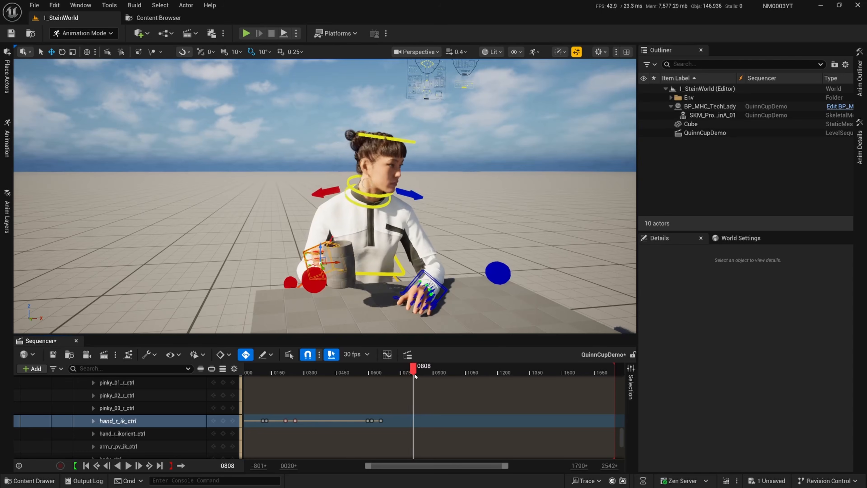
mouse_move(425, 375)
mouse_down()
mouse_move(434, 376)
mouse_move(430, 363)
mouse_up()
right_drag(420, 274, 305, 158)
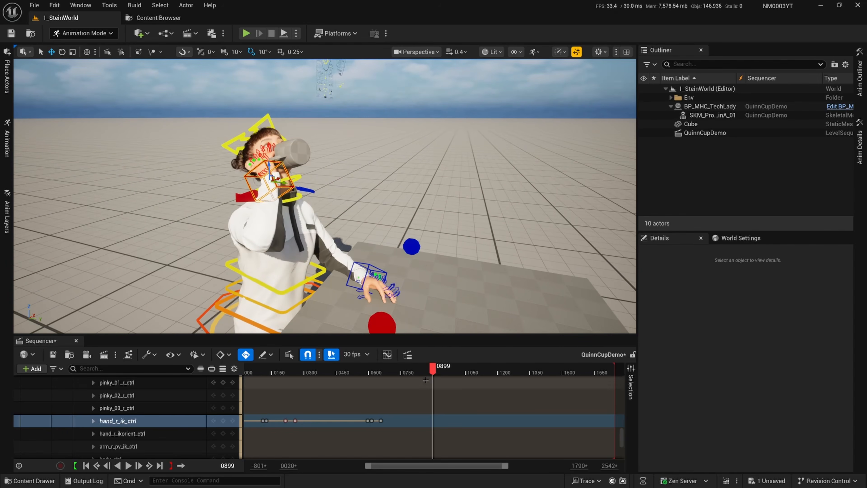
drag(449, 373, 451, 373)
click(223, 421)
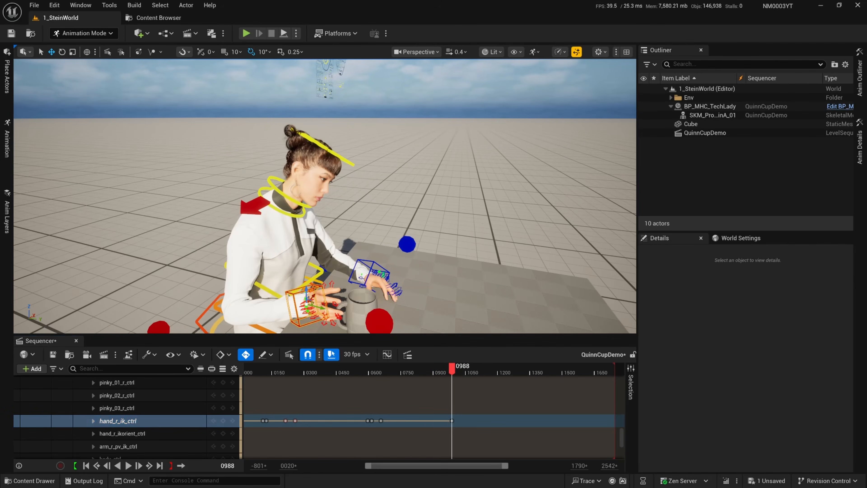
- Select the left hand's IK control and key hand_l_ik_ctrl at frame 988
alt+drag(431, 307, 345, 316)
alt+drag(345, 219, 336, 244)
click(289, 247)
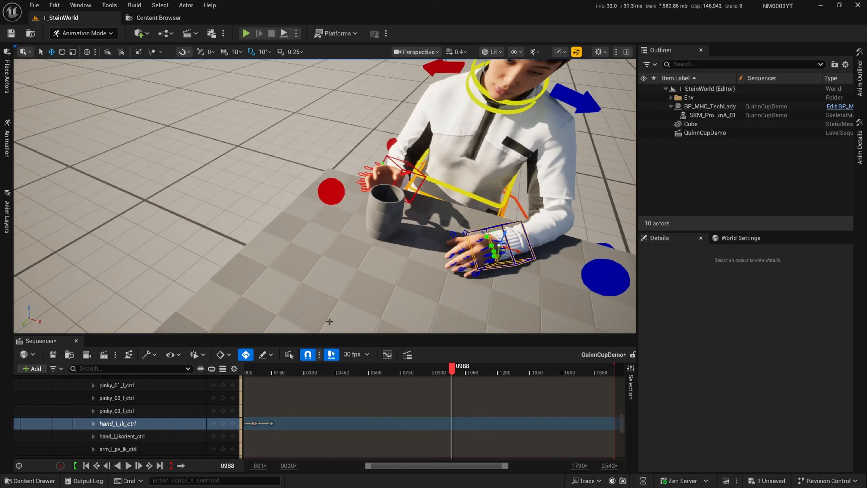
click(224, 423)
- Key hand_l_ik_ctrl at frame 1107, just before the left hand catches the tossed mug
drag(452, 372, 464, 372)
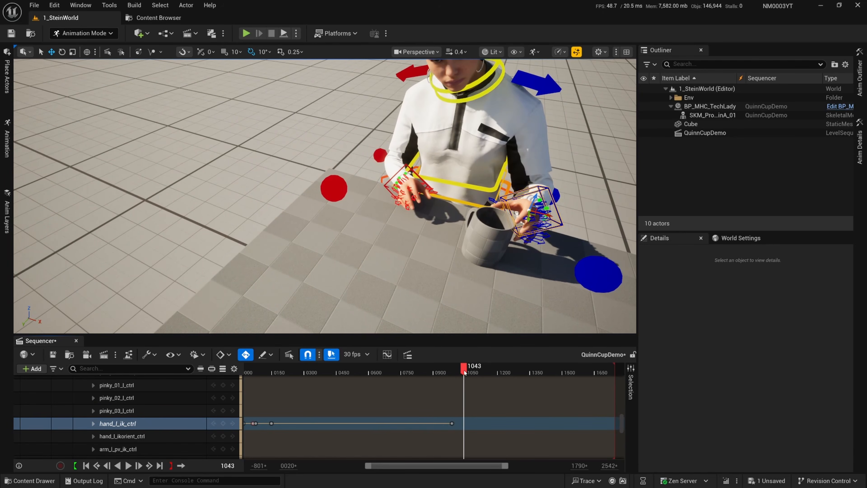
alt+drag(406, 296, 503, 308)
mouse_move(468, 370)
mouse_down()
mouse_move(484, 371)
mouse_move(470, 372)
mouse_up()
right_drag(428, 287, 300, 289)
mouse_move(315, 221)
right_down()
mouse_move(273, 233)
mouse_move(266, 246)
mouse_move(290, 225)
mouse_move(393, 213)
mouse_move(369, 225)
mouse_move(382, 213)
mouse_move(305, 227)
right_up()
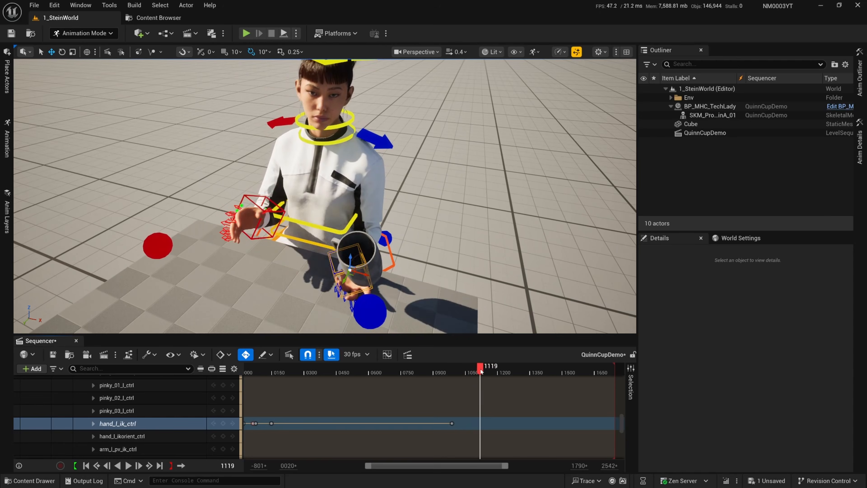
click(223, 423)
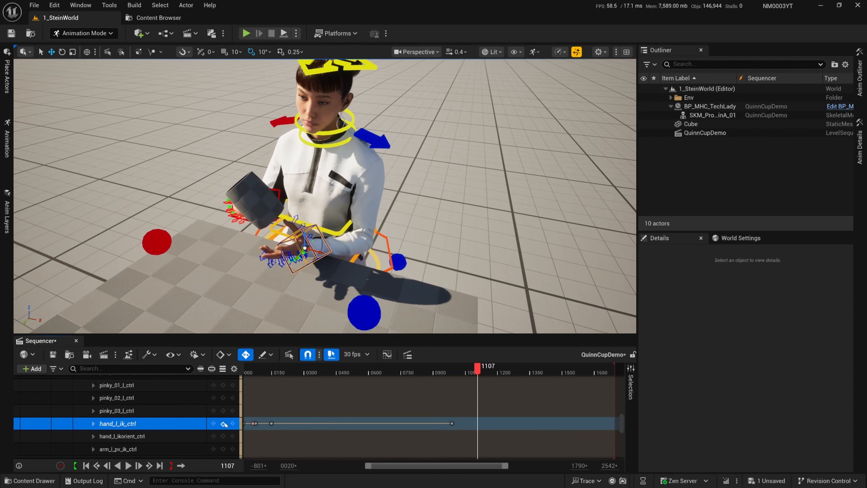
- Reposition hand_l_ik_ctrl at frame 1117 so the left hand meets the mug's base, and save the sequence
drag(477, 372, 480, 372)
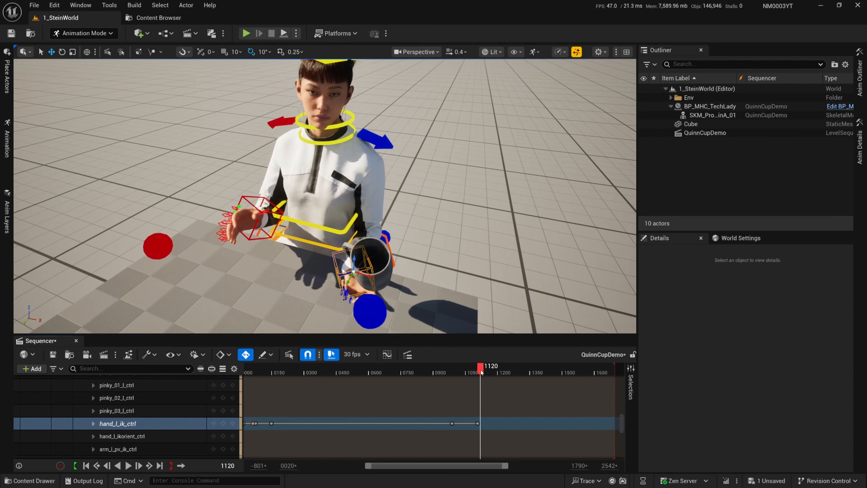
alt+drag(440, 266, 303, 218)
right_drag(385, 260, 368, 263)
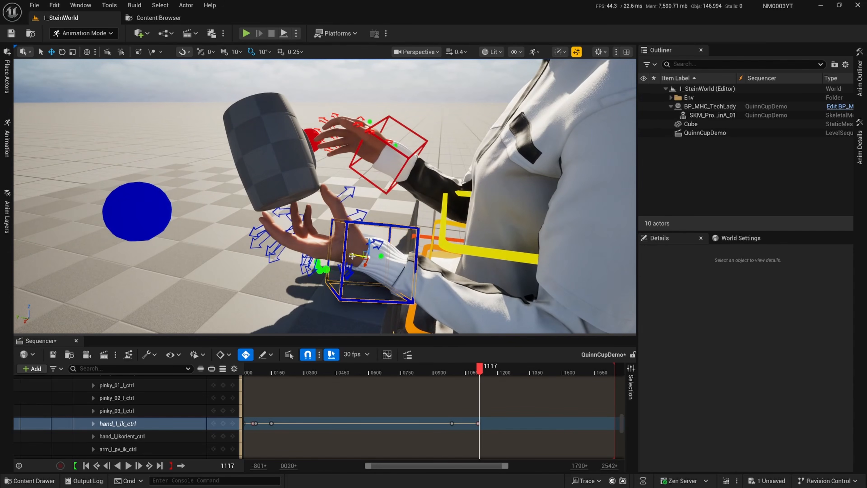
alt+drag(361, 255, 327, 304)
scroll(337, 250, up, 5)
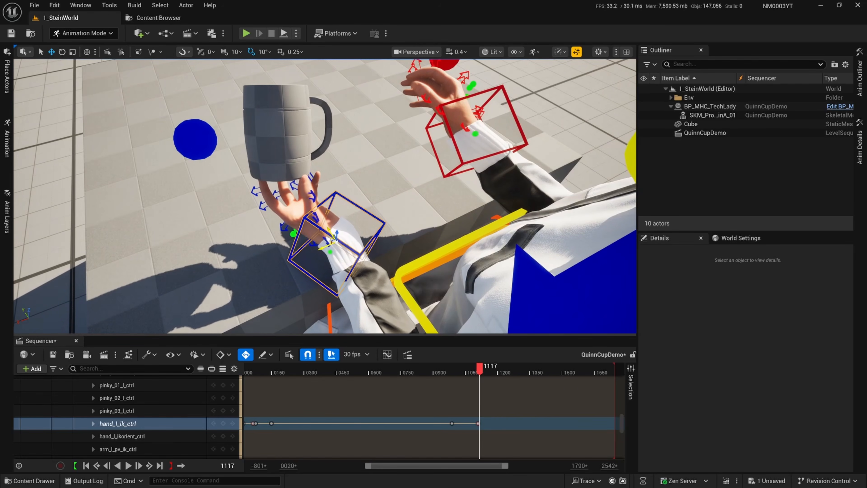
right_drag(355, 231, 452, 196)
right_drag(386, 255, 467, 268)
key(ctrl+s)
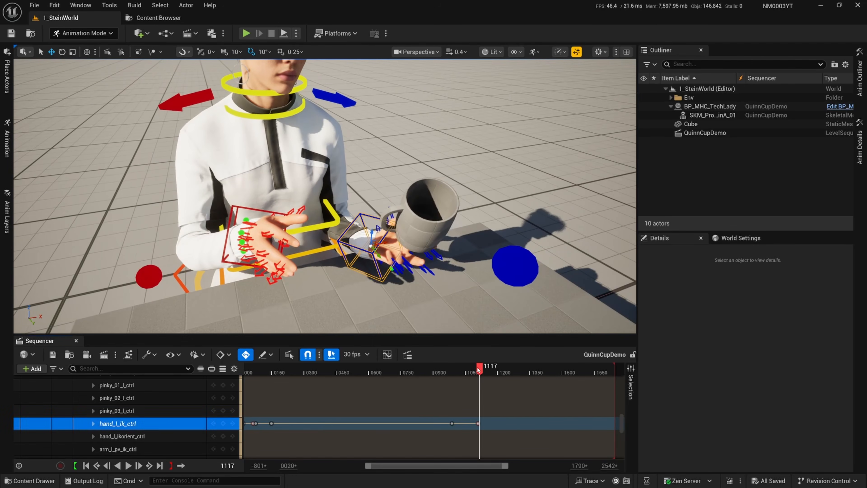
- Adjust hand_l_ik_ctrl at frame 1125 to keep the left hand against the base of the mug
mouse_move(479, 369)
mouse_down()
mouse_move(470, 370)
mouse_move(482, 372)
mouse_up()
right_drag(461, 273, 435, 259)
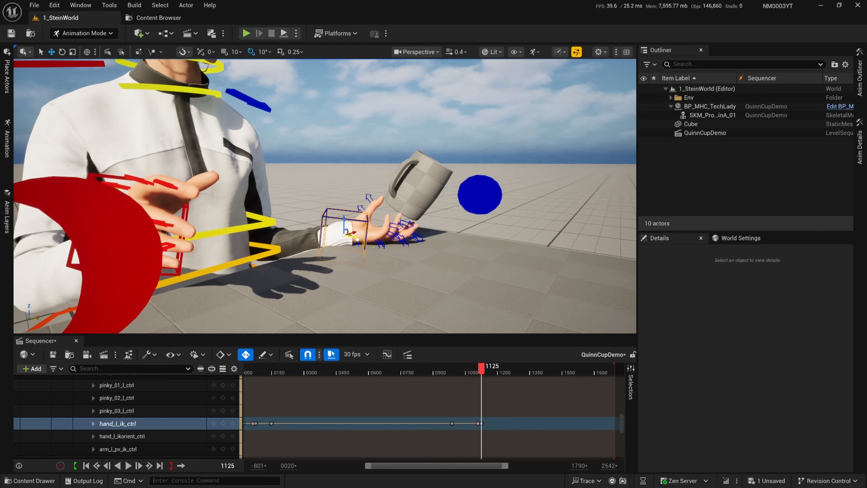
- Key hand_l_ik_ctrl at frame 1204, with the left hand resting on the table, and save the sequence
mouse_move(483, 369)
mouse_down()
mouse_move(475, 370)
mouse_move(499, 373)
mouse_up()
click(233, 422)
mouse_move(299, 249)
right_down()
mouse_move(301, 256)
mouse_move(298, 249)
right_up()
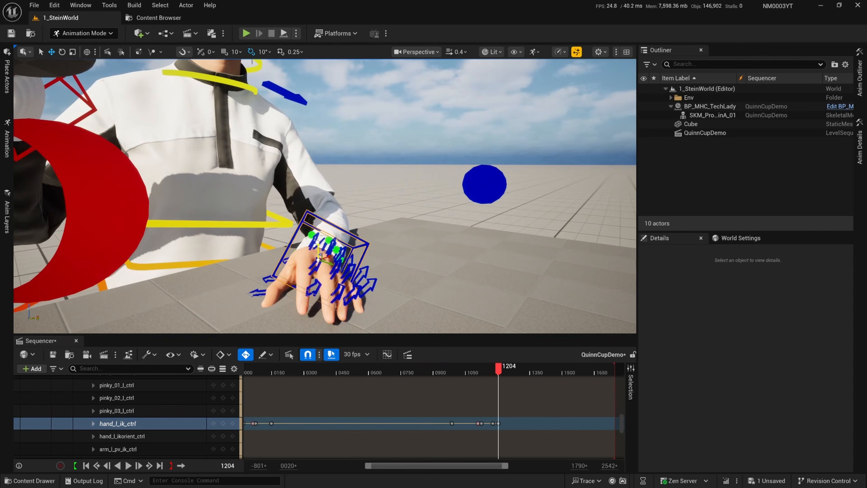
key(ctrl+s)
- Scrub through the section up to about frame 1437 and select the right hand's IK control, hand_r_ik_ctrl
right_drag(318, 241, 299, 251)
ctrl+scroll(488, 386, down, 2)
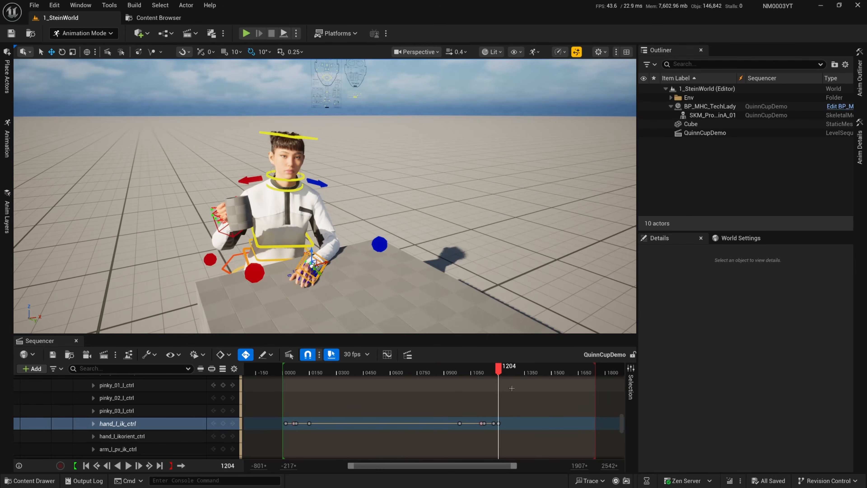
right_drag(524, 387, 470, 384)
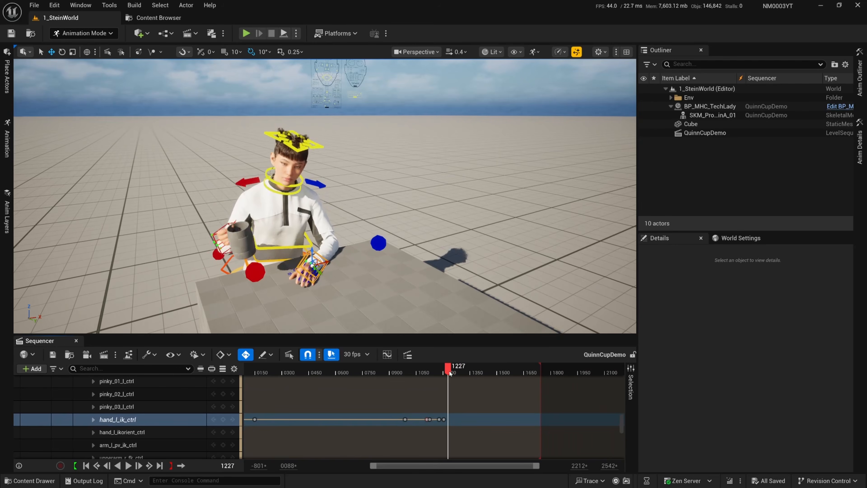
drag(453, 374, 485, 376)
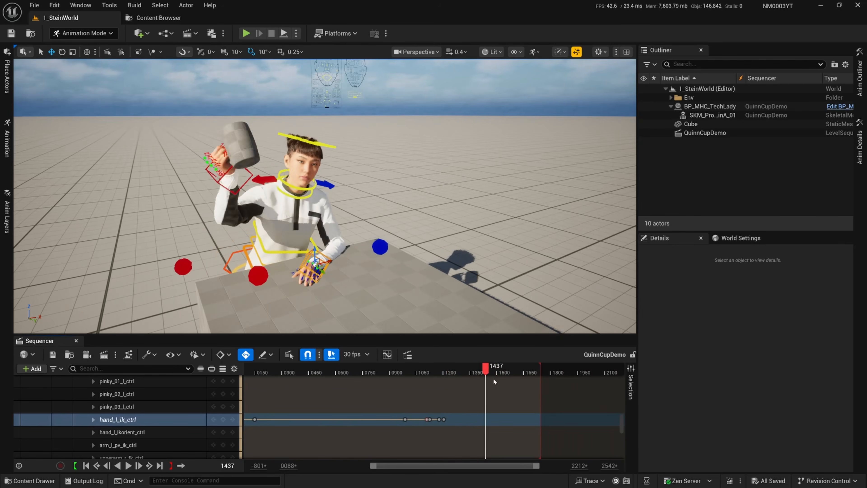
right_drag(367, 271, 485, 306)
click(355, 223)
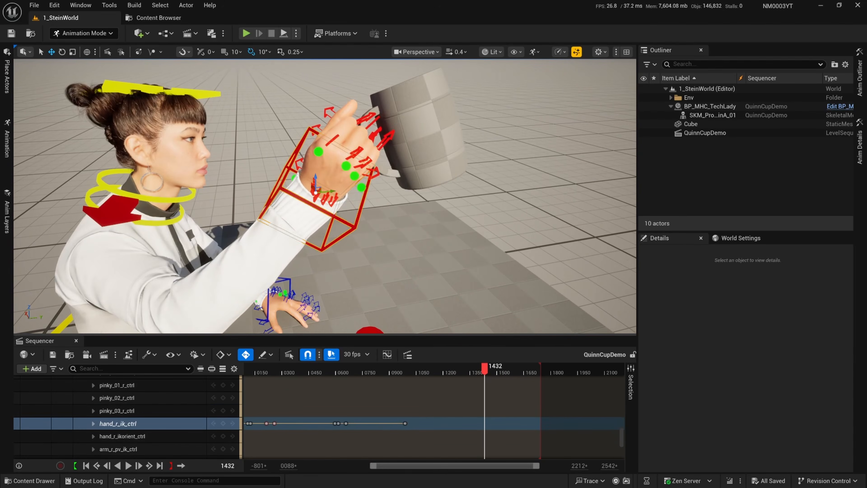
- Key hand_r_ik_ctrl at frame 1228, while the right hand holds the mug above the table
right_drag(355, 223, 376, 205)
mouse_move(487, 367)
mouse_down()
mouse_move(421, 383)
mouse_move(472, 383)
mouse_up()
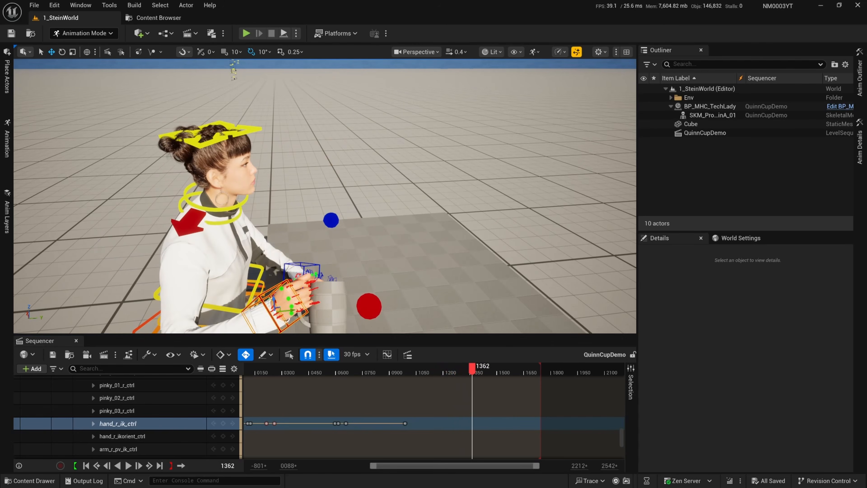
key(f)
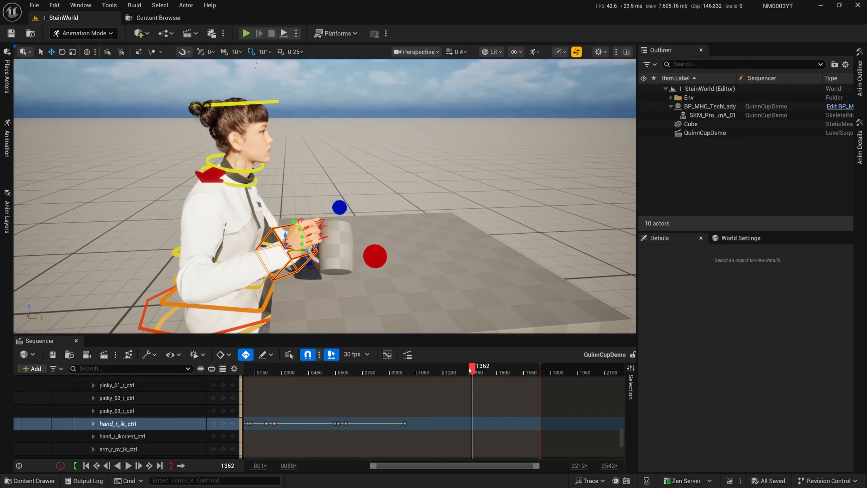
drag(472, 371, 449, 373)
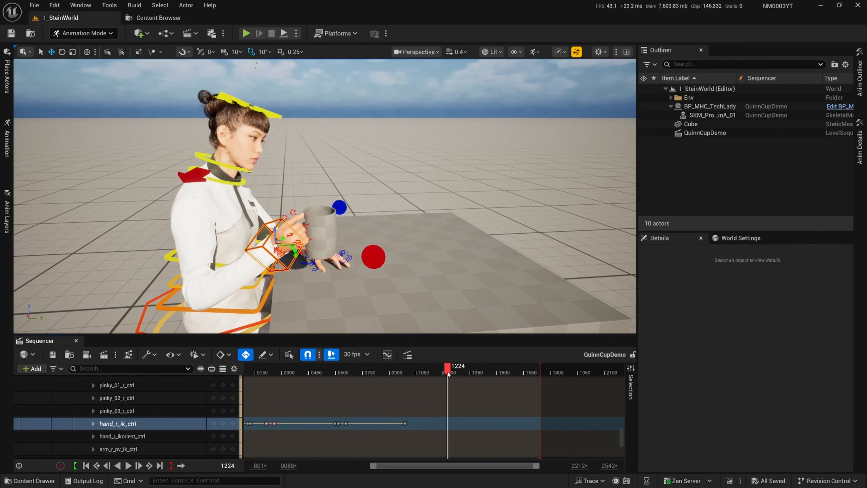
key(s)
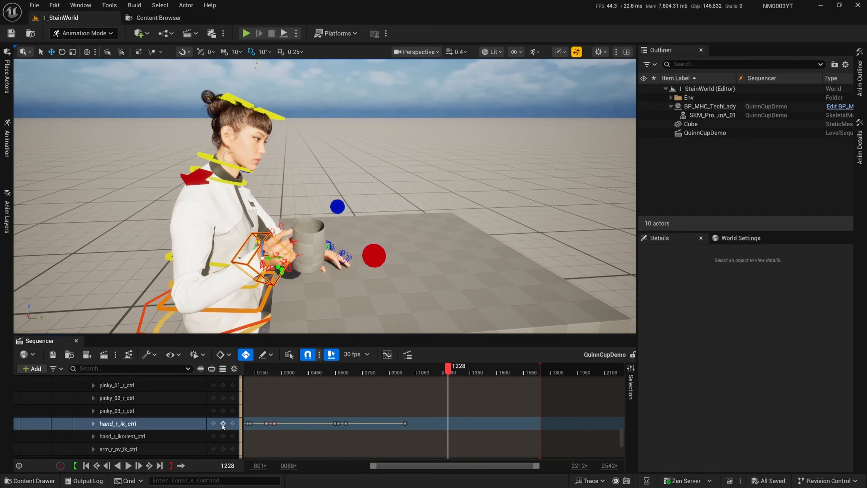
- Reposition hand_r_ik_ctrl at frame 1296 to bring the right hand to the raised mug's handle
drag(450, 372, 461, 375)
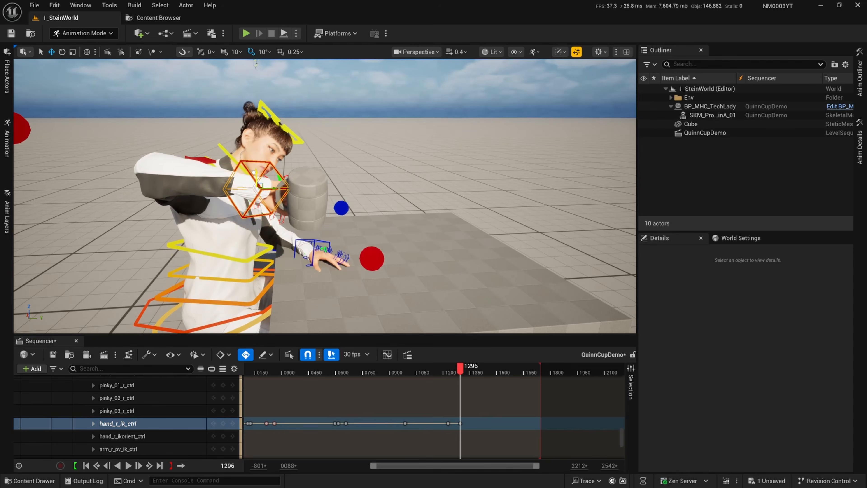
alt+drag(392, 164, 396, 233)
scroll(281, 186, up, 2)
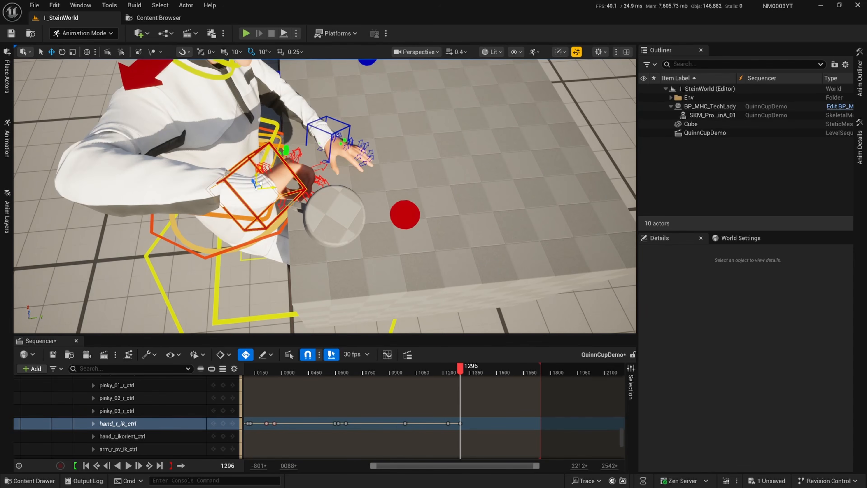
drag(256, 183, 249, 201)
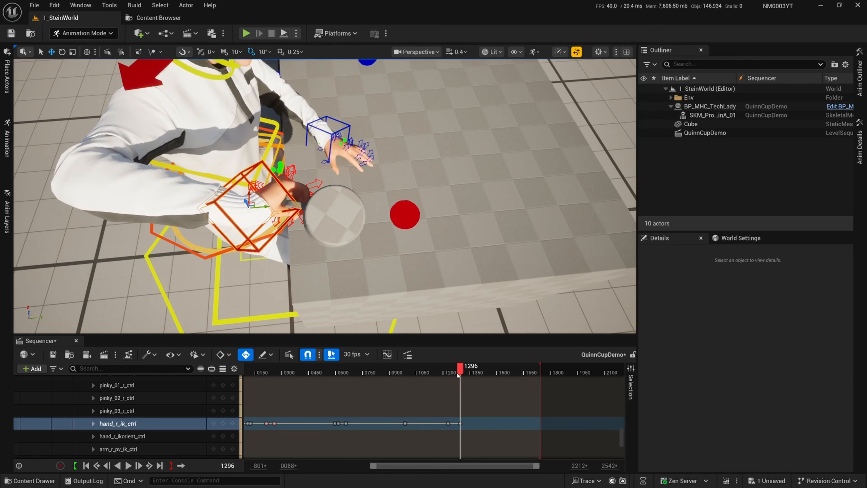
- Adjust hand_r_ik_ctrl at frame 1371 so the right hand meets the mug's handle, and save the sequence
drag(458, 375, 474, 374)
scroll(375, 239, up, 3)
middle_drag(368, 211, 364, 273)
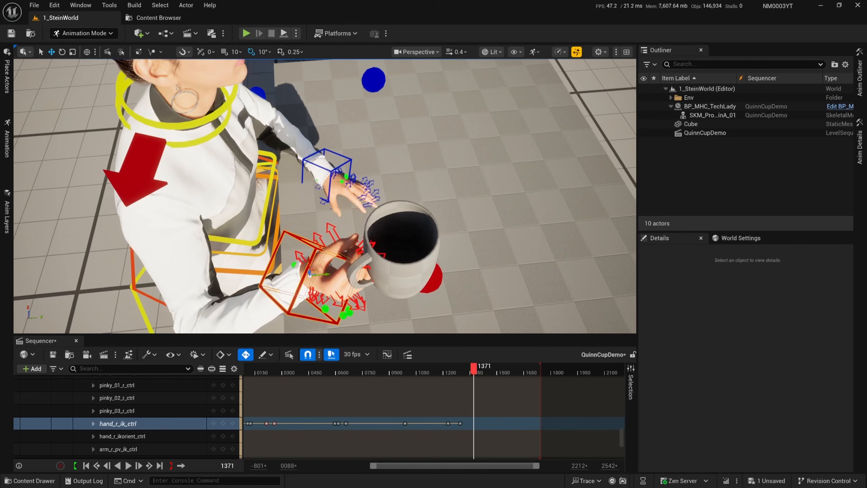
drag(318, 281, 319, 284)
right_drag(319, 284, 271, 273)
ctrl+scroll(494, 401, down, 4)
ctrl+scroll(493, 400, up, 2)
ctrl+scroll(478, 398, up, 2)
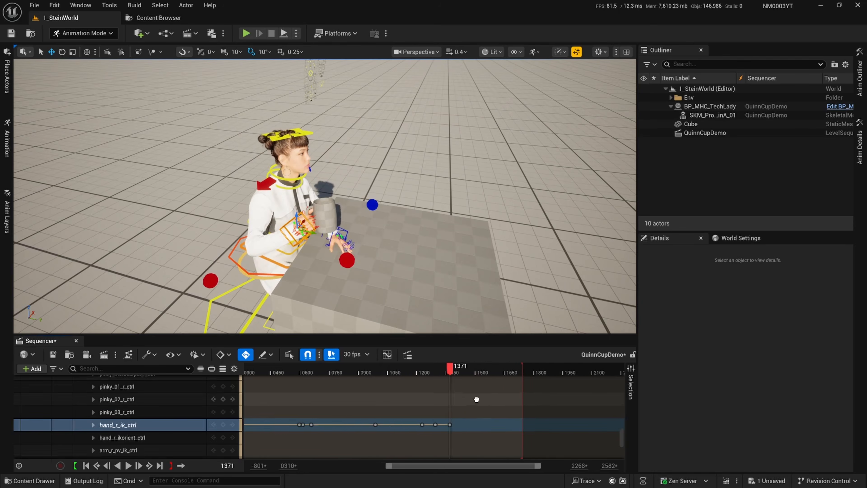
key(ctrl+s)
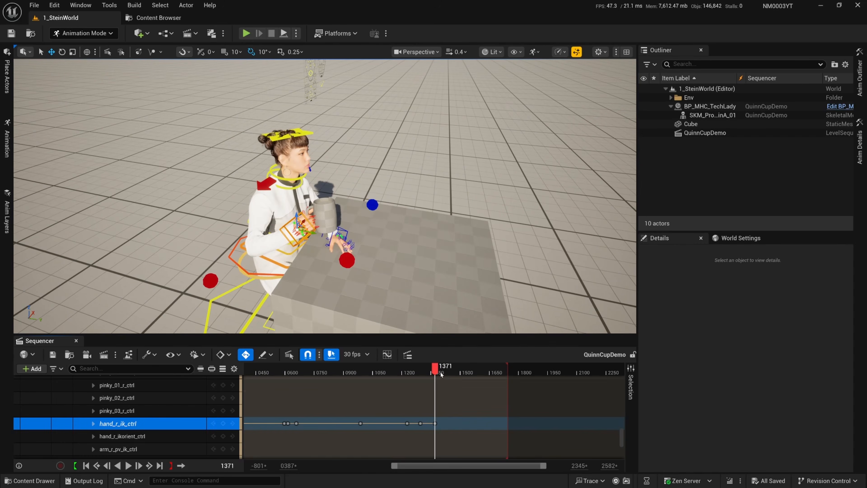
- Reposition hand_r_ik_ctrl at frame 1434 so the right hand grips the handle of the raised, tilted mug
drag(437, 370, 448, 370)
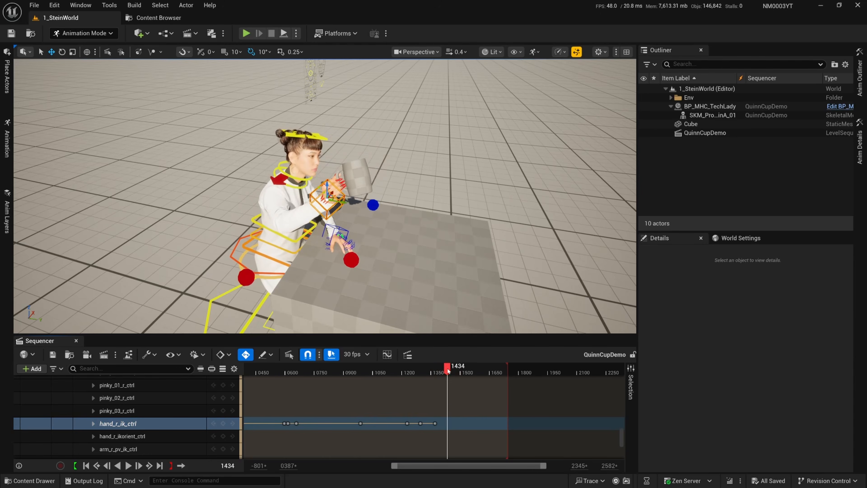
key(w)
mouse_move(365, 196)
right_down()
mouse_move(335, 197)
mouse_move(365, 197)
right_up()
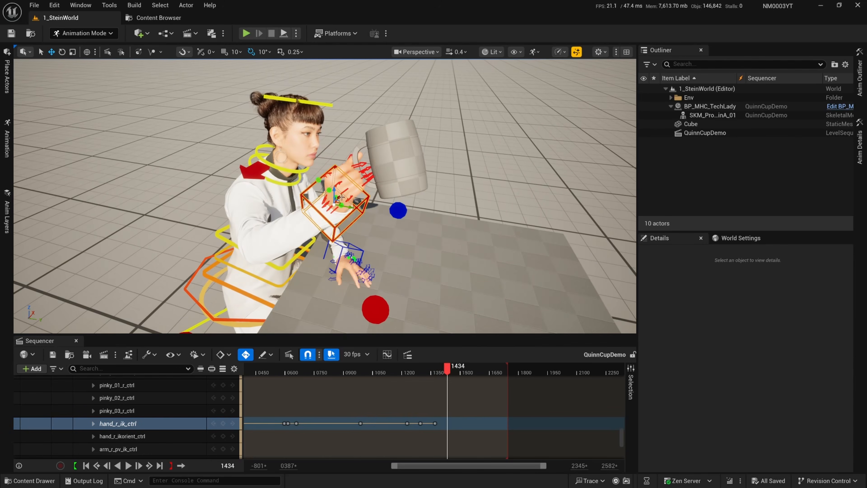
drag(338, 200, 346, 192)
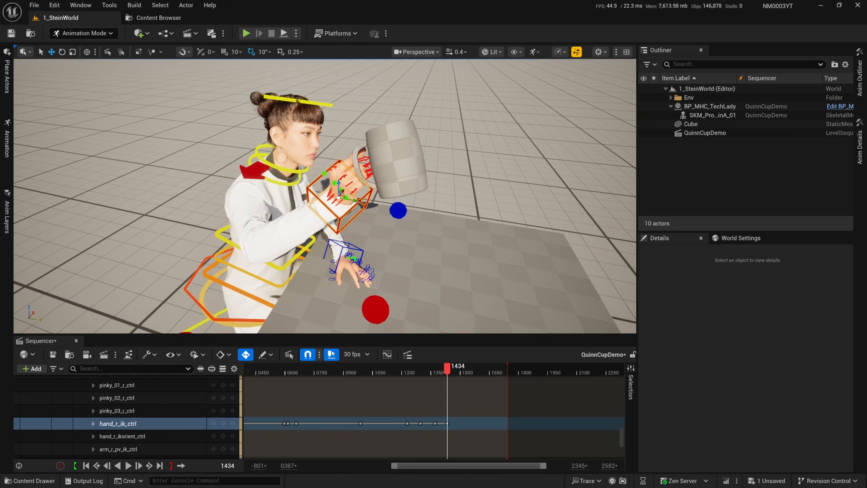
key(a)
mouse_move(358, 201)
right_down()
mouse_move(365, 209)
mouse_move(356, 204)
right_up()
key(e)
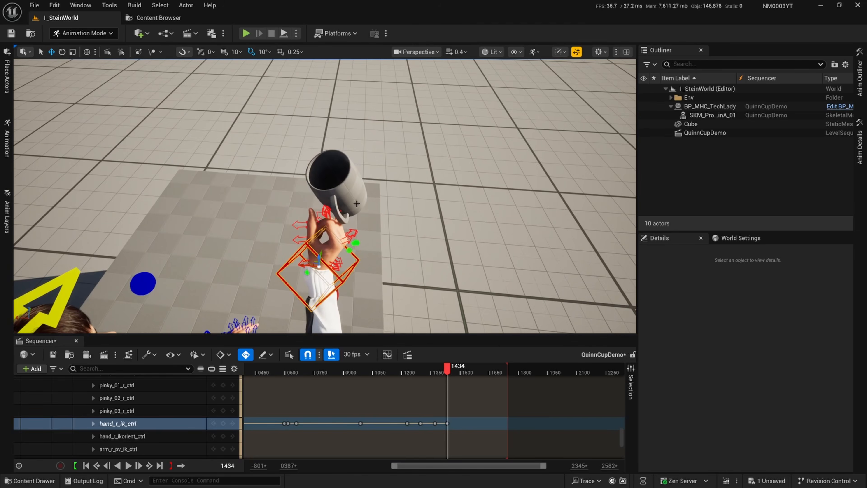
drag(313, 260, 329, 247)
key(d)
right_drag(329, 248, 345, 241)
key(q)
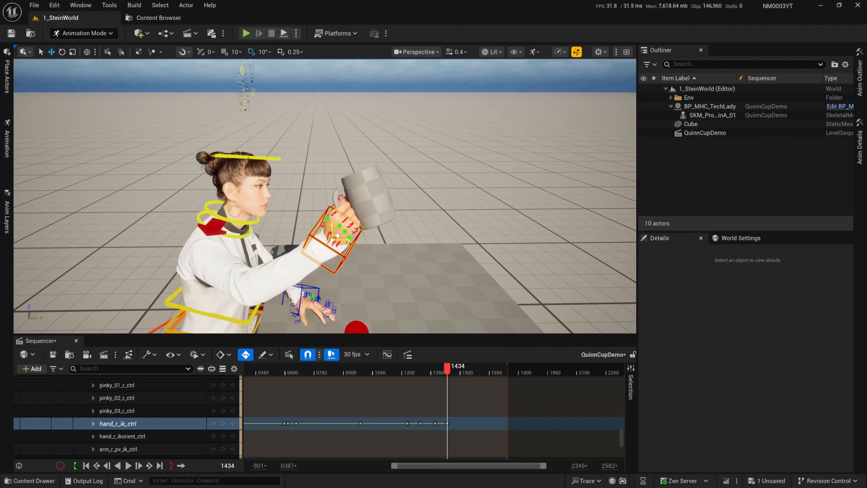
- Move hand_r_ik_ctrl slightly up and back at frame 1494 to correct the right hand's hold on the mug's handle
drag(442, 369, 462, 374)
key(q)
right_drag(407, 301, 395, 292)
drag(460, 369, 458, 370)
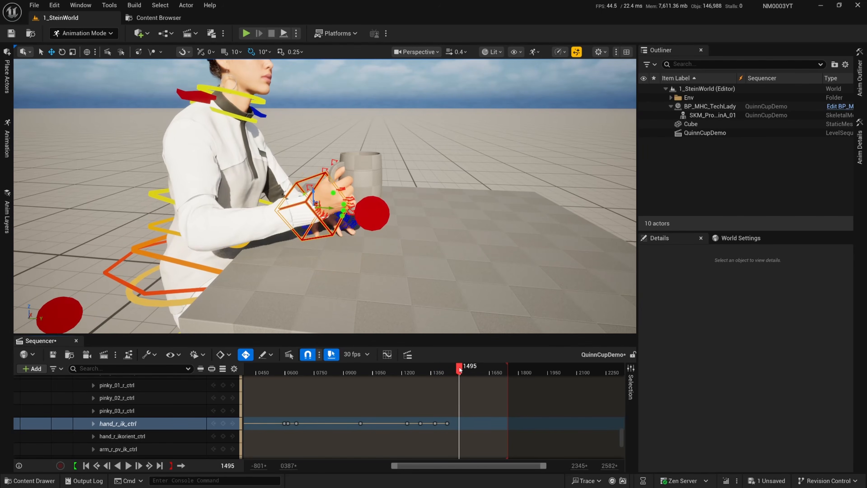
scroll(333, 186, up, 4)
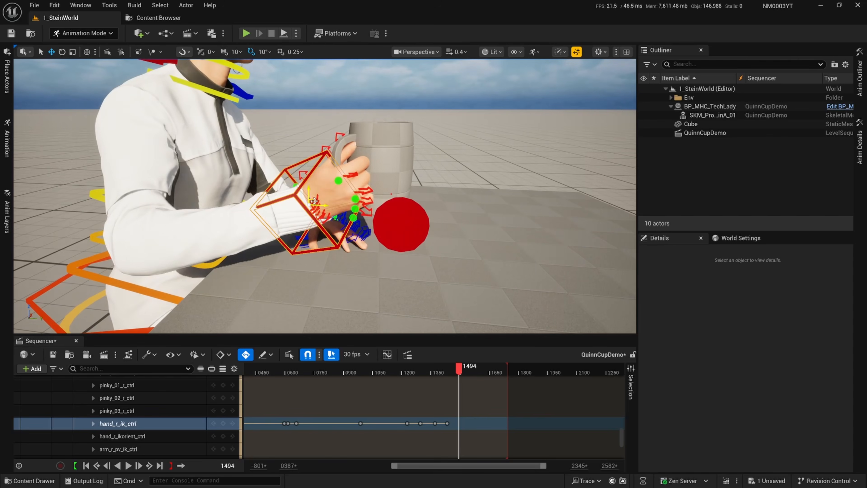
drag(309, 201, 303, 189)
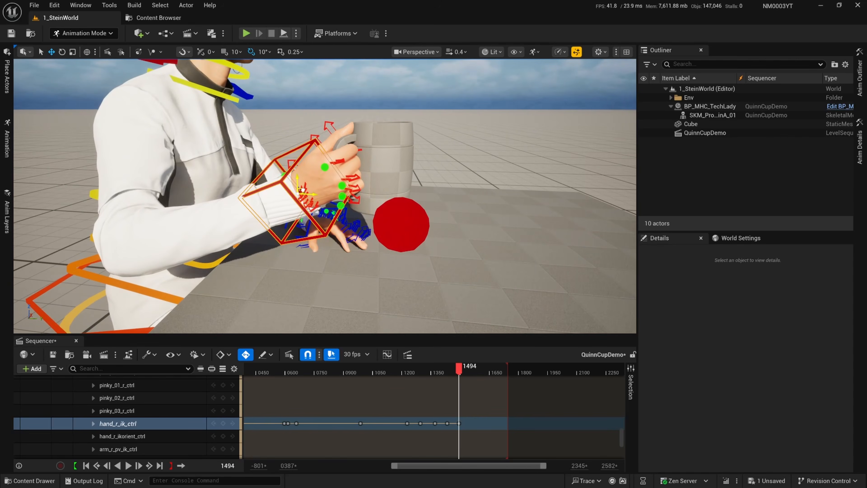
- Play back the mug being set down and key hand_r_ik_ctrl just before the right hand settles by the left arm
drag(454, 367, 459, 373)
key(space)
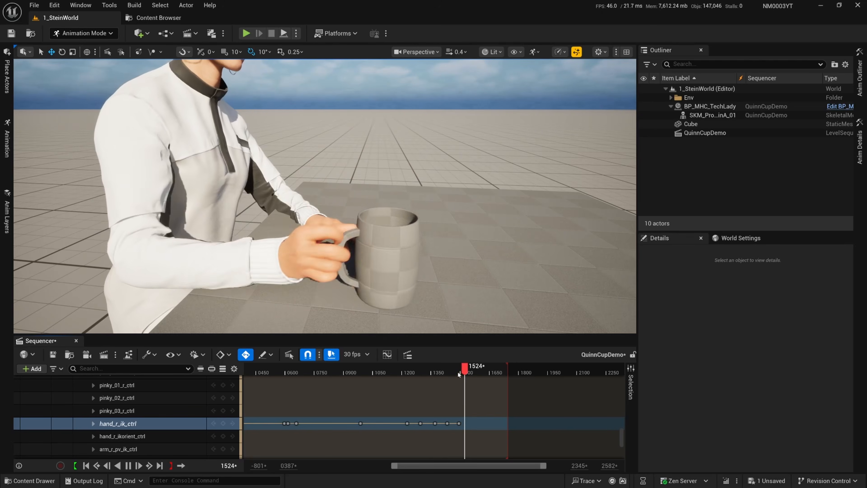
key(space)
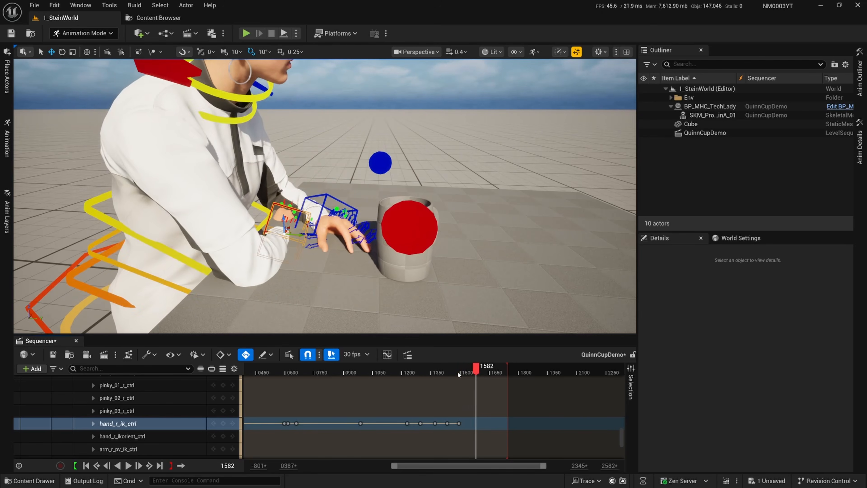
drag(476, 368, 474, 370)
click(234, 423)
- Reposition hand_r_ik_ctrl at frame 1571 so the right hand rests on the left forearm, and save the sequence
right_drag(433, 239, 440, 250)
key(w)
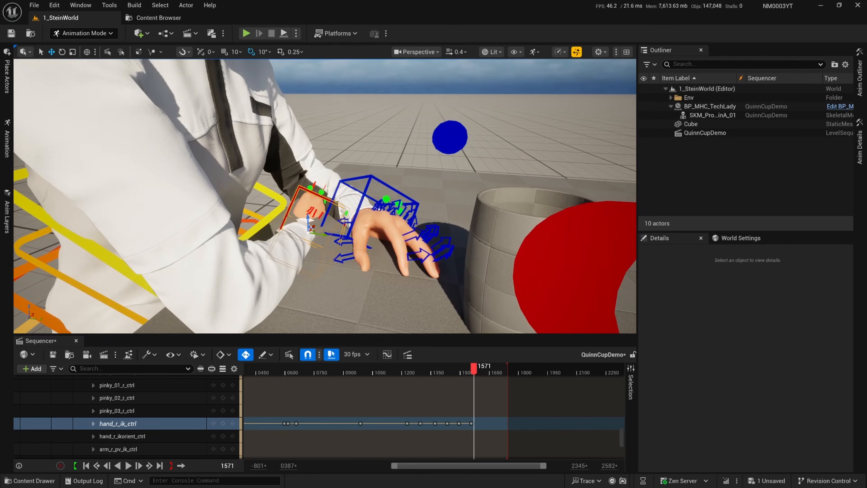
drag(310, 217, 302, 192)
key(d)
mouse_move(386, 267)
right_down()
mouse_move(341, 284)
mouse_move(301, 273)
mouse_move(385, 269)
right_up()
key(s)
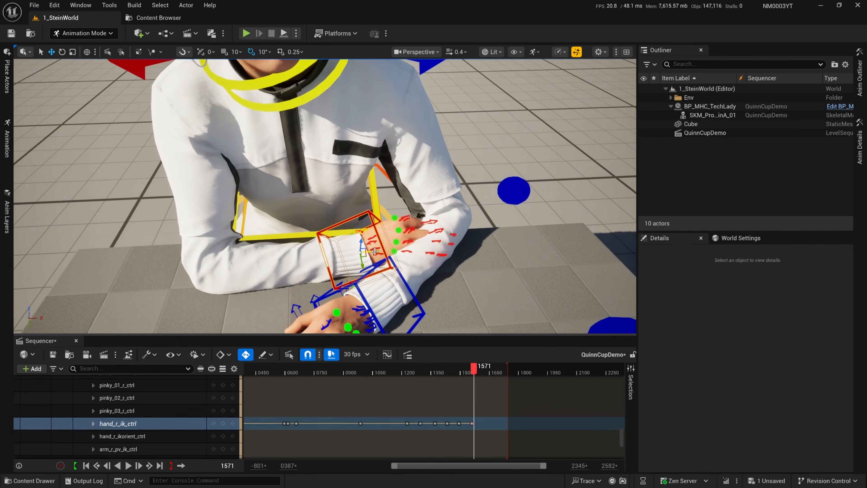
drag(374, 251, 342, 253)
mouse_move(342, 253)
right_down()
mouse_move(396, 263)
mouse_move(386, 278)
mouse_move(355, 256)
right_up()
key(s)
key(w)
key(ctrl+s)
key(s)
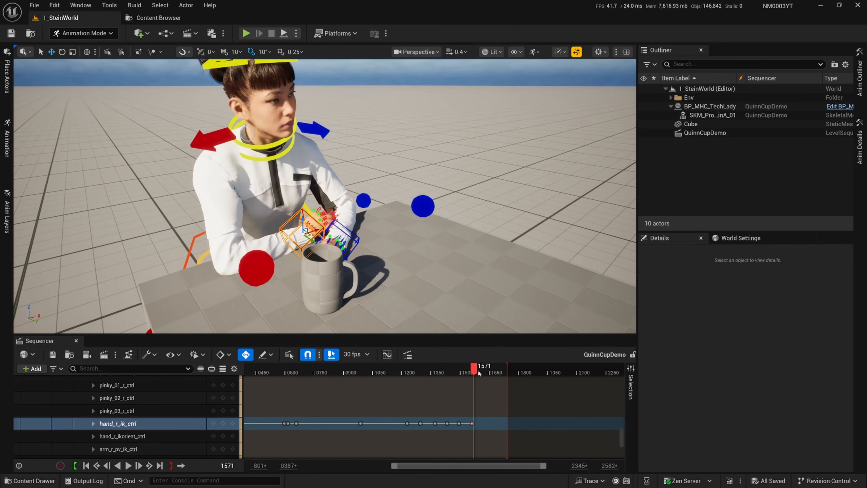
- Play back the end of the sequence to check the right hand releasing the mug and settling on the left arm
drag(475, 371, 454, 372)
key(space)
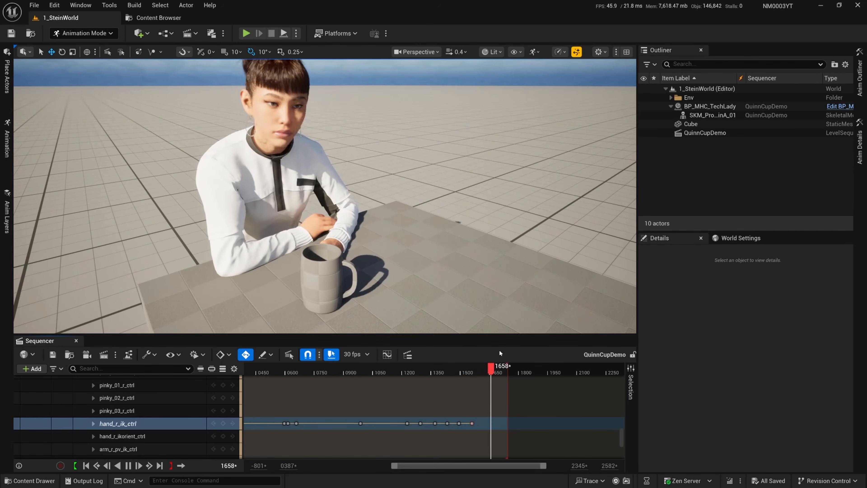
key(space)
right_drag(454, 246, 525, 225)
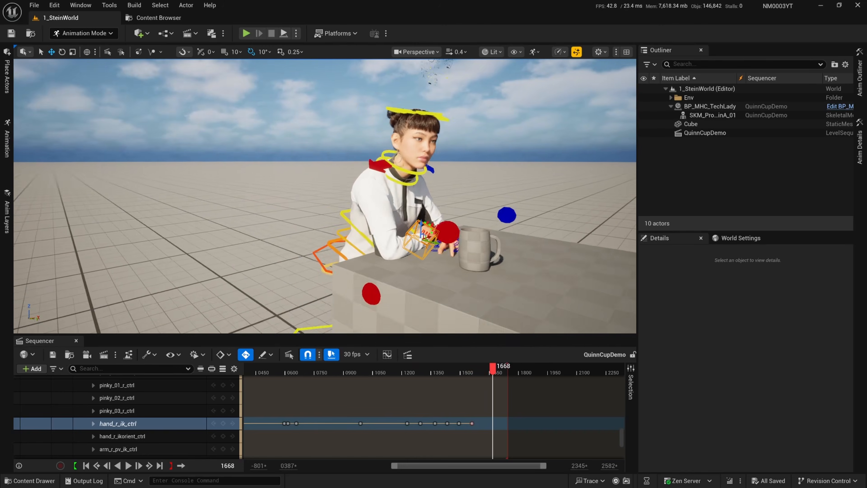
right_drag(444, 219, 439, 249)
- Play the whole sequence from its start to check both hands' contact with the mug and table
scroll(382, 211, down, 2)
drag(469, 372, 387, 374)
key(f)
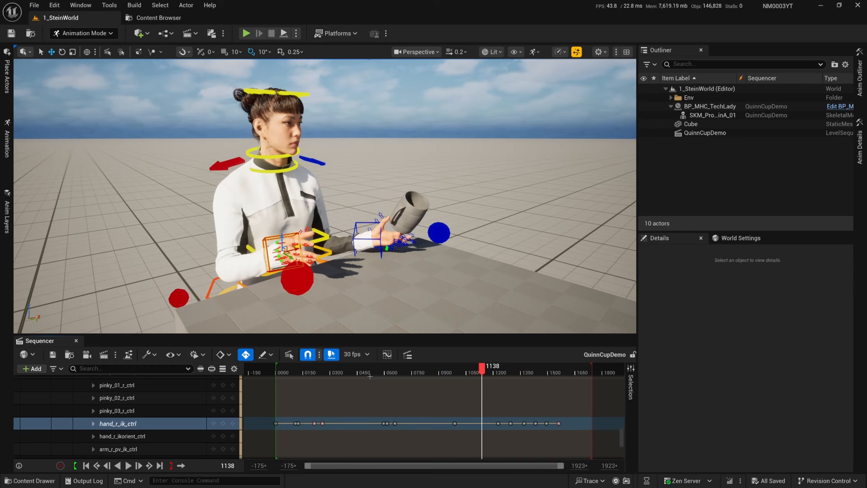
click(417, 373)
key(Up)
key(space)
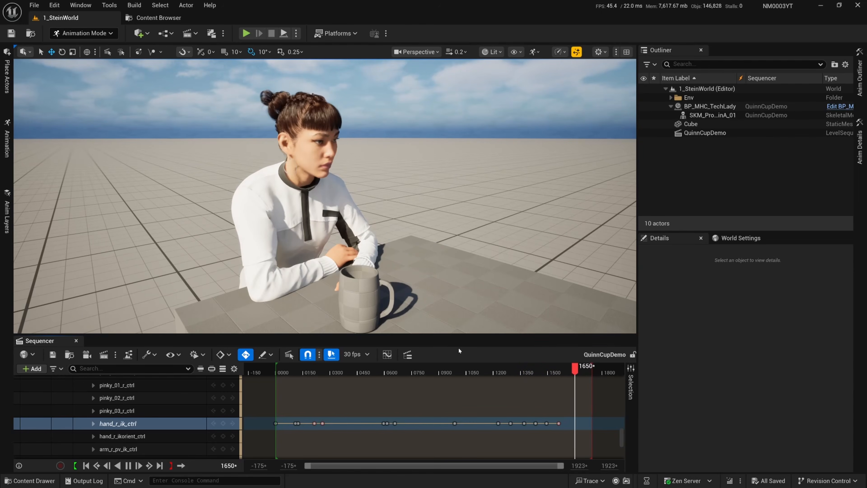
key(space)
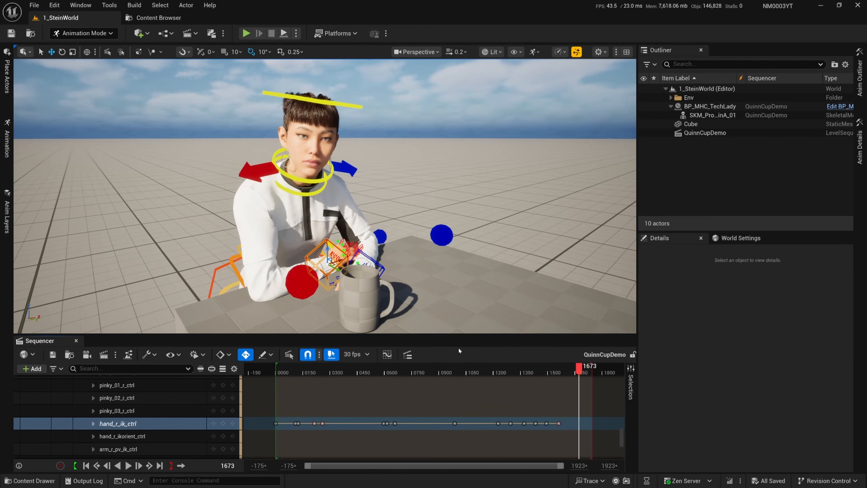